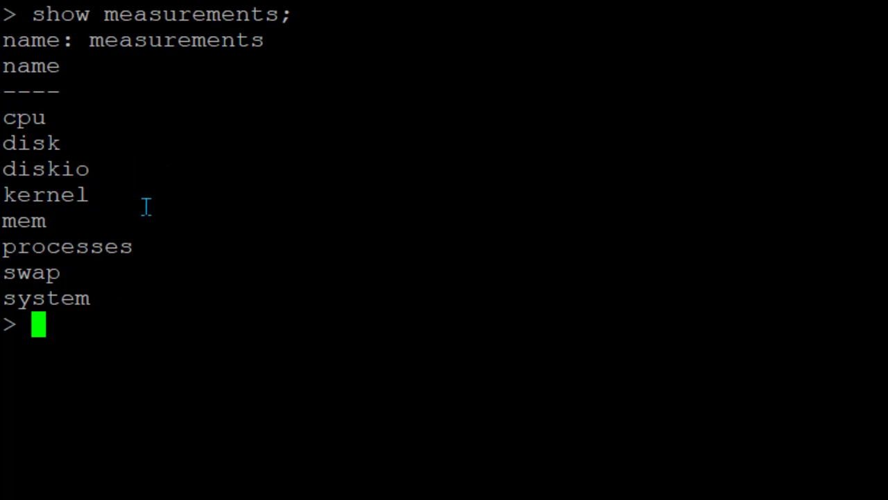
# Query five rows of the cpu measurement with "select * from cpu limit 5;" and exit the InfluxDB shell
pyautogui.write('select ')
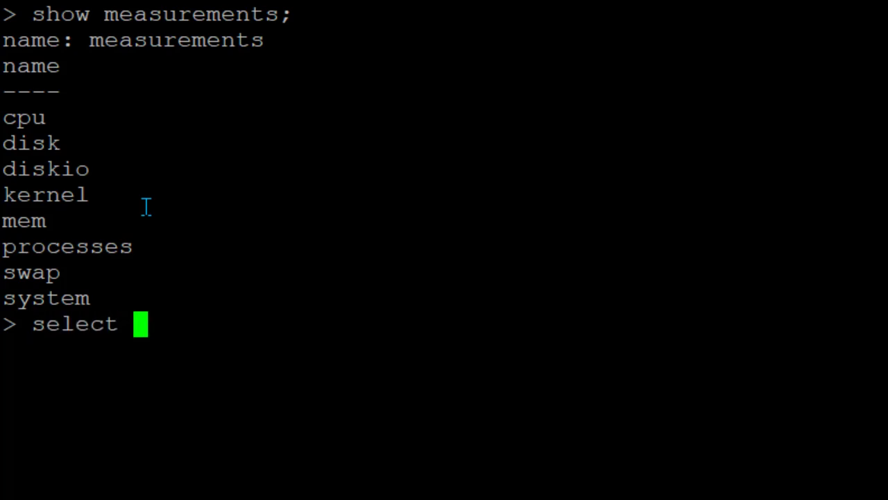
pyautogui.write('* from cpu')
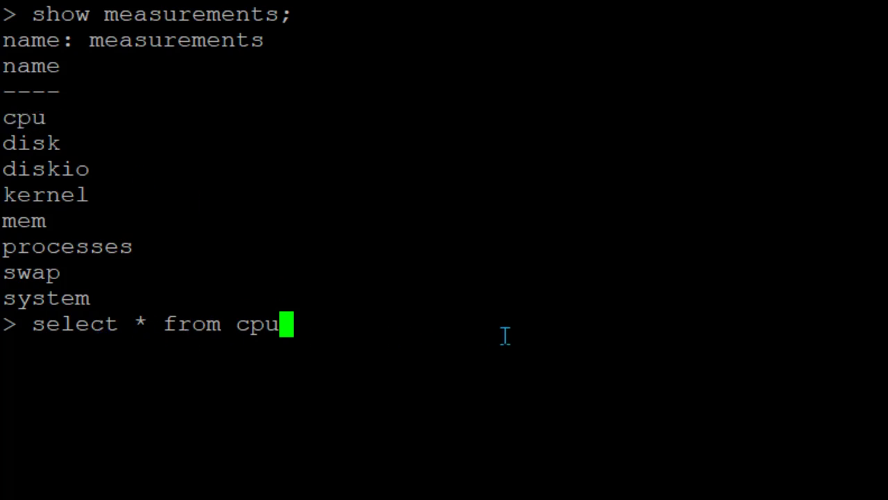
pyautogui.write('limit 5')
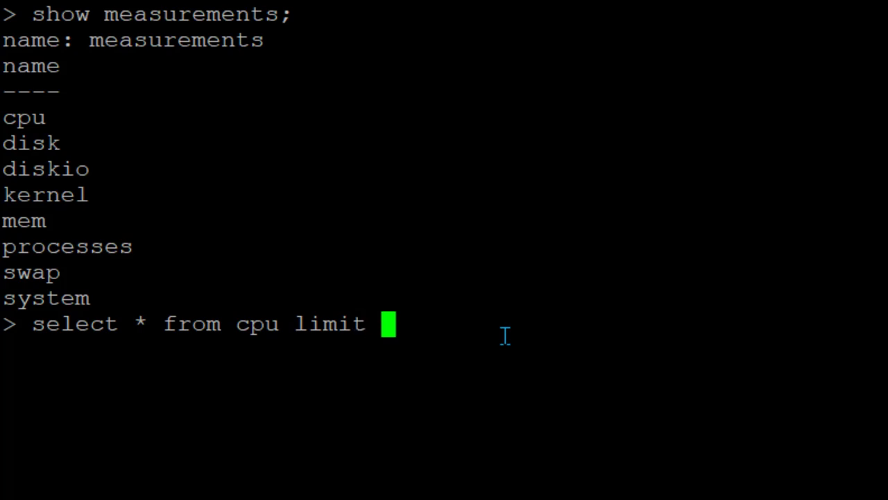
pyautogui.write(';')
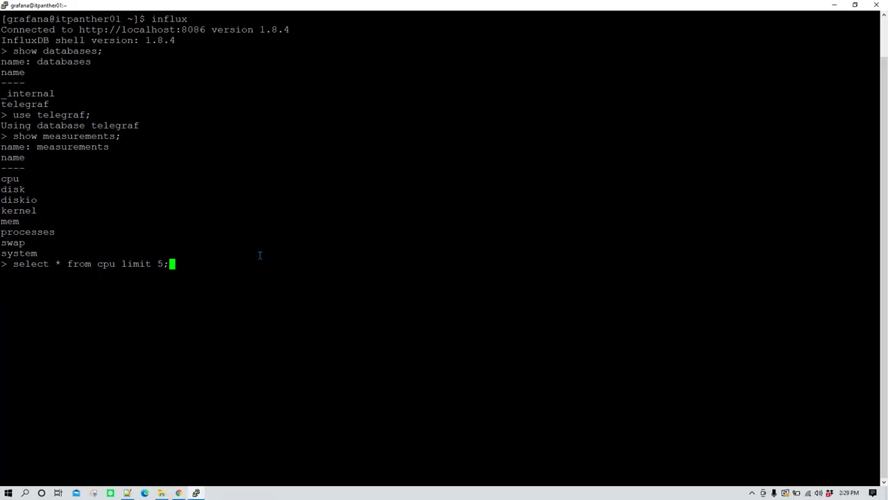
pyautogui.press('Return')
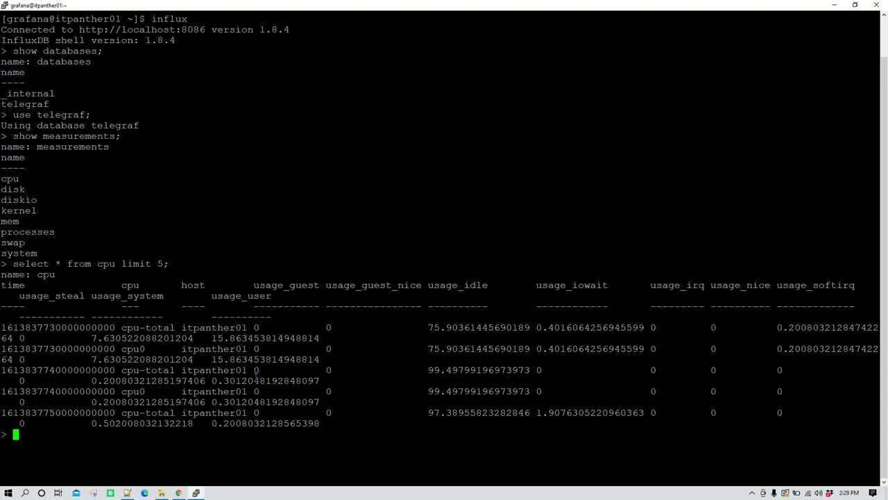
pyautogui.hotkey('ctrl', 'd')
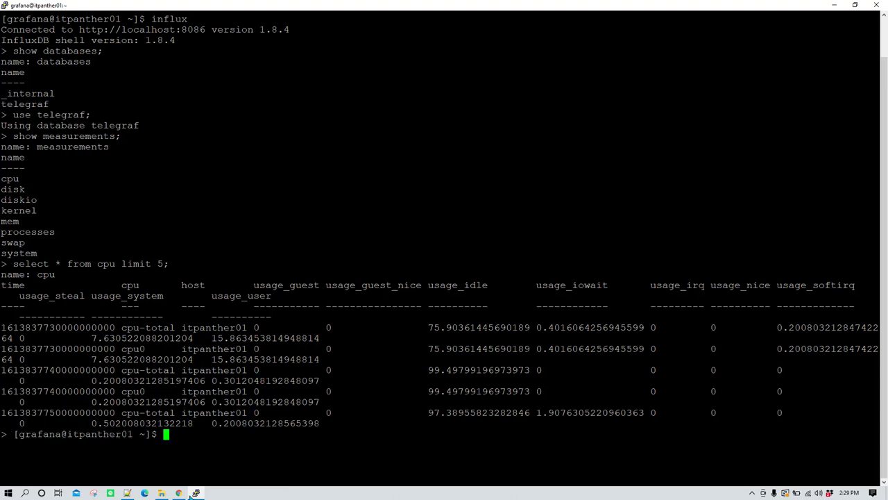
# Check the port in the InfluxDB shell's connection line, and start adding a data source in Grafana in the browser
pyautogui.click(179, 492)
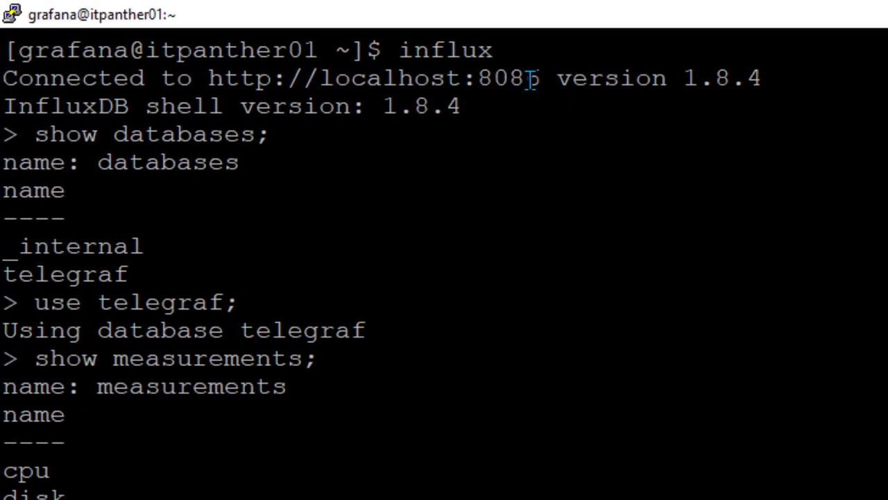
pyautogui.moveTo(540, 78); pyautogui.dragTo(481, 76)
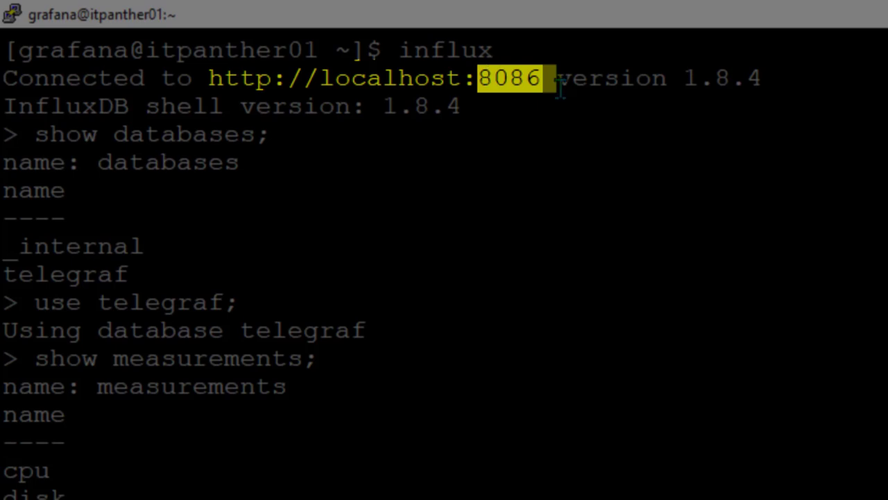
pyautogui.click(434, 73)
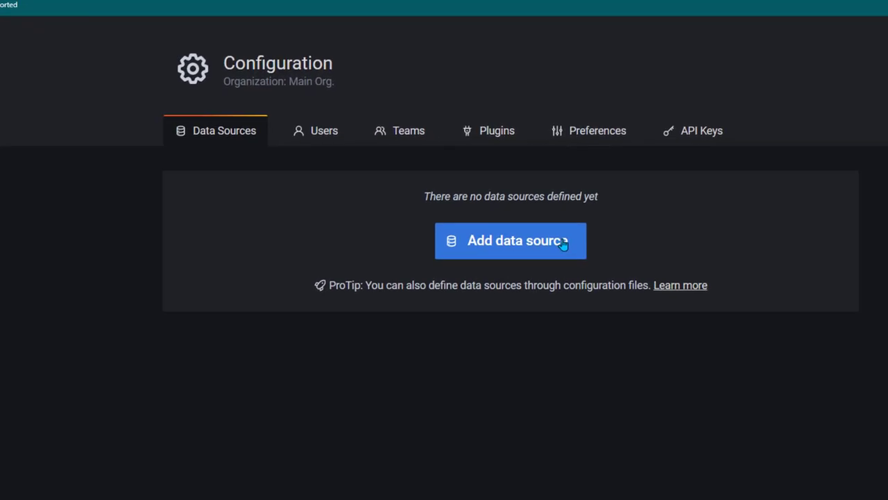
pyautogui.click(659, 308)
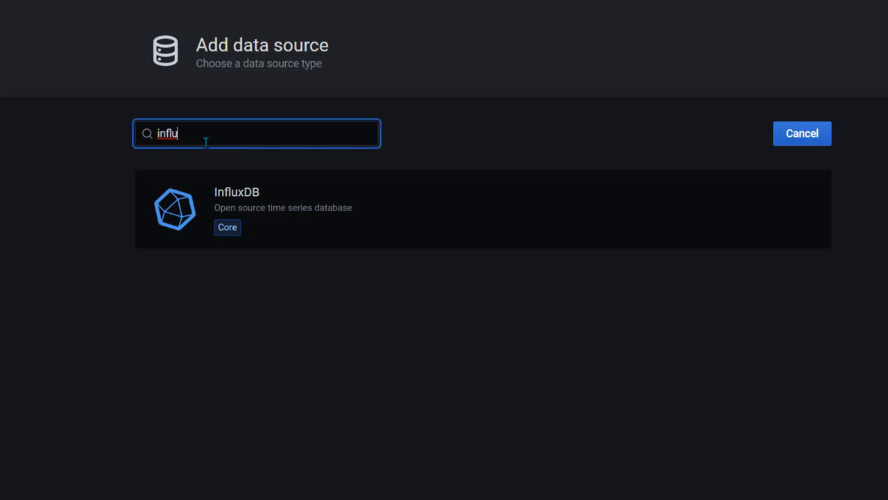
# Clear the "influ" filter and look through the full list of available data source types
pyautogui.doubleClick(243, 133)
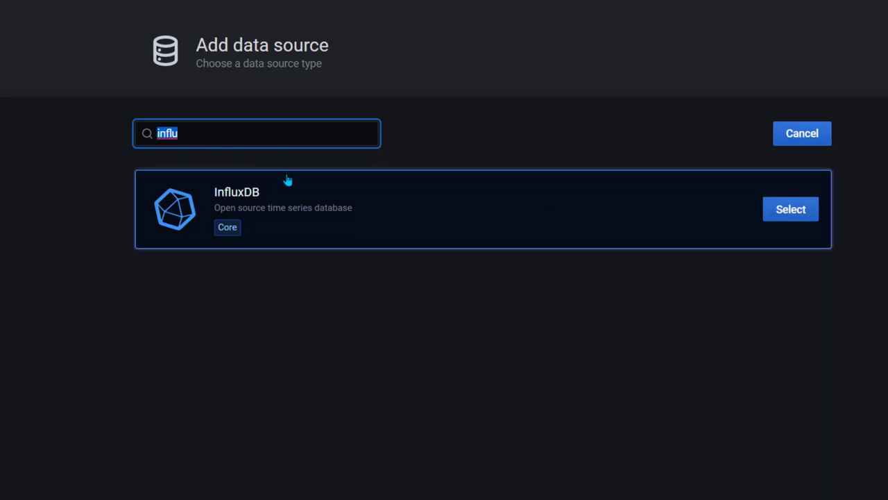
pyautogui.write('influ')
pyautogui.press('BackSpace')
pyautogui.press('BackSpace')
pyautogui.press('BackSpace')
pyautogui.press('BackSpace')
pyautogui.press('BackSpace')
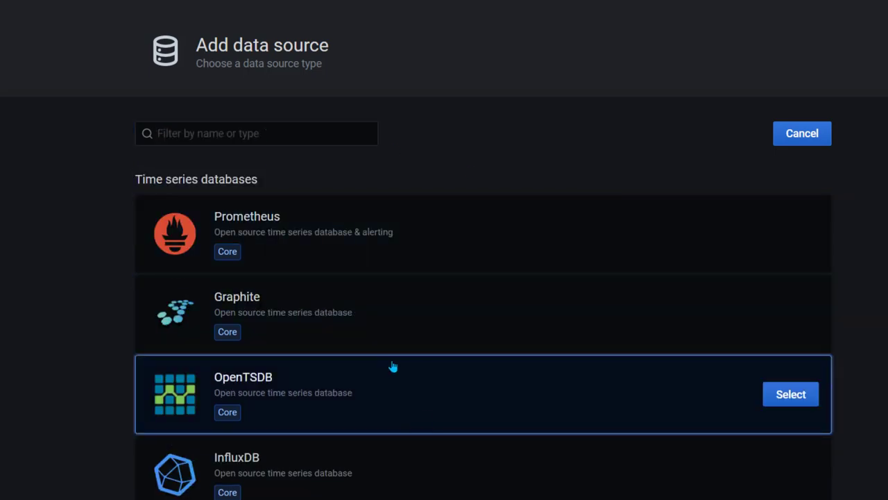
pyautogui.scroll(-6, 401, 347)
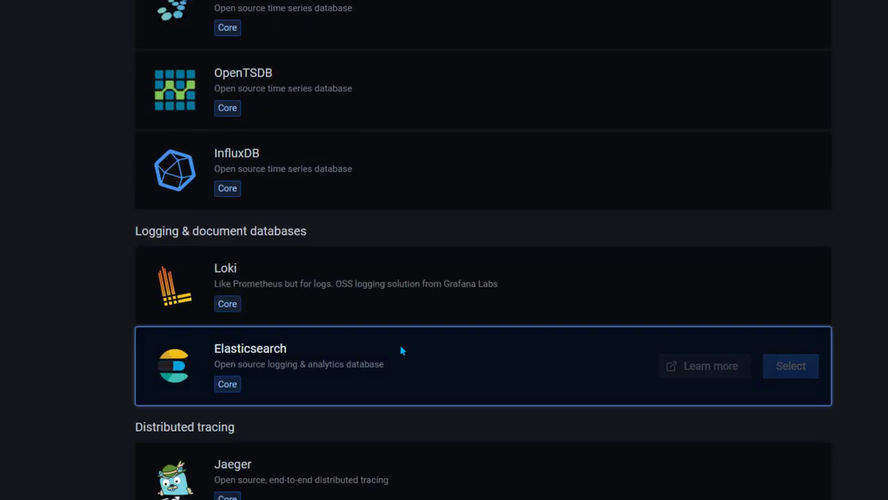
pyautogui.scroll(-7, 395, 357)
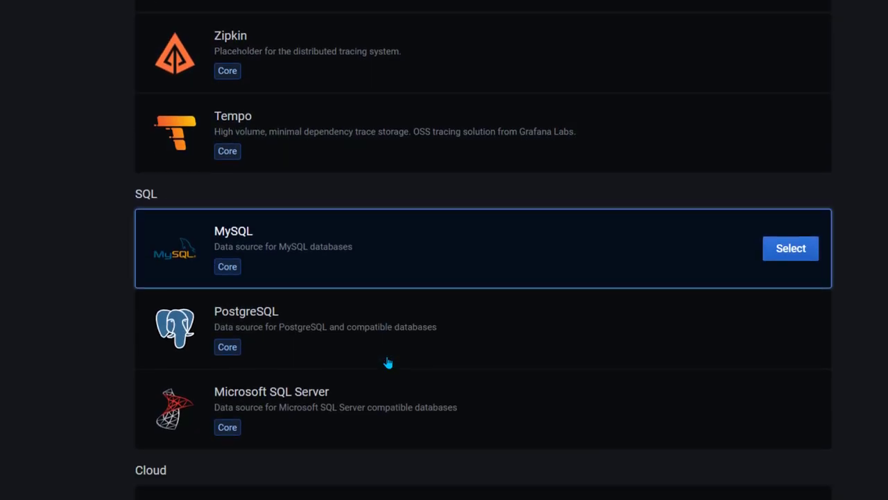
pyautogui.scroll(-9, 388, 362)
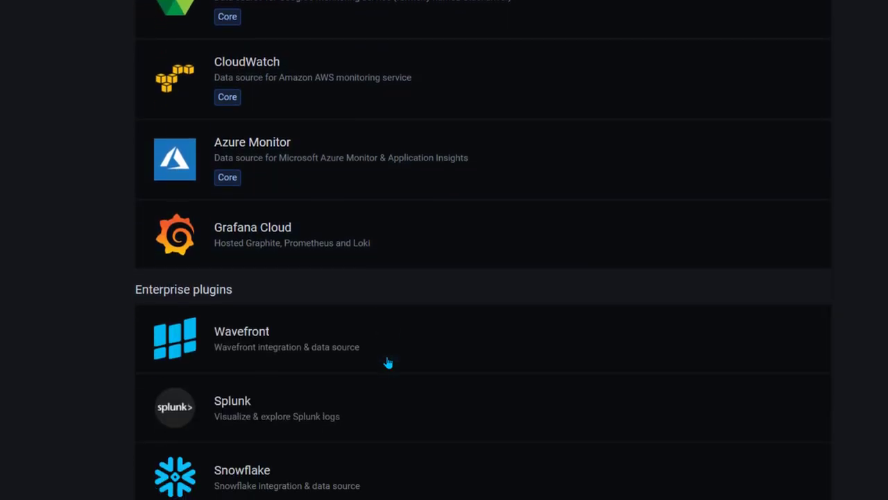
pyautogui.scroll(-8, 388, 362)
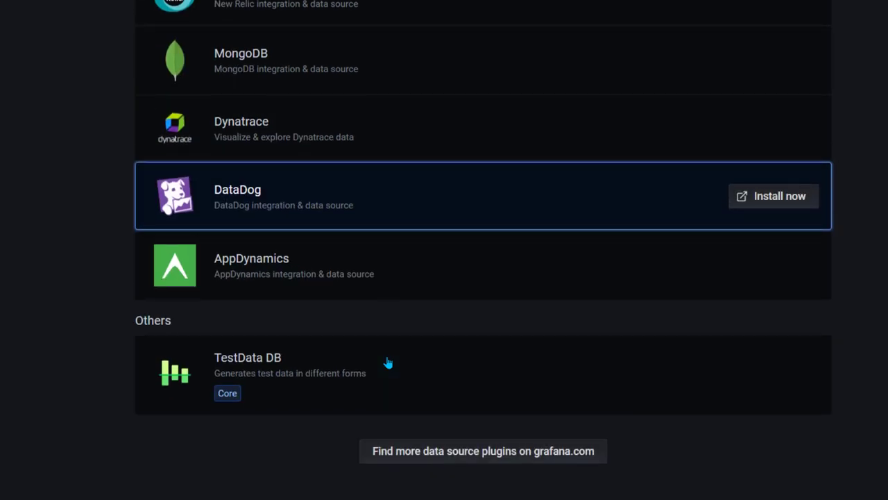
pyautogui.scroll(20, 388, 362)
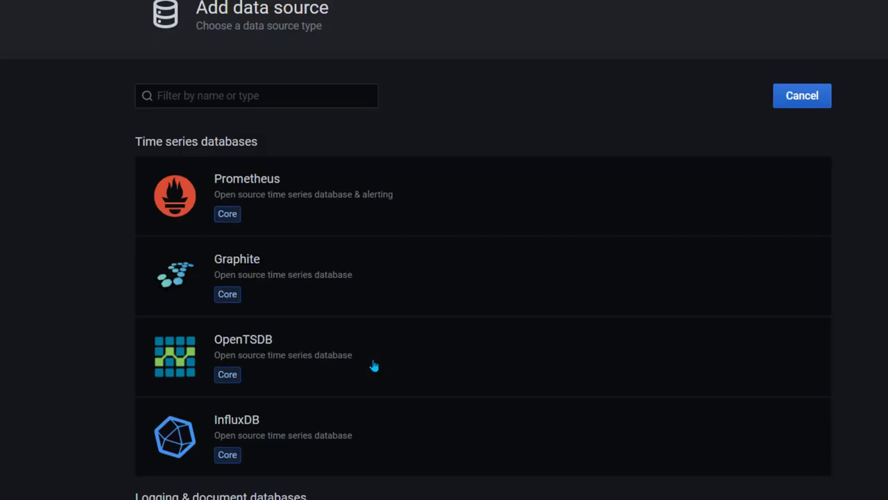
# Filter the data source types by "influx" and add an InfluxDB data source
pyautogui.click(269, 133)
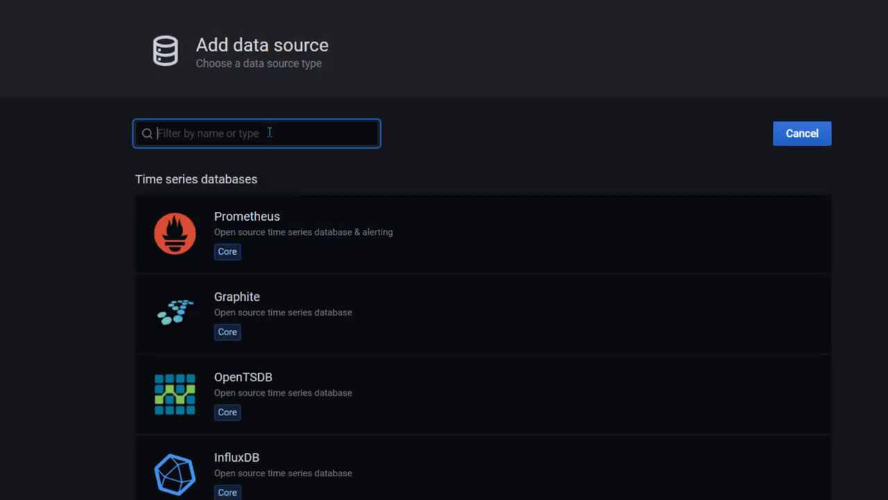
pyautogui.write('influx')
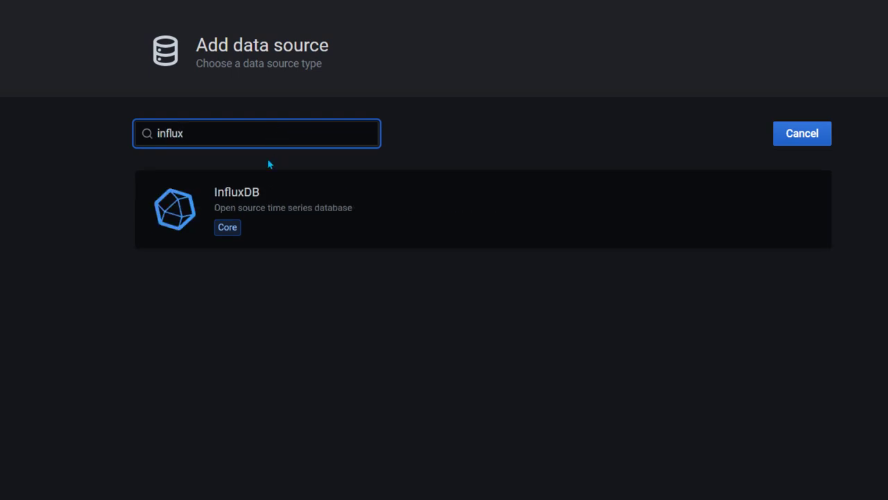
pyautogui.click(799, 209)
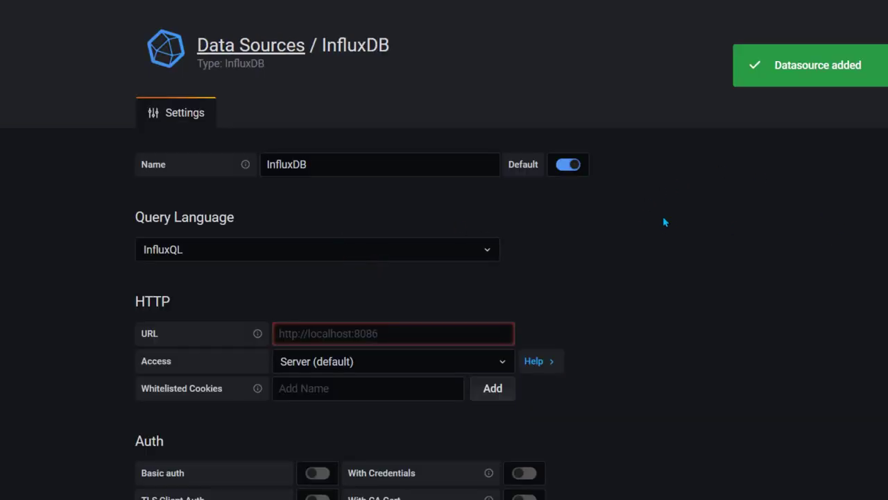
# Rename the data source as InfluxDB_Primary
pyautogui.click(327, 163)
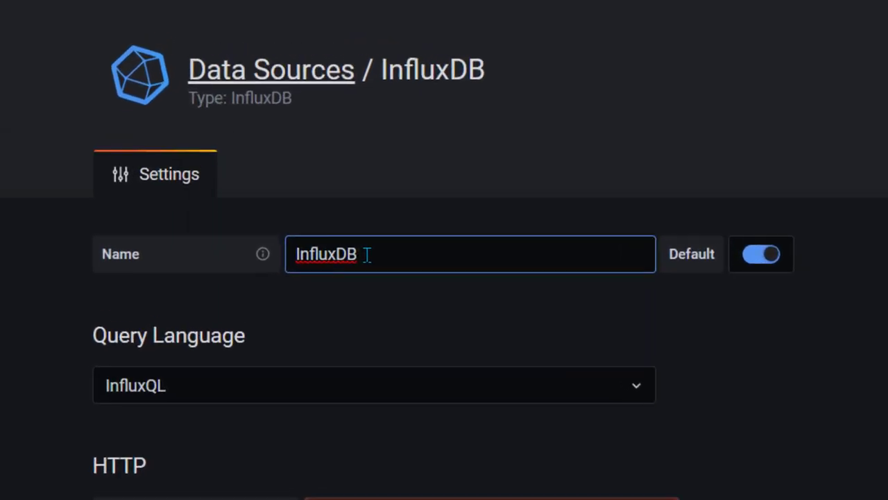
pyautogui.write('_')
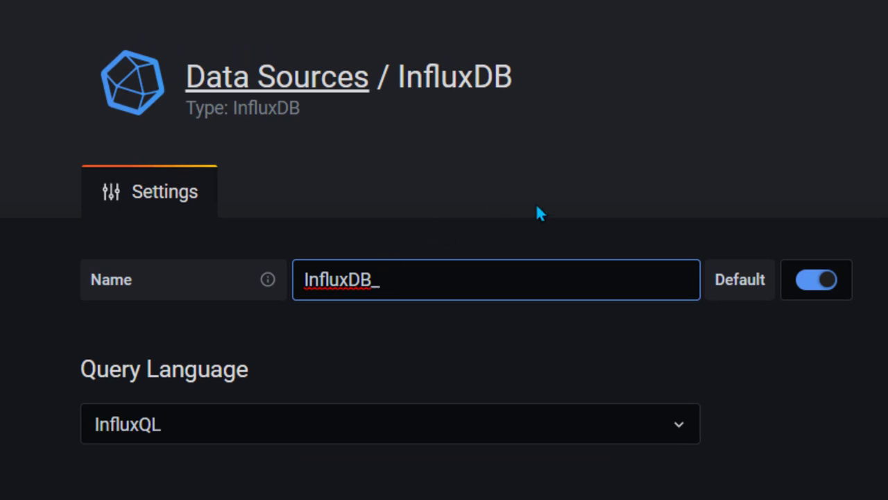
pyautogui.write('Primary')
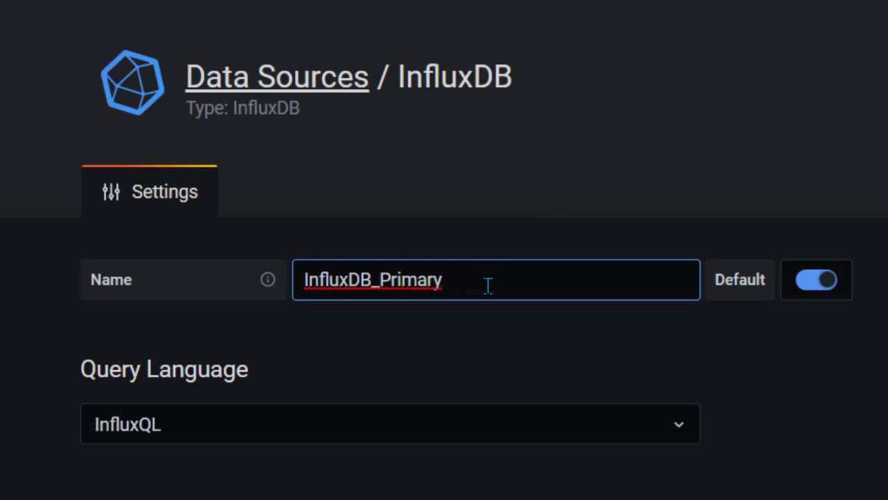
pyautogui.click(345, 335)
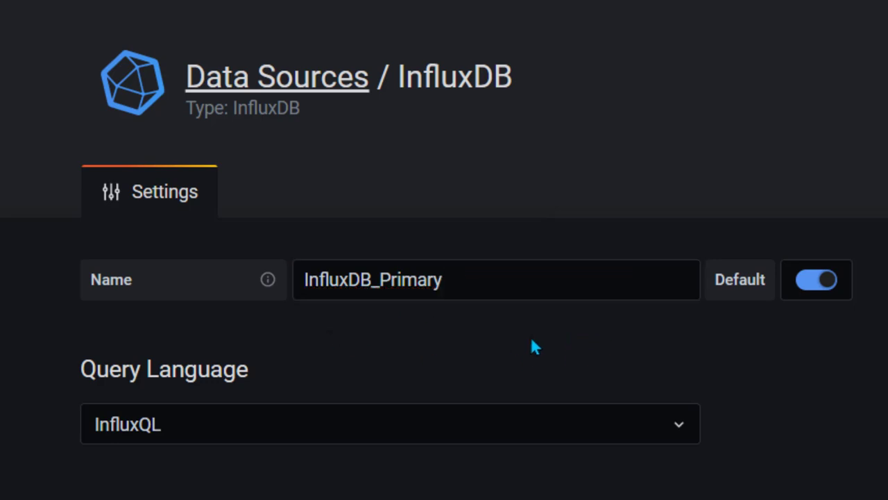
# Review the available query languages for the data source and keep InfluxQL
pyautogui.scroll(-2, 530, 335)
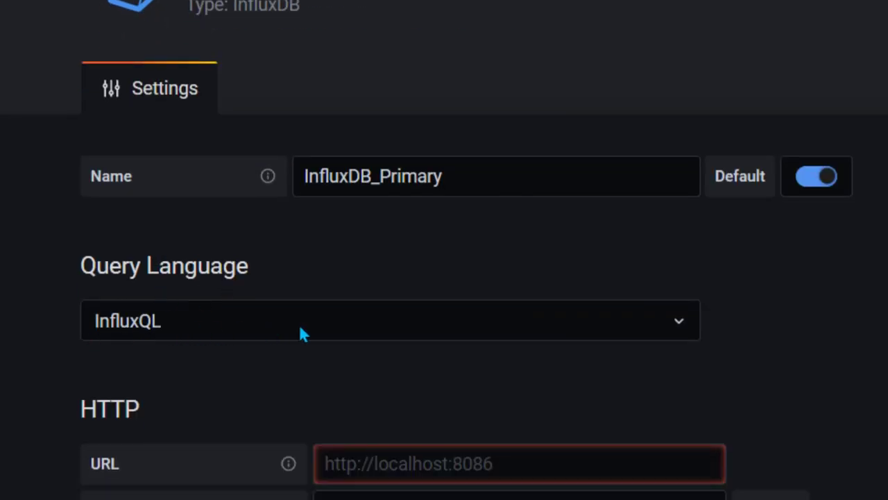
pyautogui.click(396, 330)
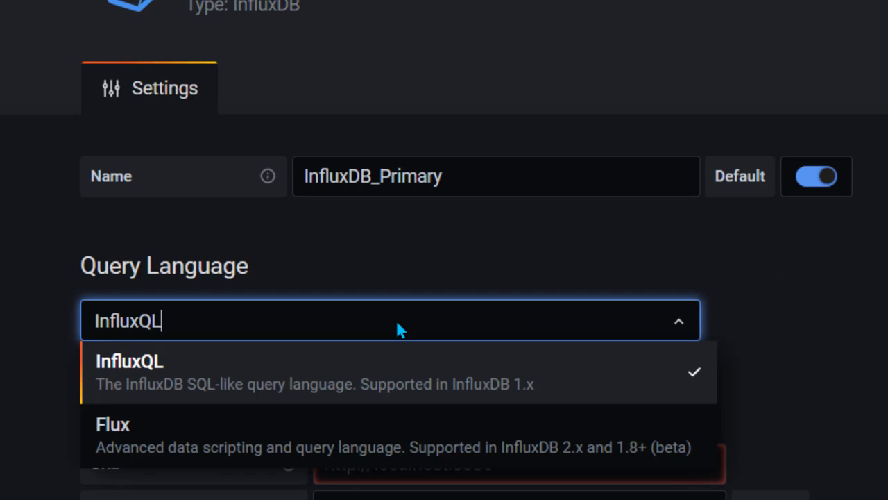
pyautogui.click(803, 321)
pyautogui.scroll(-3, 607, 390)
pyautogui.moveTo(289, 350)
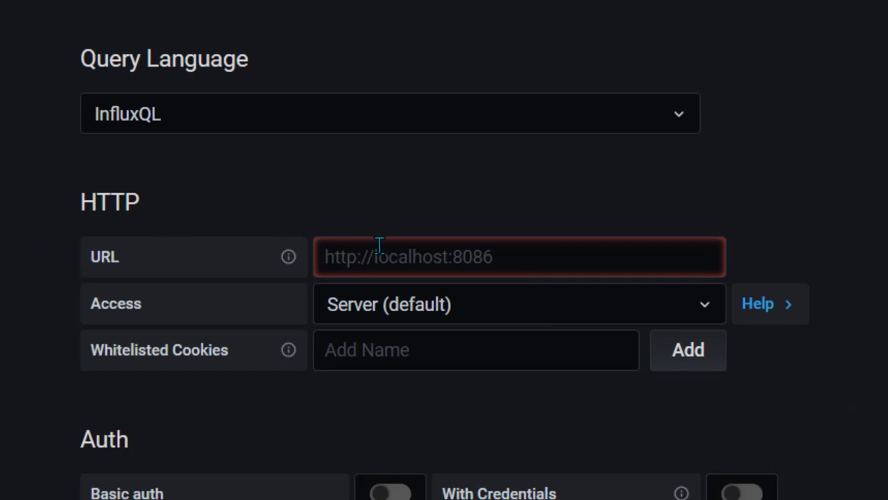
pyautogui.click(529, 256)
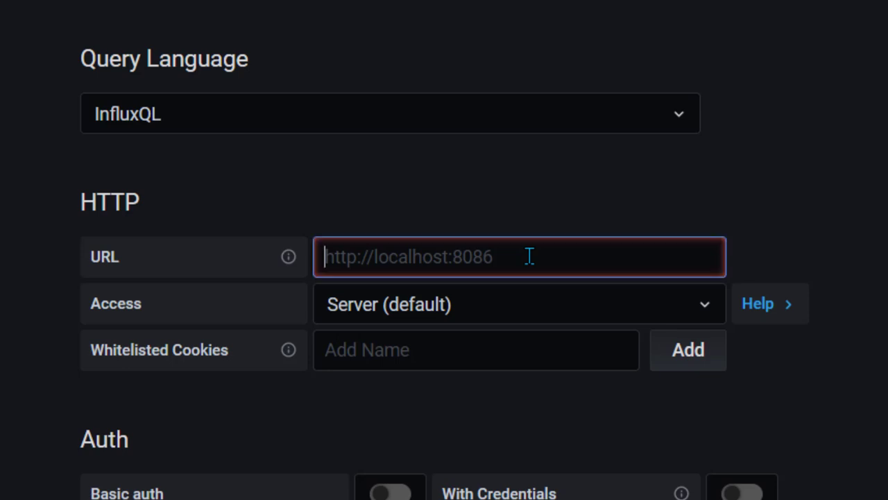
pyautogui.write('http://')
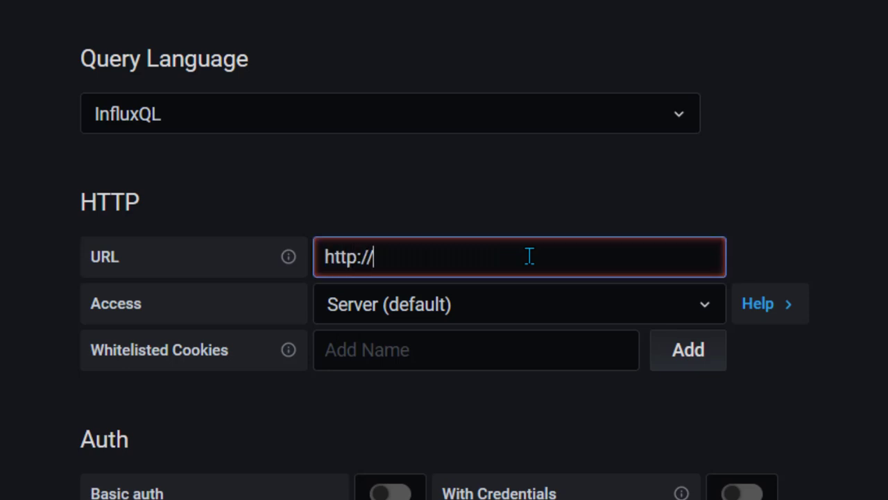
pyautogui.write('localhost:')
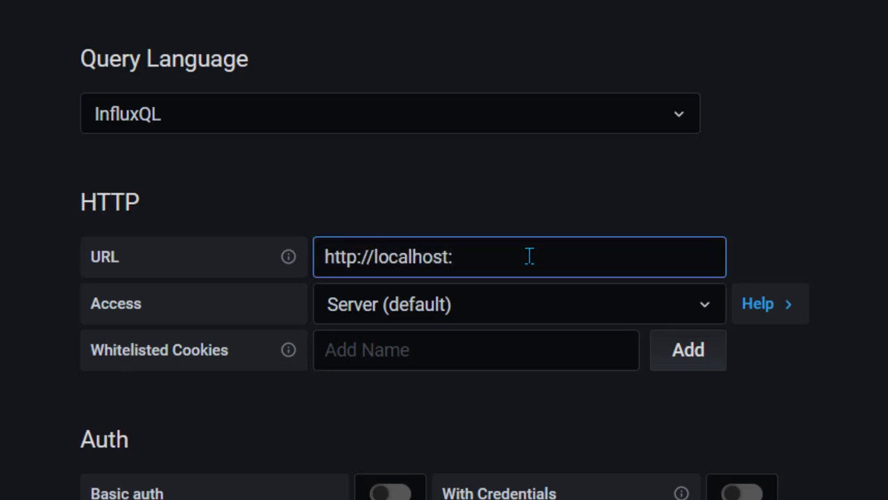
pyautogui.write('8086')
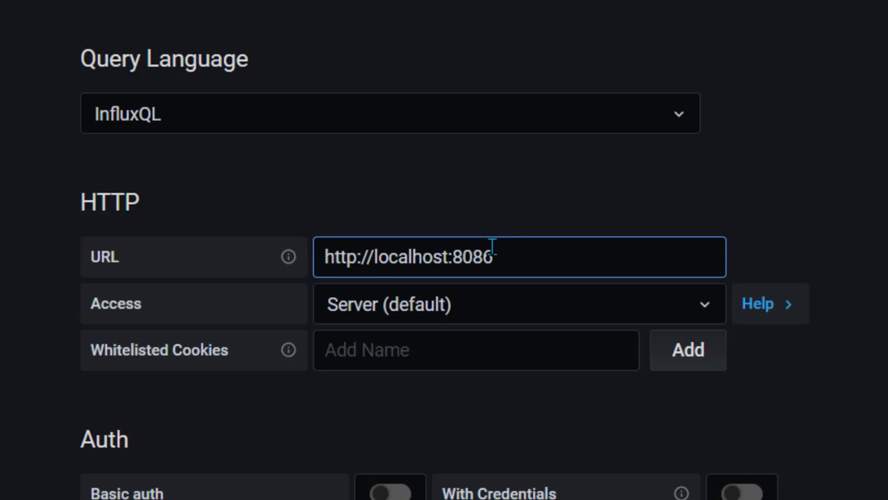
pyautogui.doubleClick(416, 250)
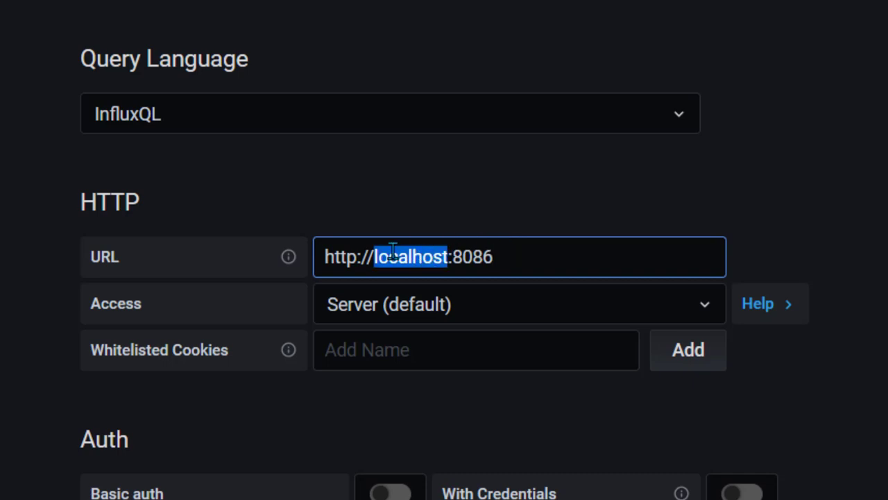
pyautogui.click(883, 198)
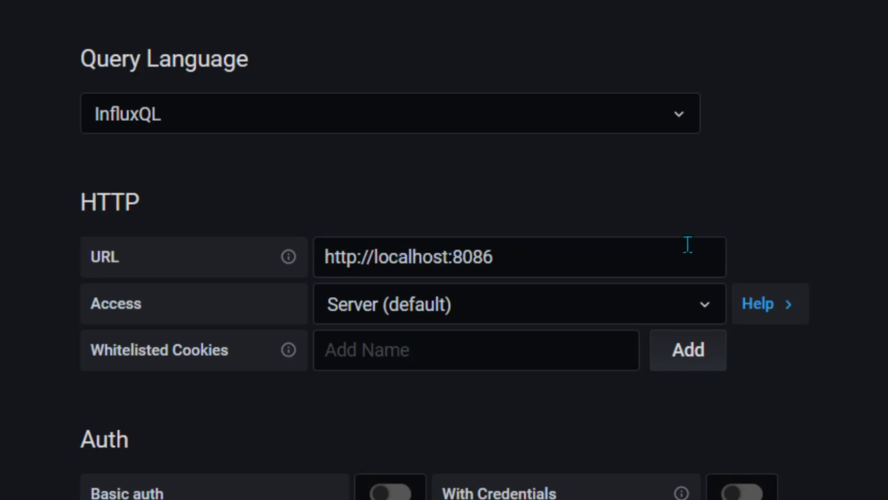
# Set the database in the data source's InfluxDB details to telegraf, checking the name against the terminal session
pyautogui.scroll(-3, 688, 244)
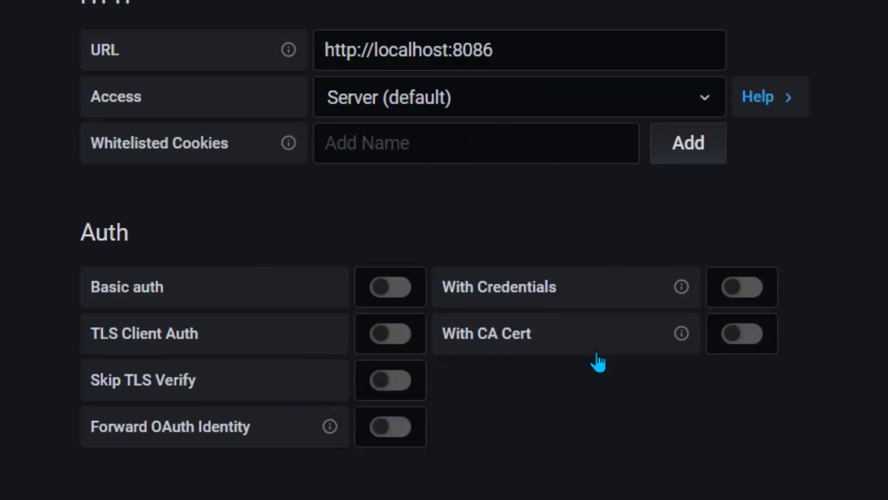
pyautogui.scroll(-3, 597, 363)
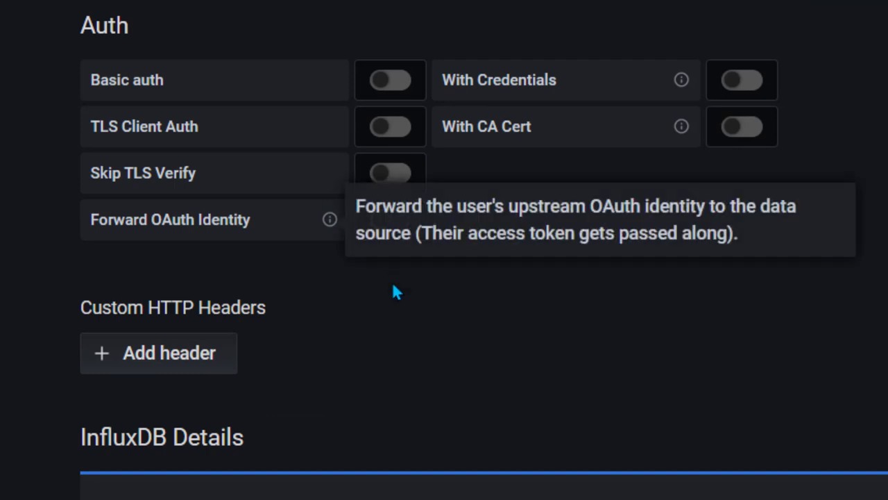
pyautogui.scroll(-3, 403, 309)
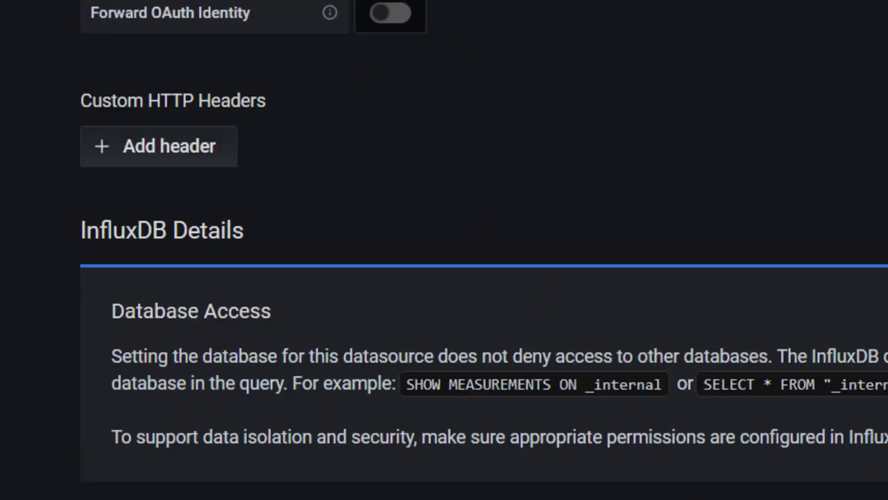
pyautogui.scroll(-5, 497, 85)
pyautogui.click(460, 42)
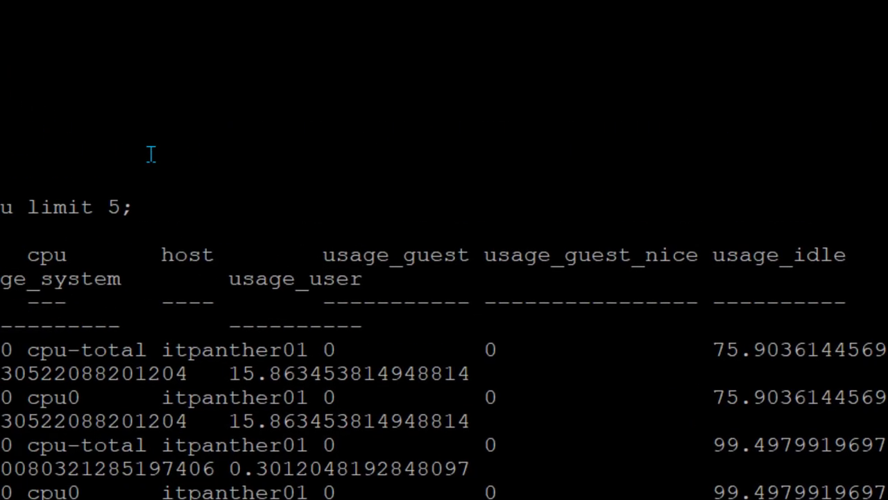
pyautogui.scroll(4, 148, 152)
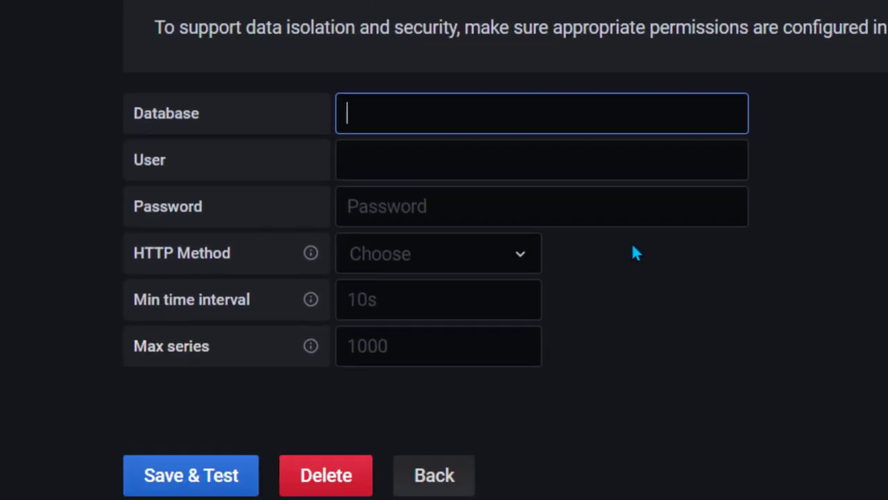
pyautogui.write('telegraf')
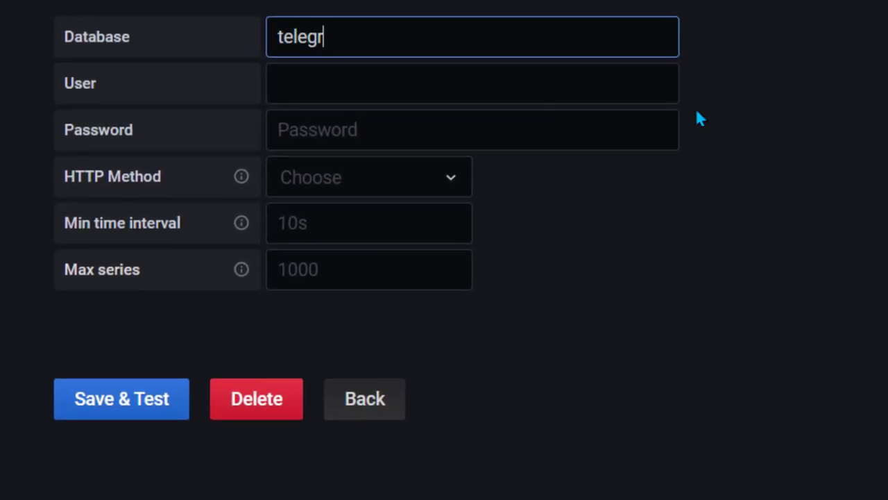
pyautogui.click(642, 217)
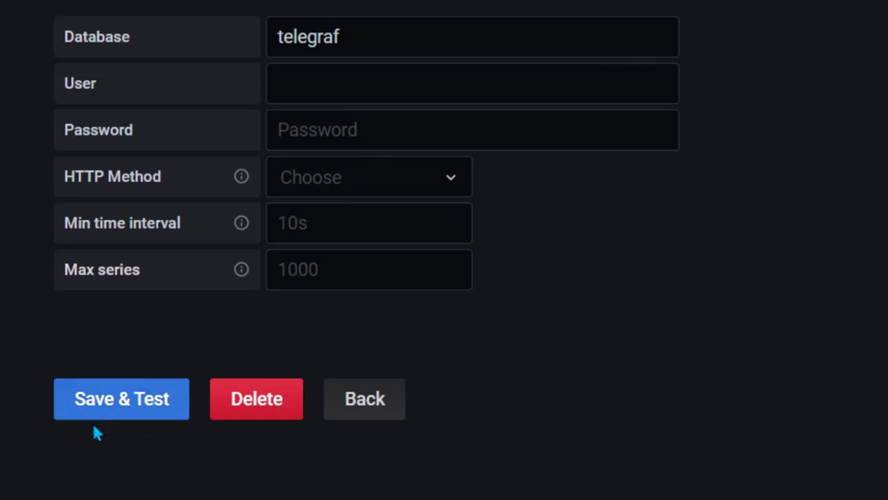
# Save and test the InfluxDB_Primary data source and return to the list of configured data sources
pyautogui.click(158, 408)
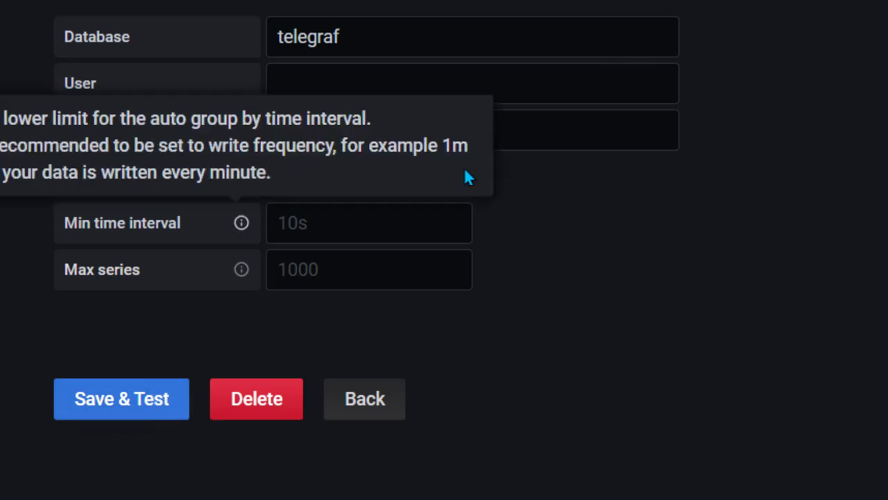
pyautogui.scroll(-2, 536, 327)
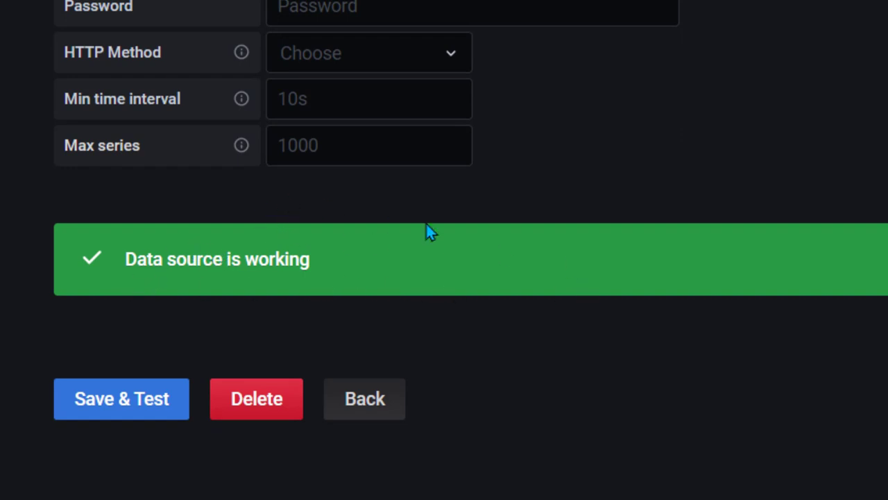
pyautogui.scroll(10, 426, 231)
pyautogui.scroll(-10, 633, 177)
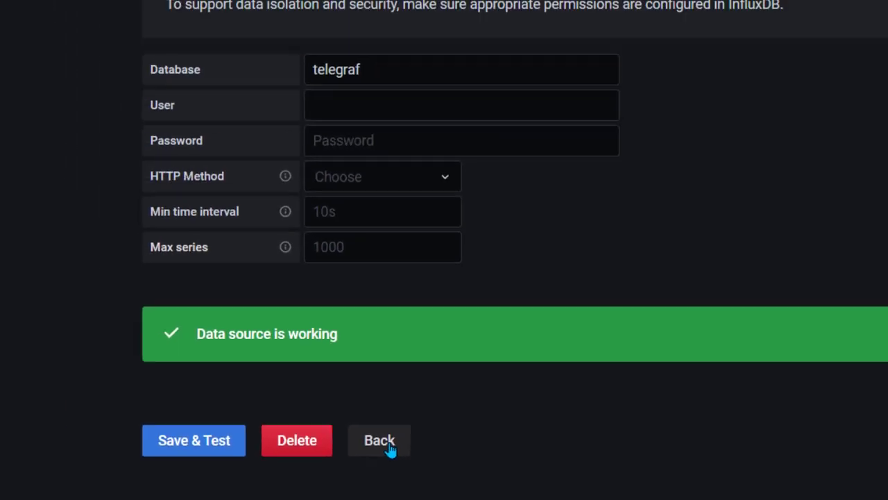
pyautogui.click(367, 410)
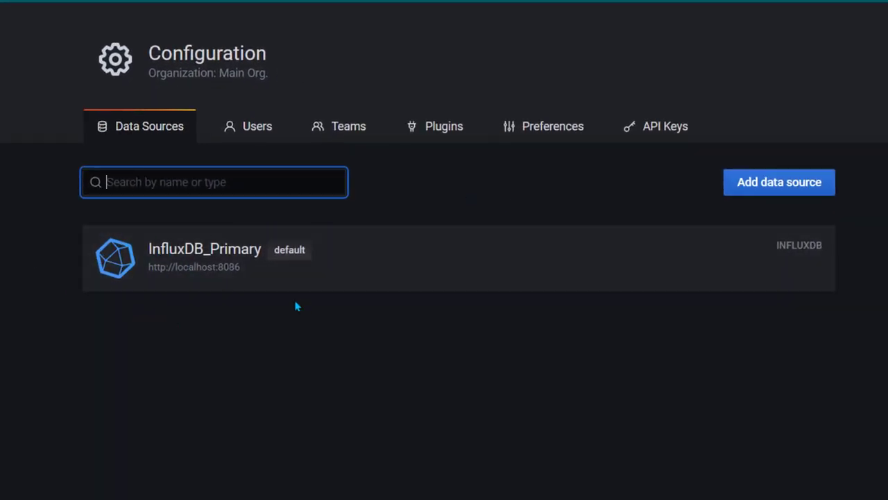
pyautogui.click(99, 375)
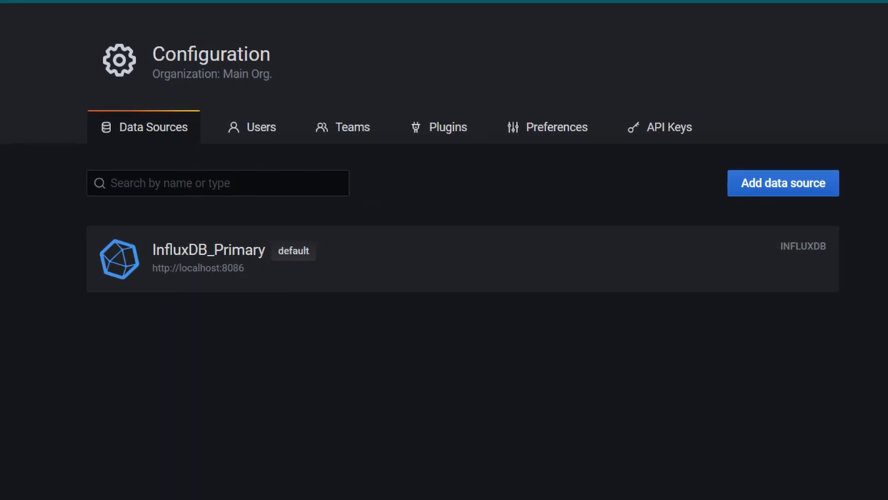
# Create a new dashboard and add a new panel to it, opening the panel for editing
pyautogui.moveTo(0, 128)
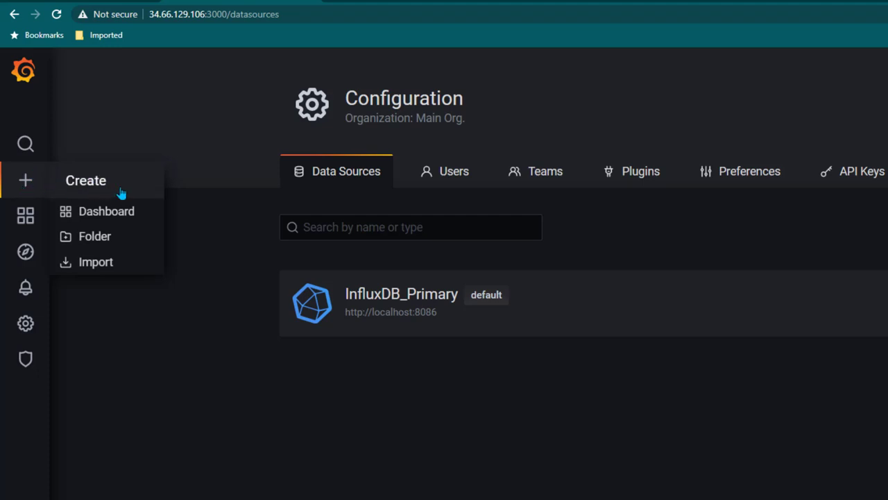
pyautogui.click(129, 214)
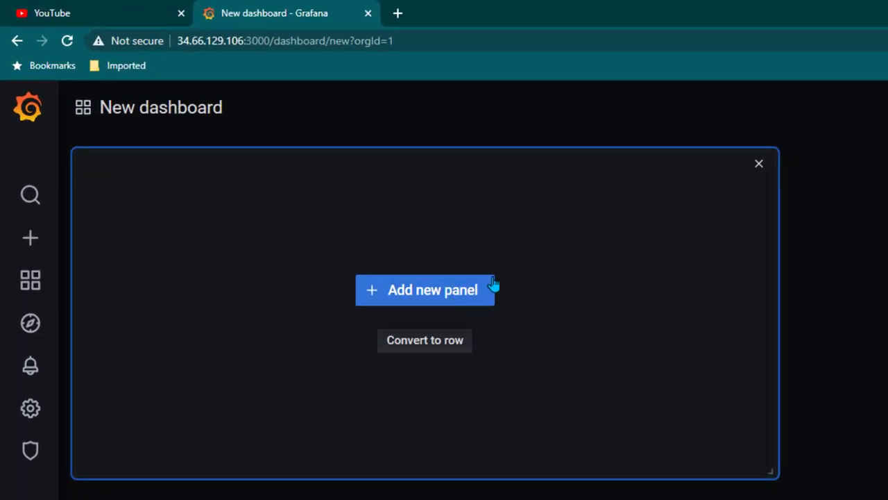
pyautogui.click(763, 169)
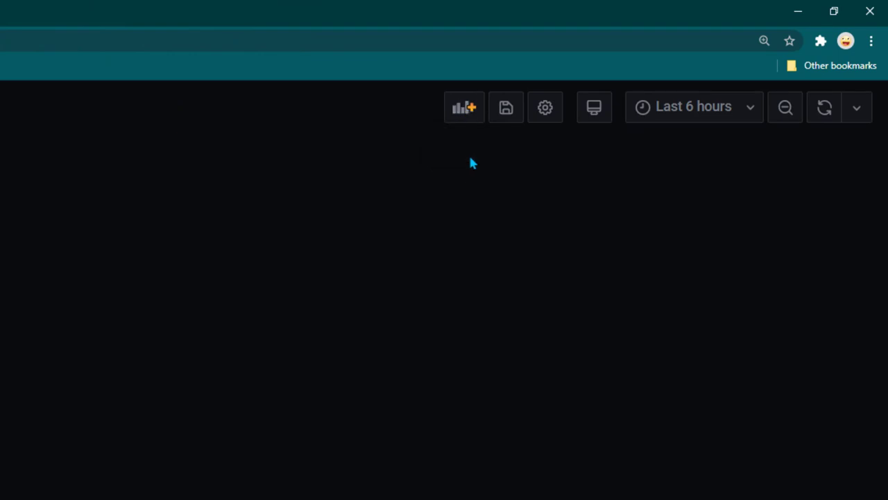
pyautogui.click(464, 107)
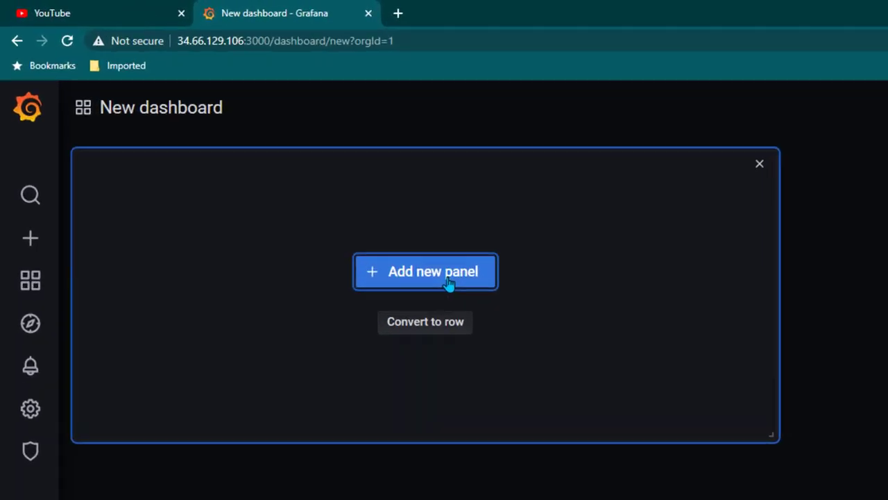
pyautogui.click(292, 161)
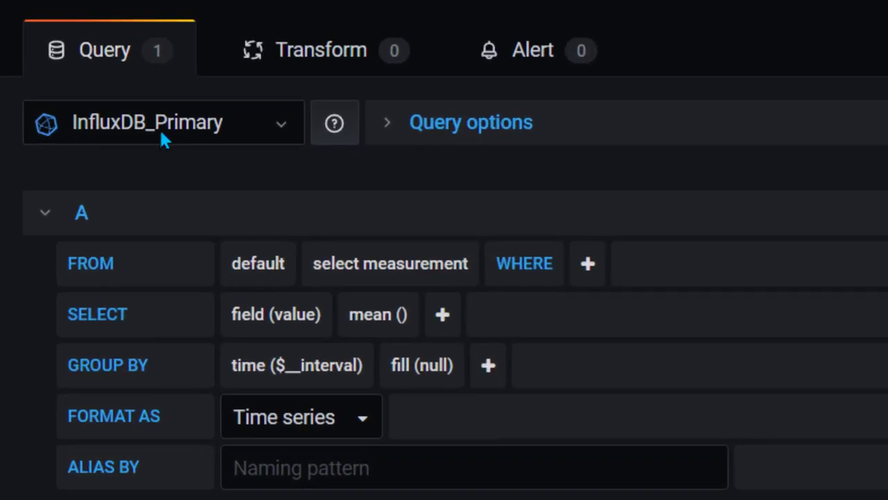
# Review the panel's available data sources, keeping InfluxDB_Primary, and inspect query A in collapsed and expanded form
pyautogui.click(253, 135)
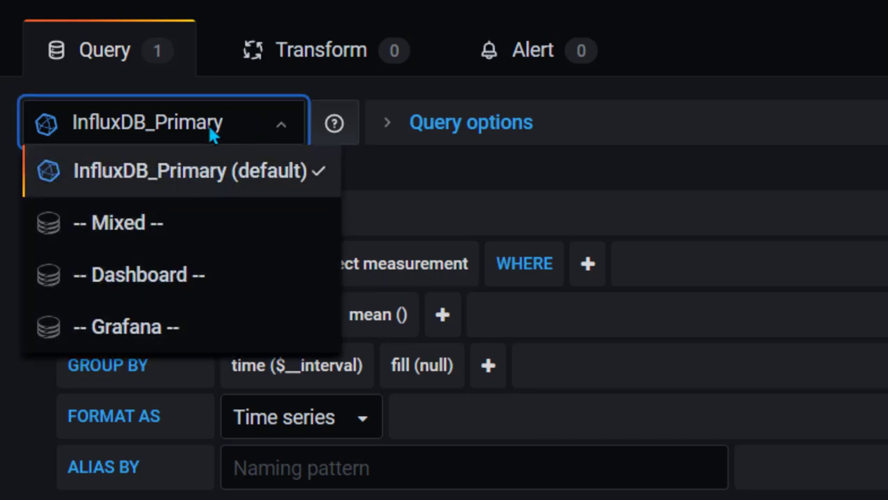
pyautogui.click(243, 115)
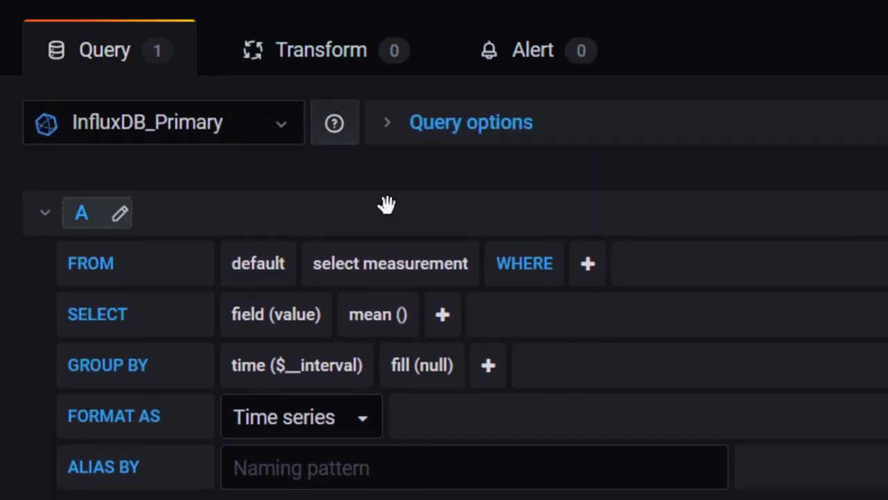
pyautogui.scroll(-2, 430, 258)
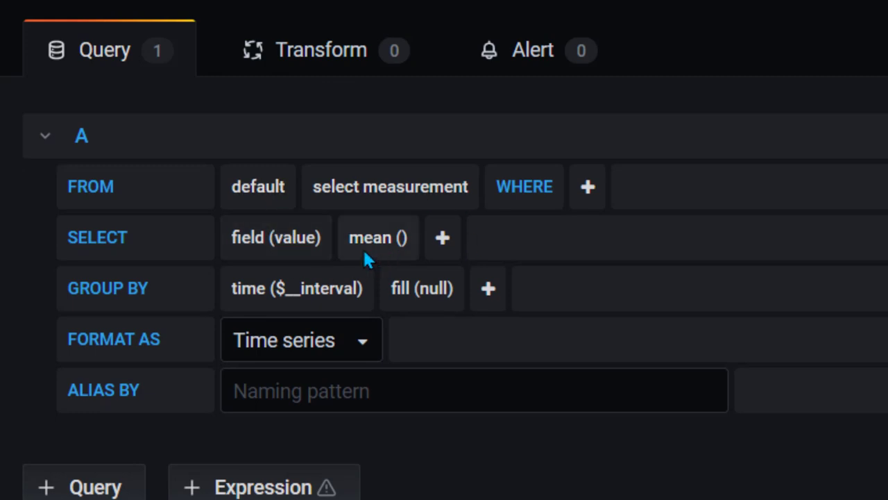
pyautogui.click(46, 137)
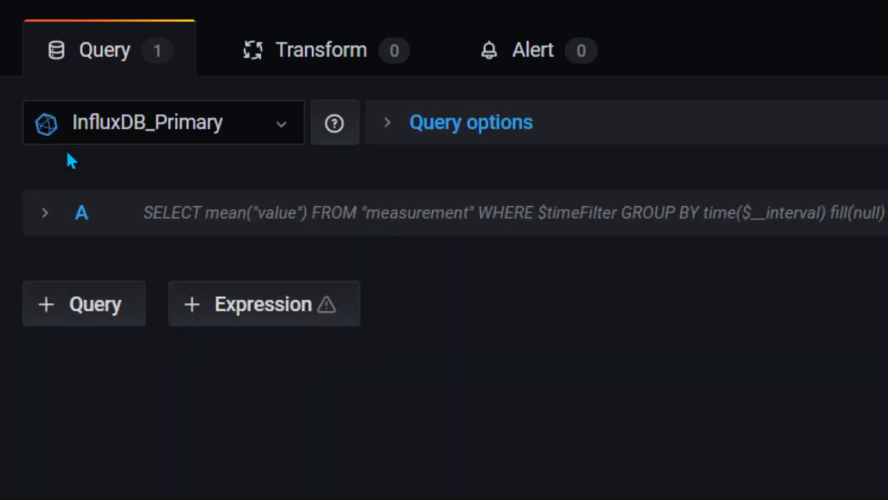
pyautogui.click(44, 217)
pyautogui.scroll(-2, 208, 194)
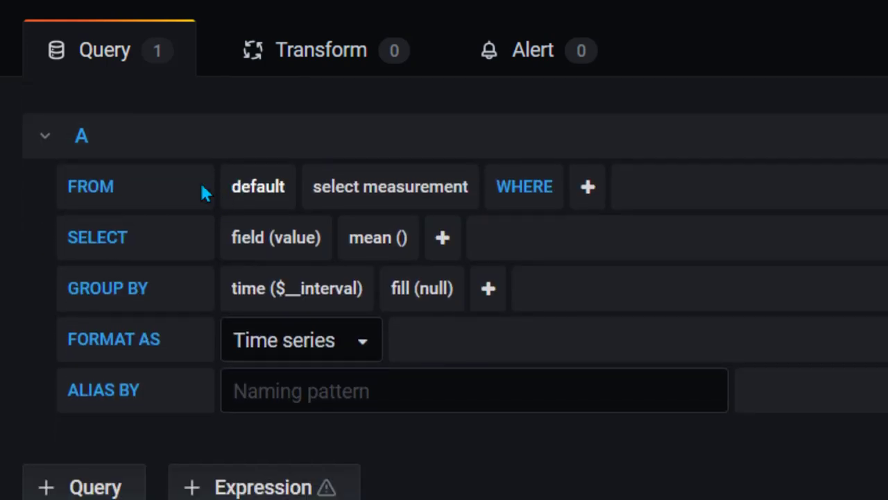
# Choose the default retention policy in the FROM clause of query A
pyautogui.click(262, 194)
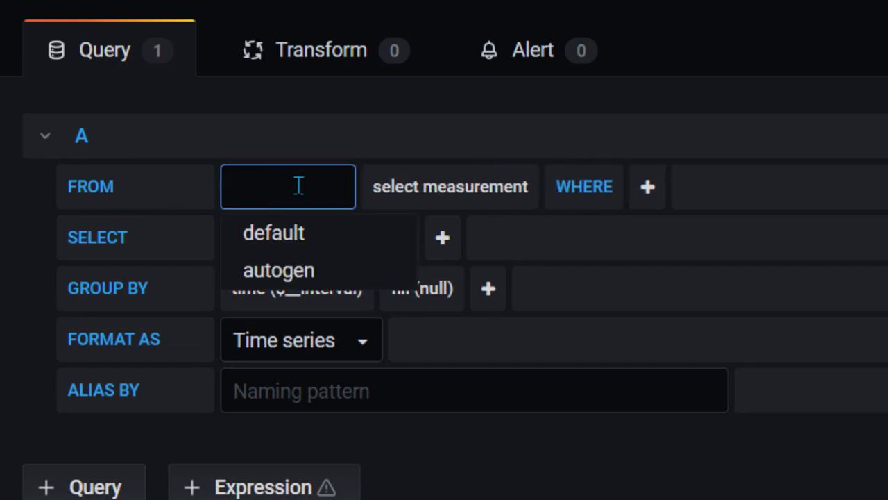
pyautogui.click(318, 236)
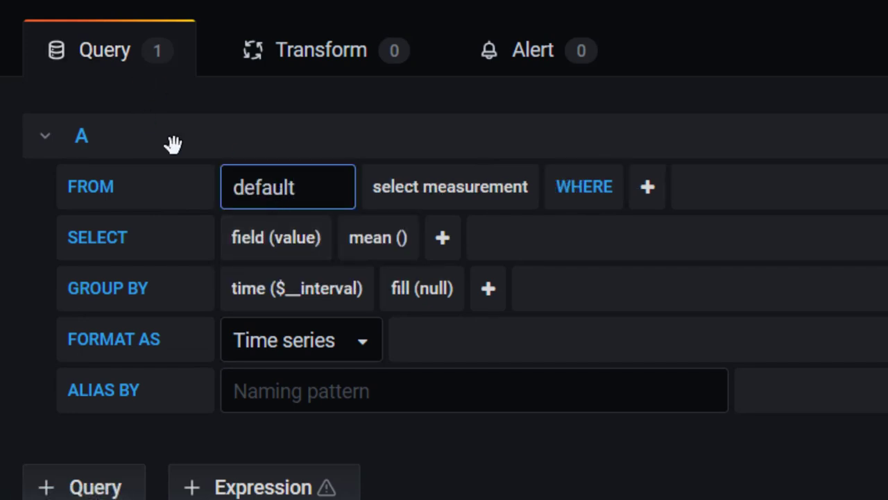
pyautogui.scroll(1, 323, 233)
pyautogui.scroll(1, 234, 195)
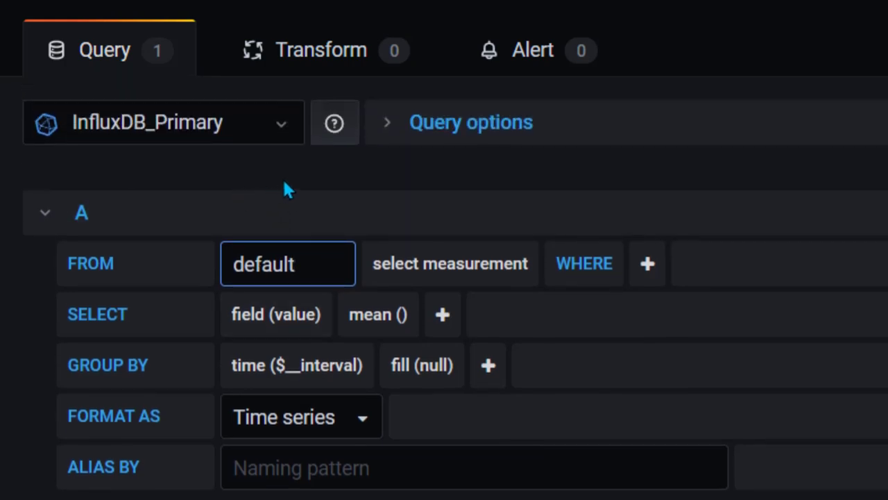
pyautogui.click(368, 258)
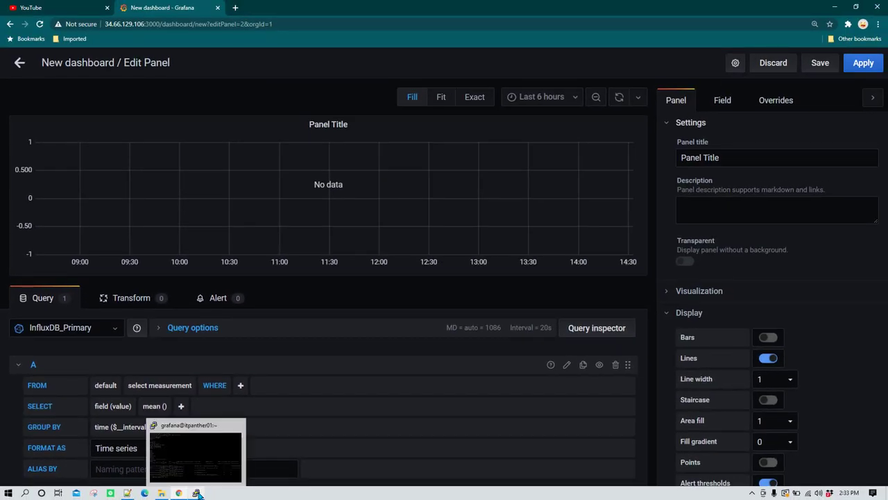
# Check the telegraf measurements in the terminal and select cpu as the measurement in query A's FROM clause
pyautogui.click(197, 493)
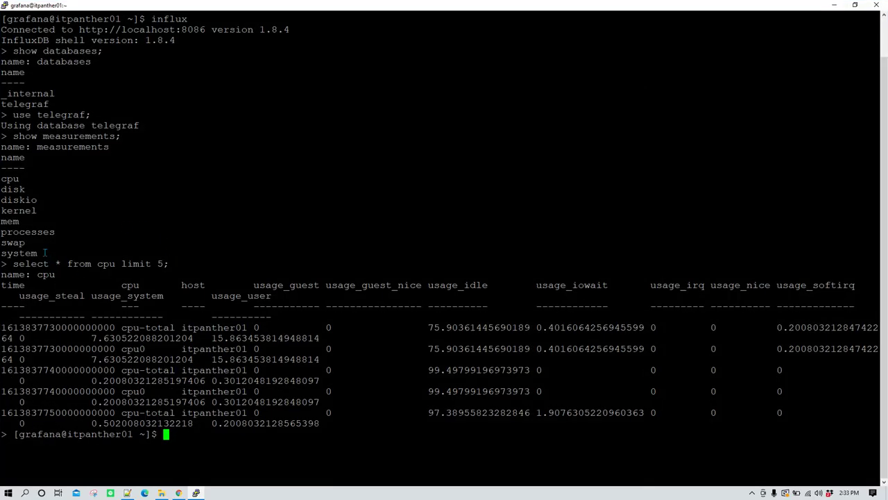
pyautogui.moveTo(44, 252); pyautogui.dragTo(0, 146)
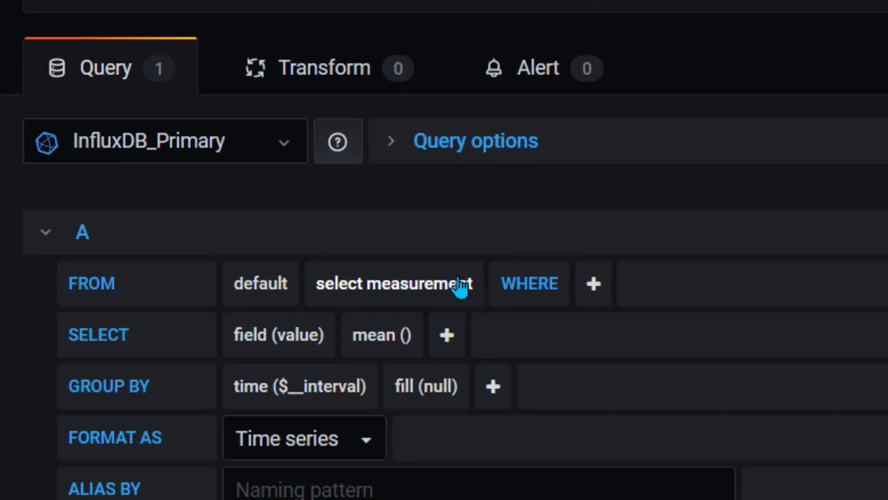
pyautogui.click(461, 288)
pyautogui.scroll(-2, 460, 288)
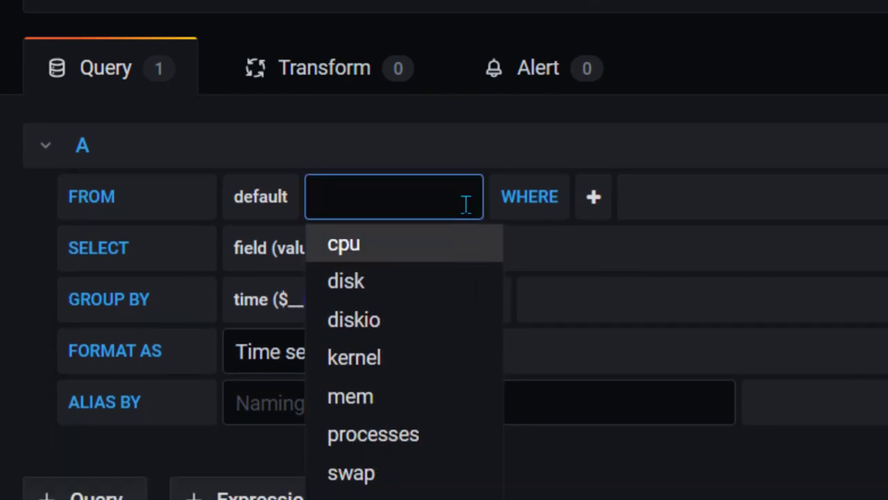
pyautogui.click(413, 254)
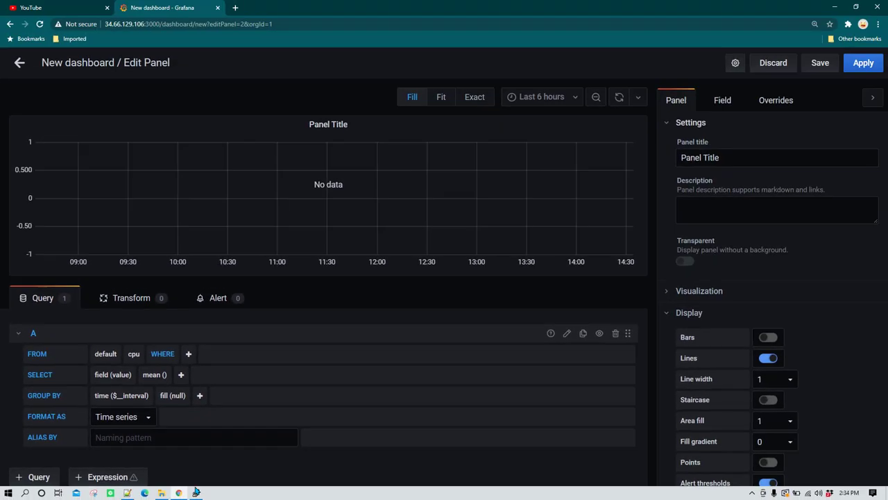
# Switch to the terminal to examine the columns returned by the "select * from cpu limit 5" query and return to Grafana
pyautogui.click(196, 492)
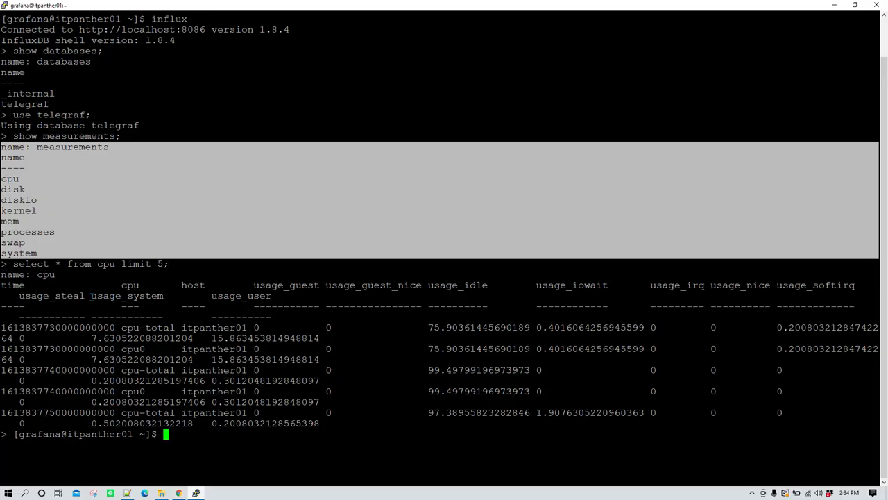
pyautogui.click(68, 291)
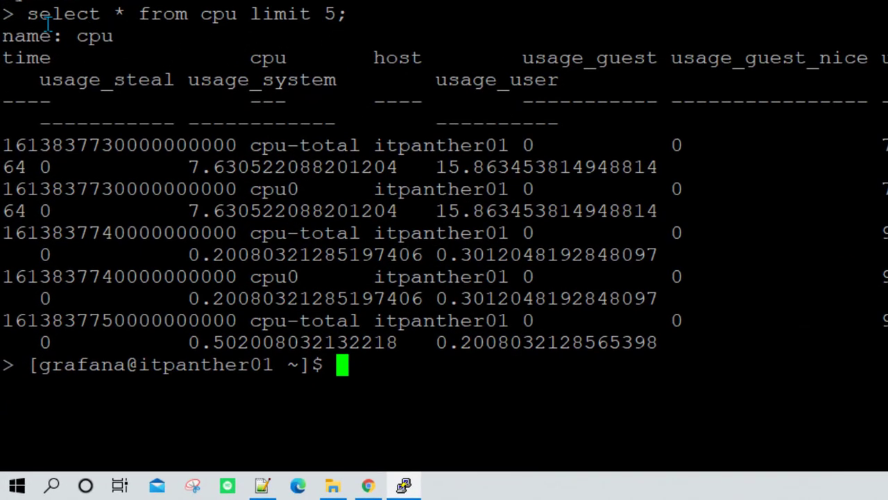
pyautogui.moveTo(30, 14); pyautogui.dragTo(286, 14)
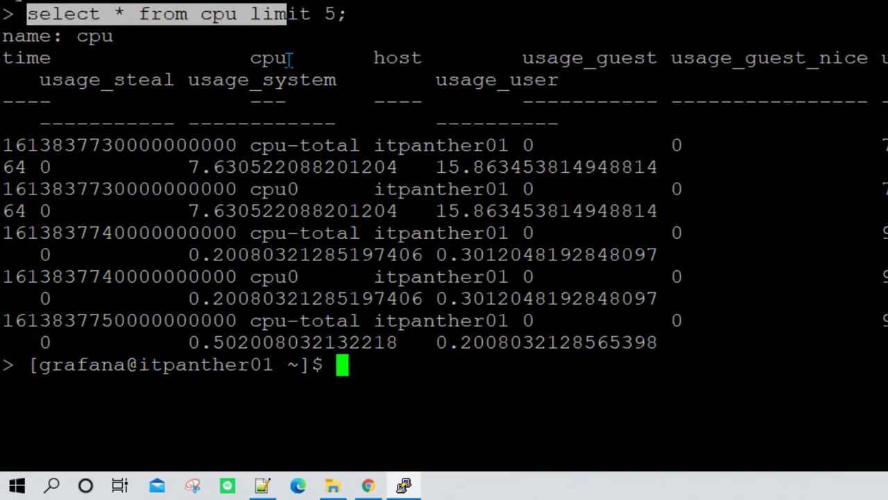
pyautogui.click(268, 58)
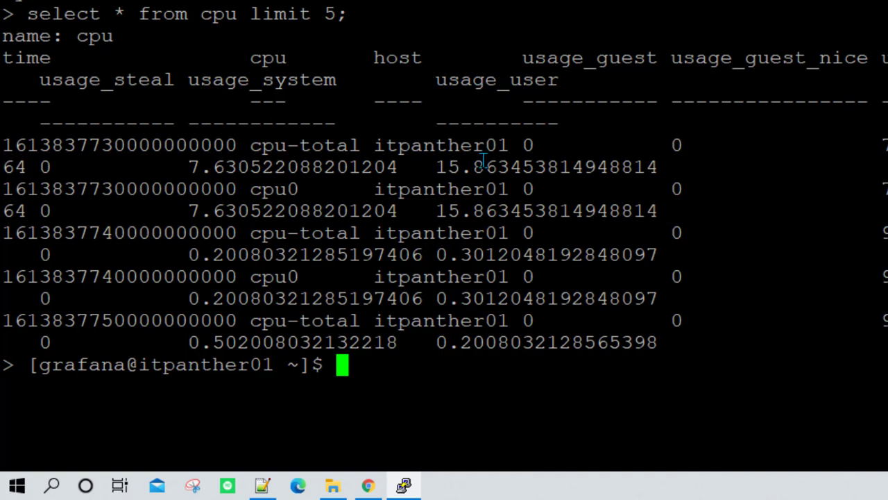
pyautogui.click(407, 486)
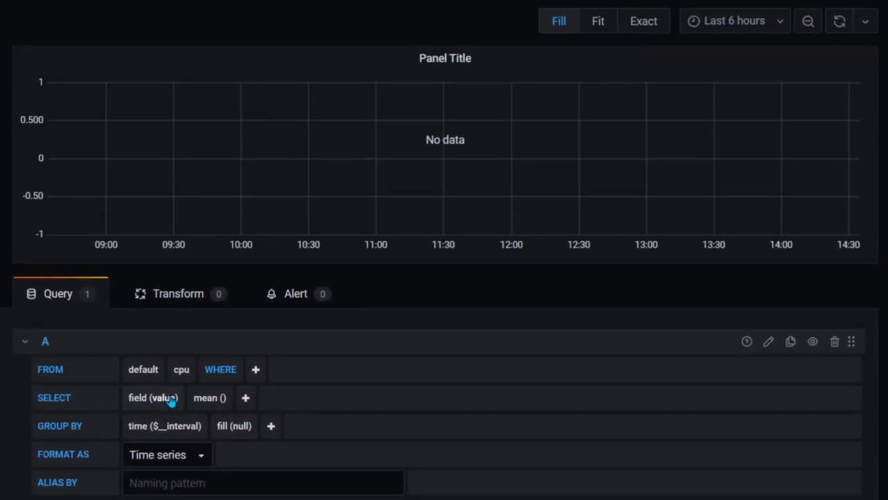
# Choose usage_system as the field in query A's SELECT clause
pyautogui.click(171, 401)
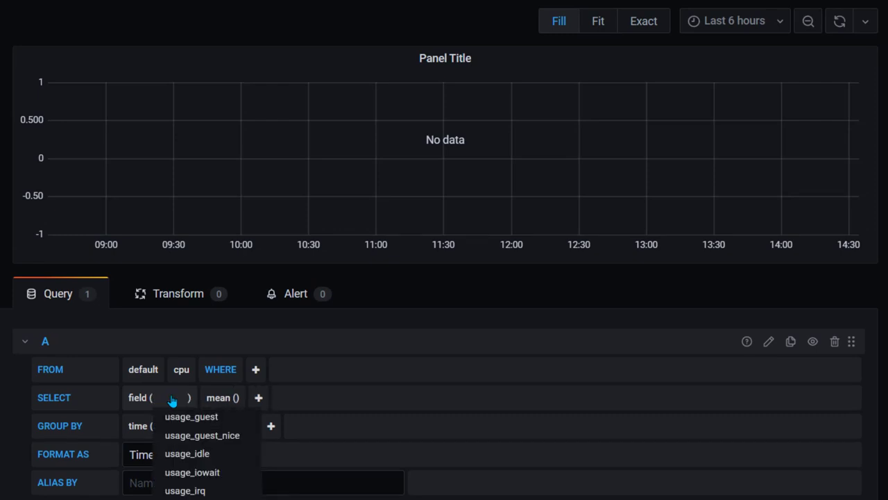
pyautogui.scroll(-1, 175, 391)
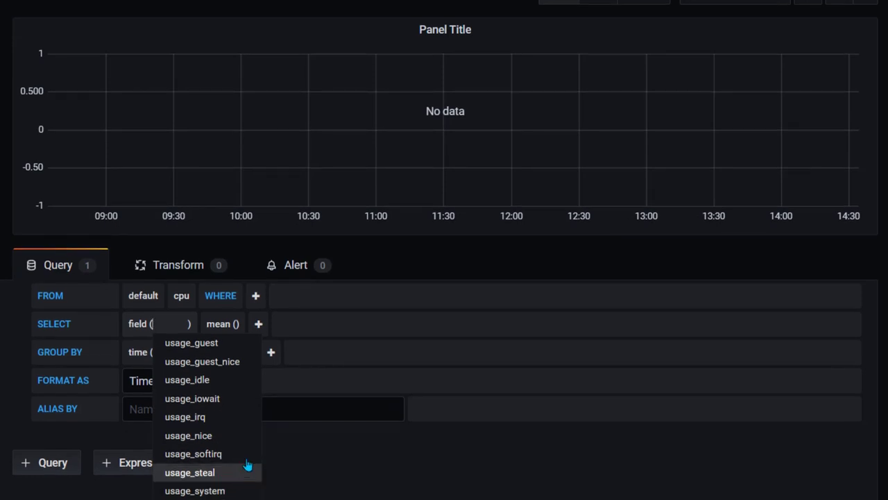
pyautogui.click(226, 491)
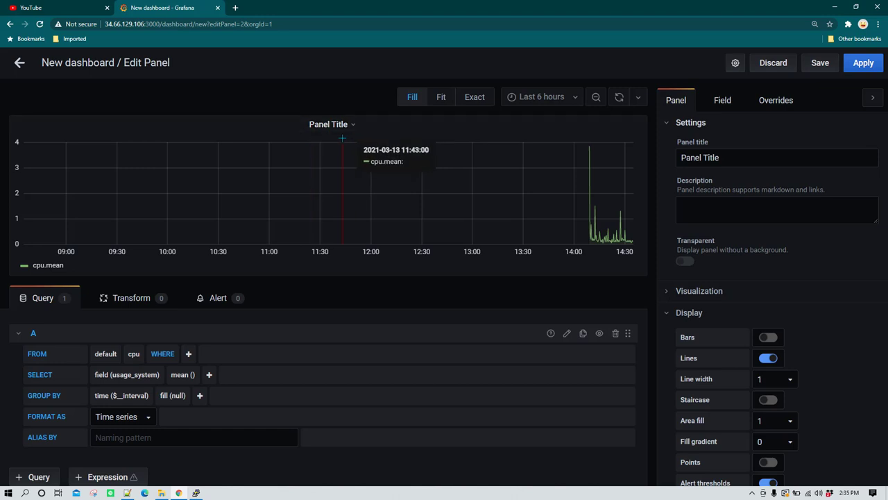
# Title the panel "CPU Utilization" and place the cursor in its empty description
pyautogui.click(730, 163)
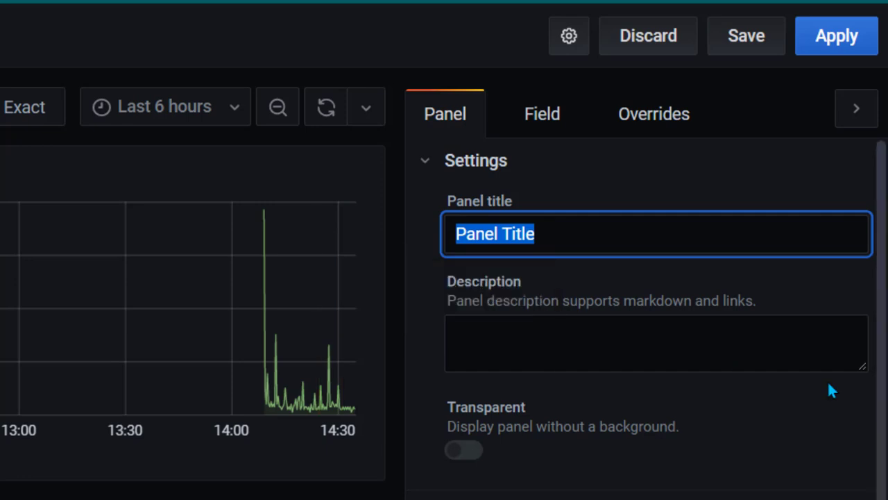
pyautogui.write('CPU ')
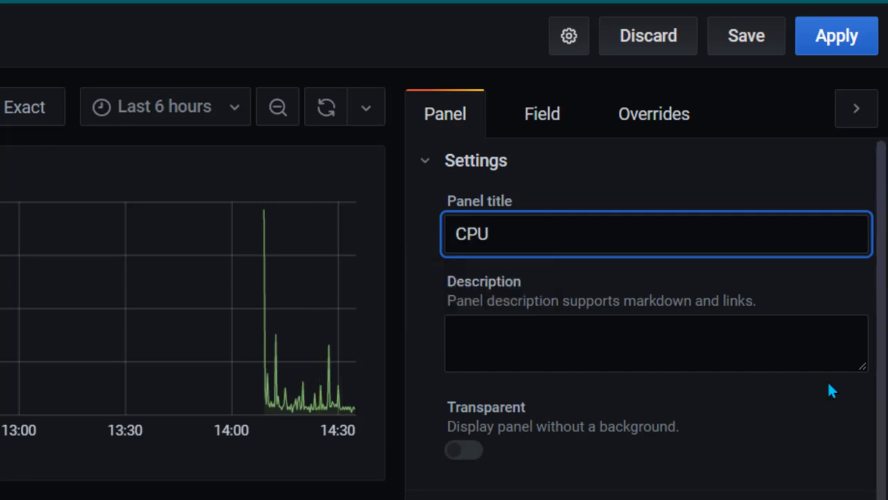
pyautogui.write('Utilization')
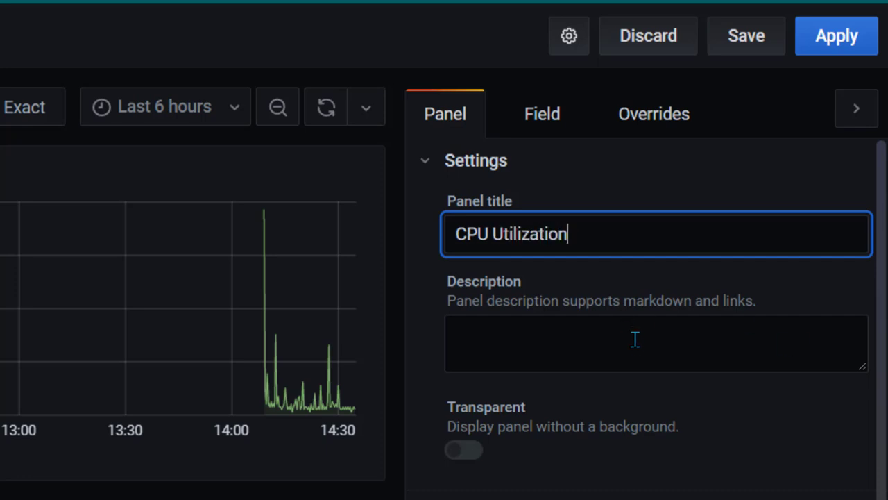
pyautogui.click(699, 357)
# Set the panel's time range to the last 30 minutes
pyautogui.scroll(-3, 738, 407)
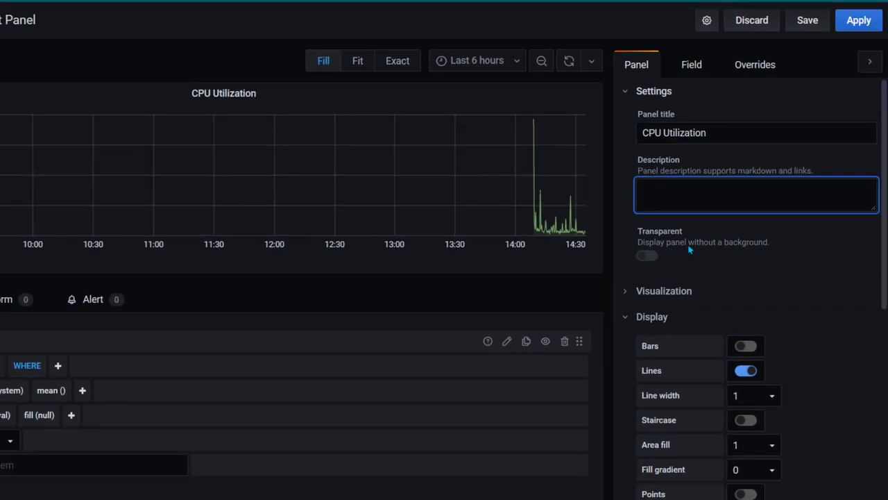
pyautogui.scroll(-2, 728, 263)
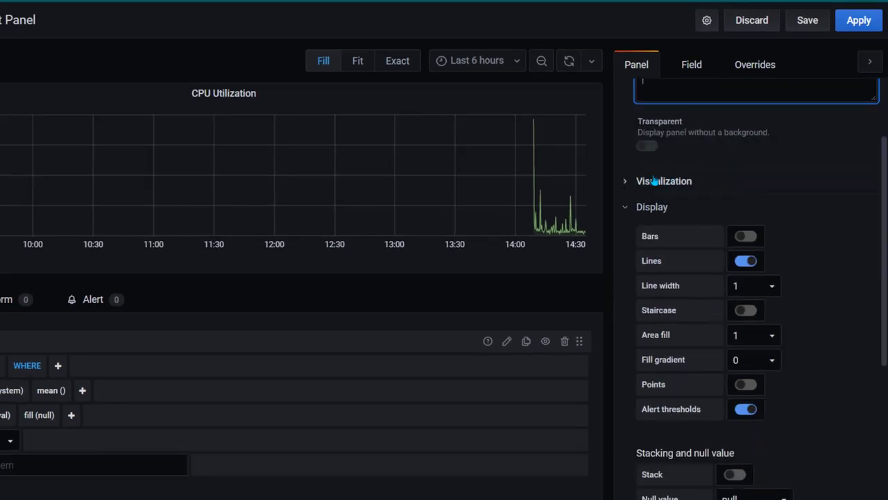
pyautogui.scroll(2, 743, 222)
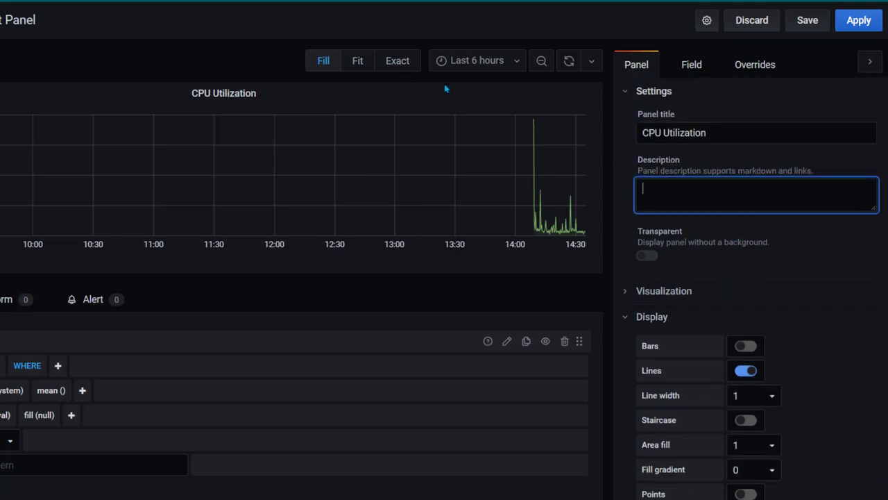
pyautogui.click(517, 65)
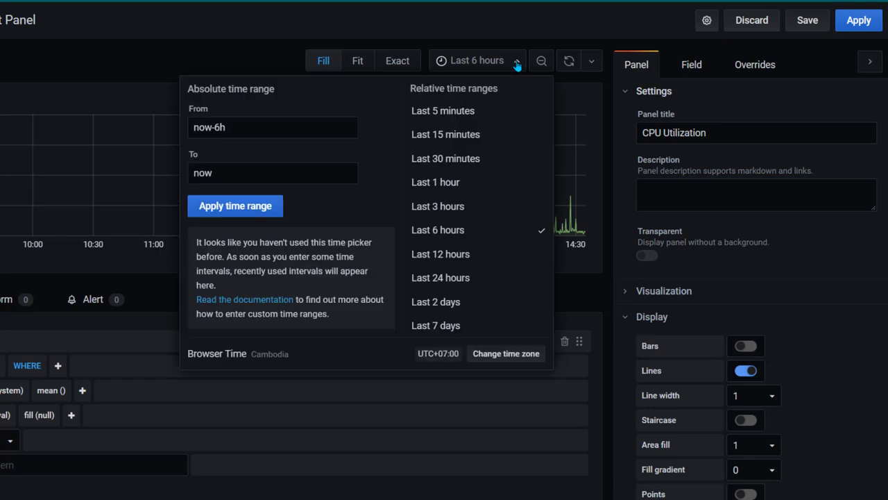
pyautogui.click(480, 161)
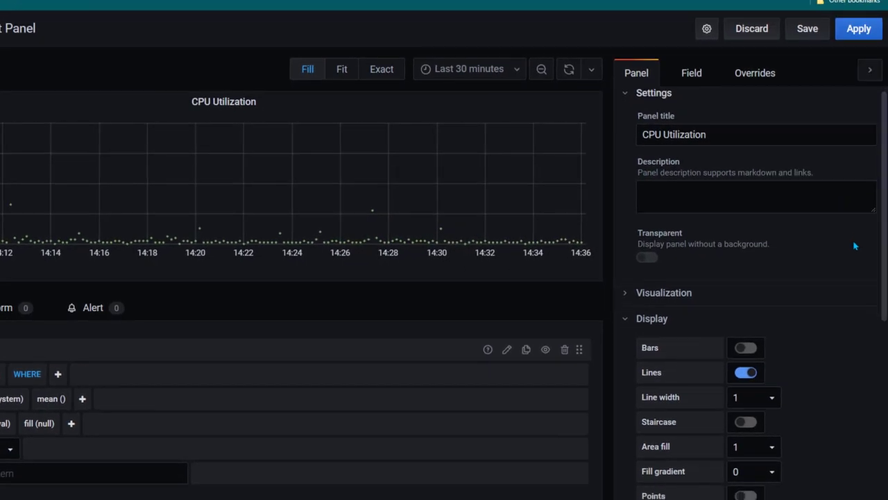
# Set the graph's null value handling to connected so the data points are joined by a line
pyautogui.scroll(-3, 855, 245)
pyautogui.scroll(-2, 819, 222)
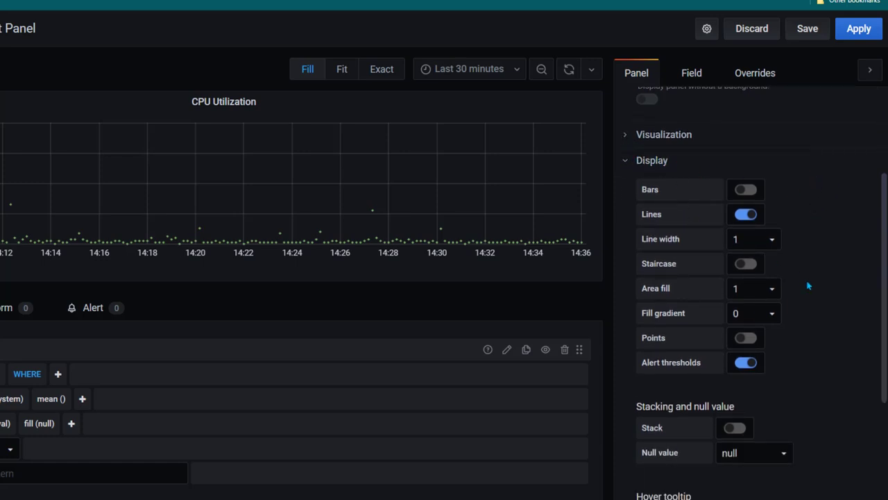
pyautogui.scroll(-4, 849, 392)
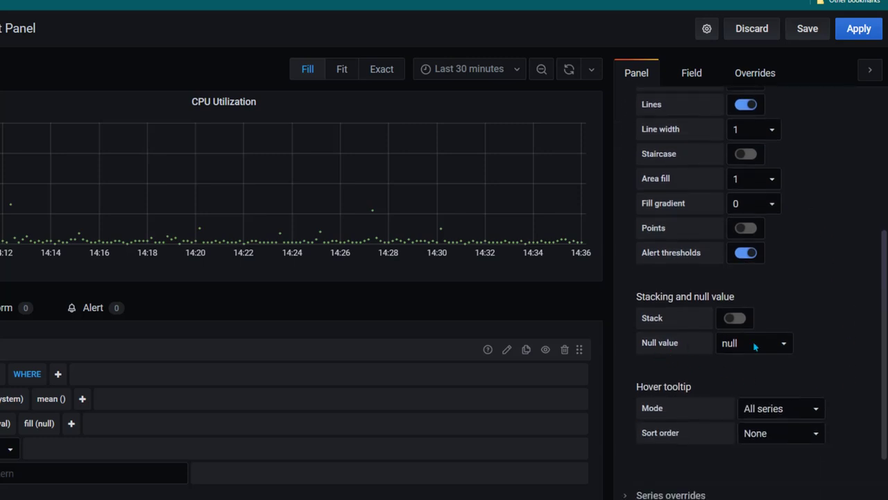
pyautogui.click(784, 345)
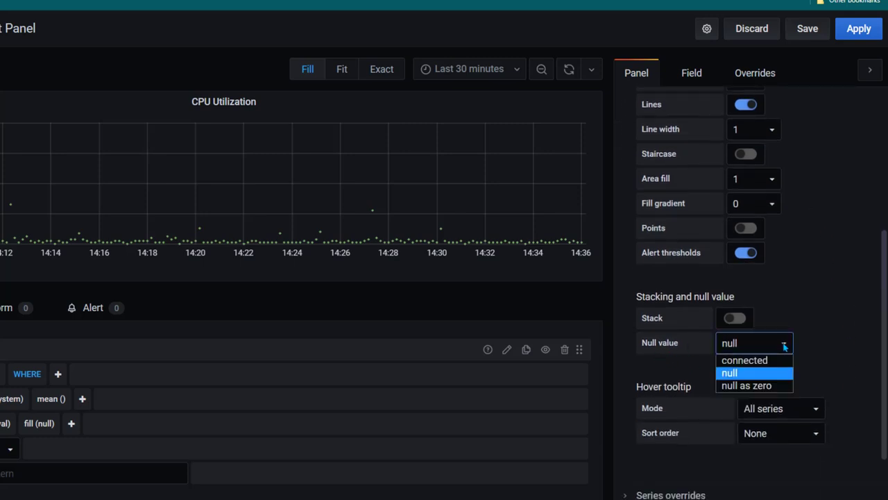
pyautogui.click(775, 360)
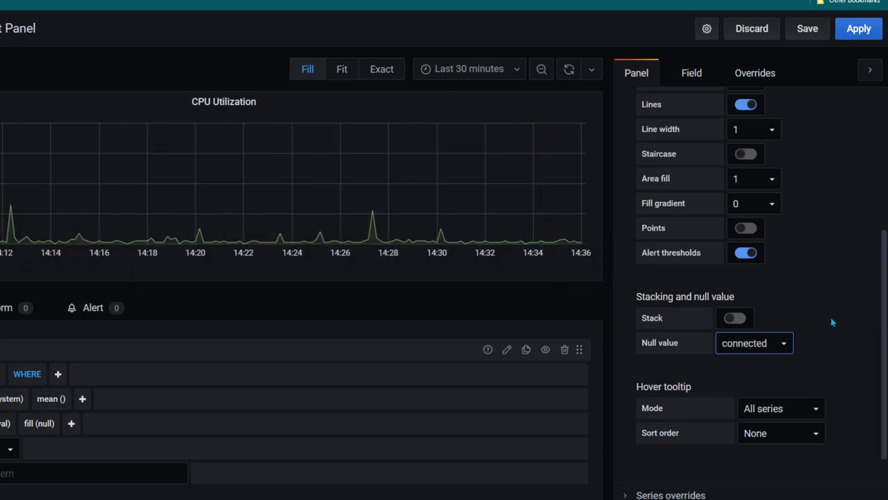
# Try displaying bars together with lines in the CPU Utilization graph and turn the bars off again
pyautogui.scroll(-1, 828, 323)
pyautogui.scroll(2, 826, 324)
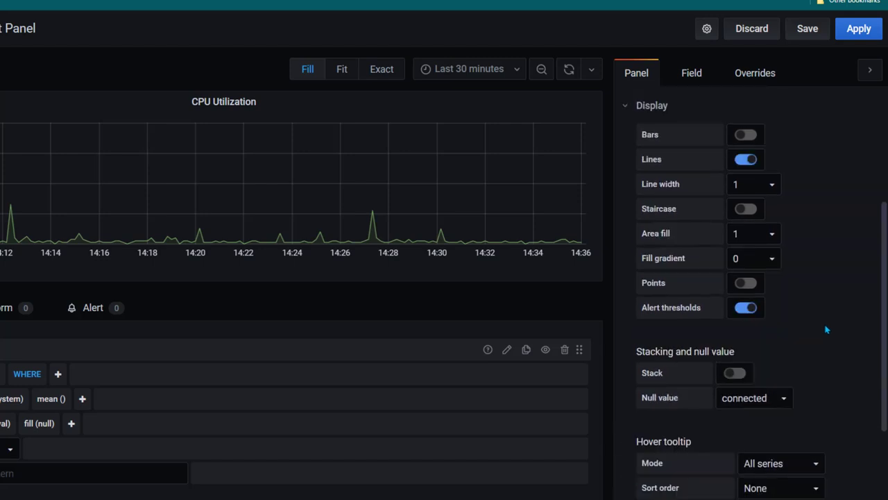
pyautogui.scroll(2, 826, 326)
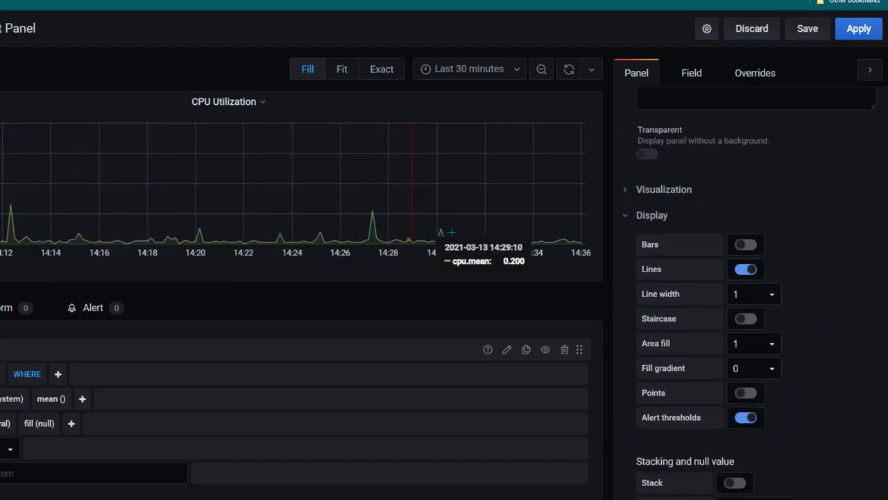
pyautogui.click(755, 247)
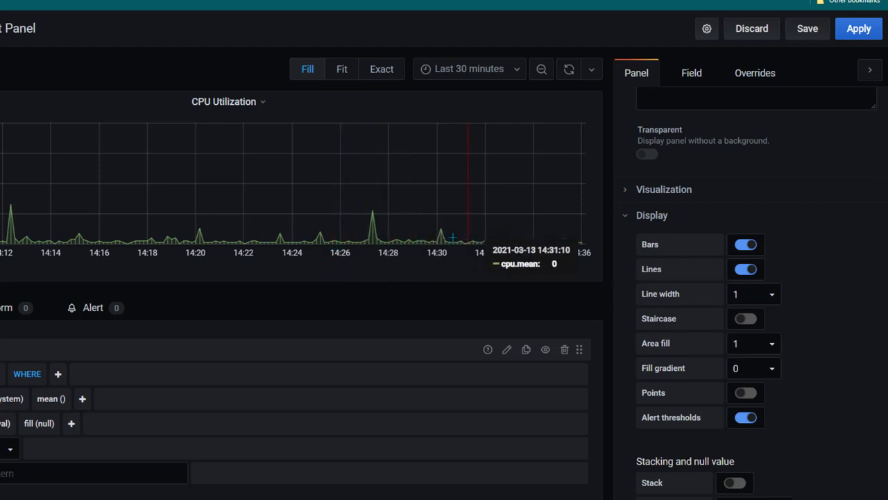
pyautogui.scroll(-1, 822, 269)
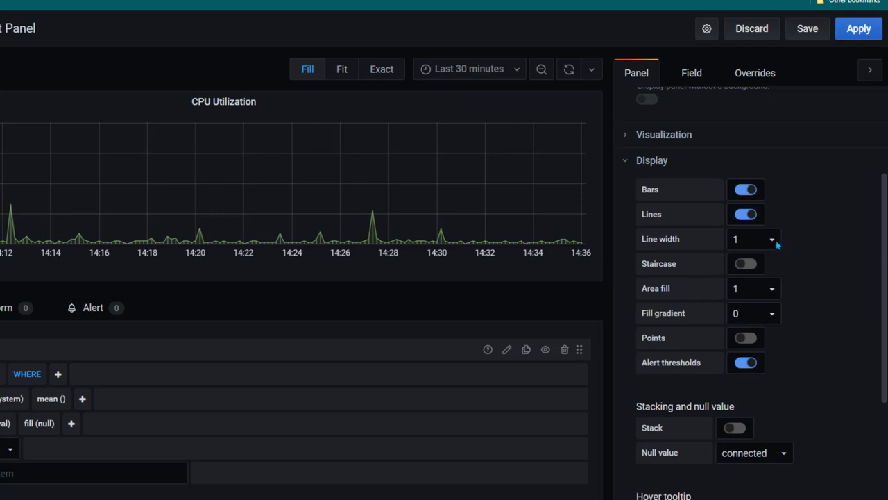
pyautogui.click(748, 191)
pyautogui.click(738, 191)
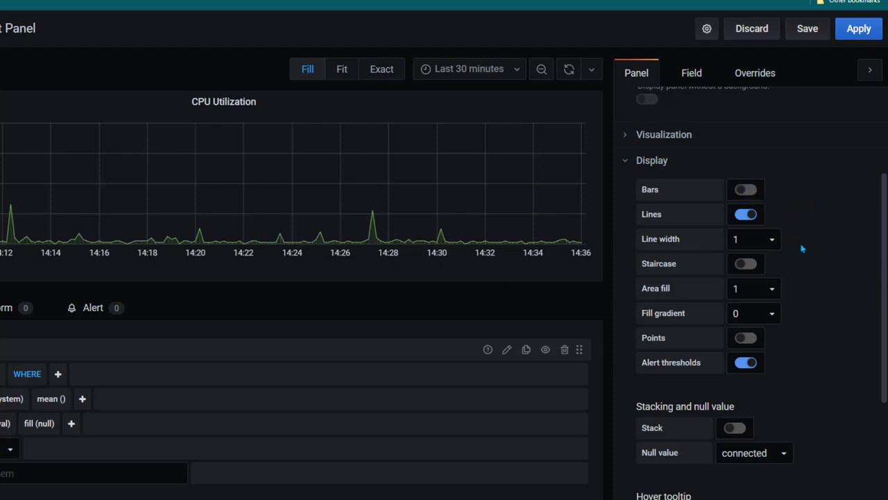
# Try displaying the graph as bars only with lines disabled, and restore the lines-only display
pyautogui.scroll(-1, 802, 248)
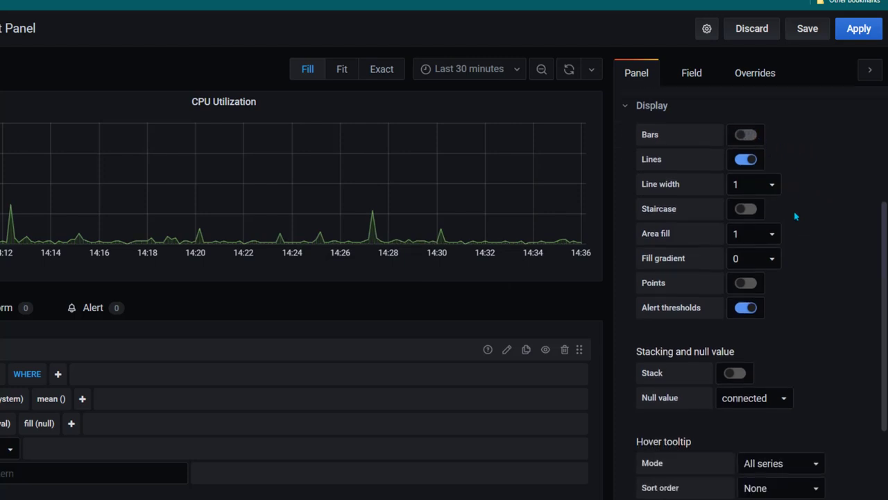
pyautogui.click(740, 164)
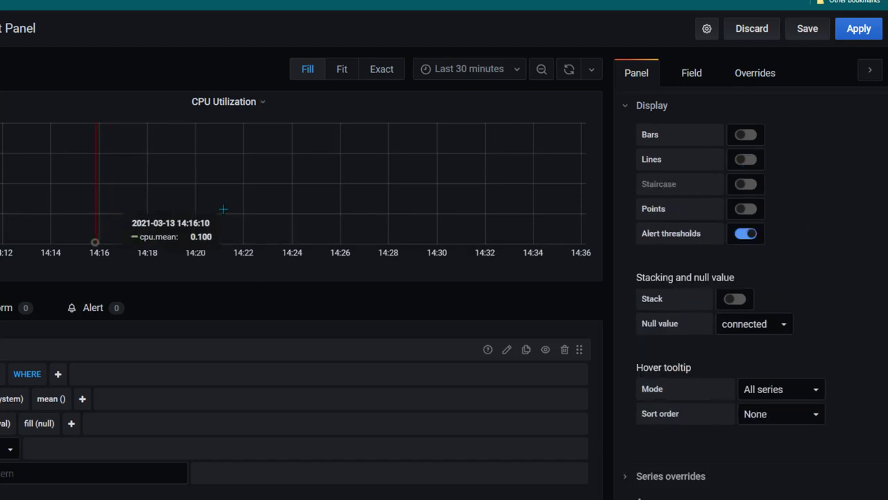
pyautogui.click(756, 137)
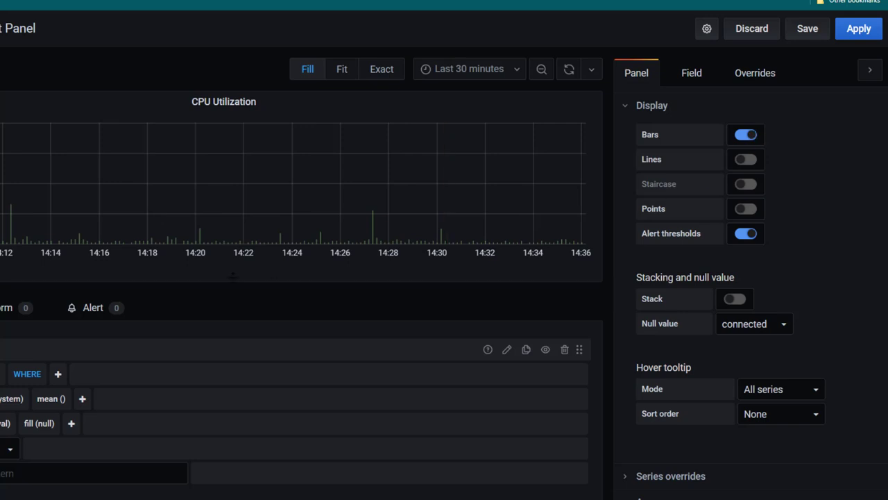
pyautogui.click(755, 160)
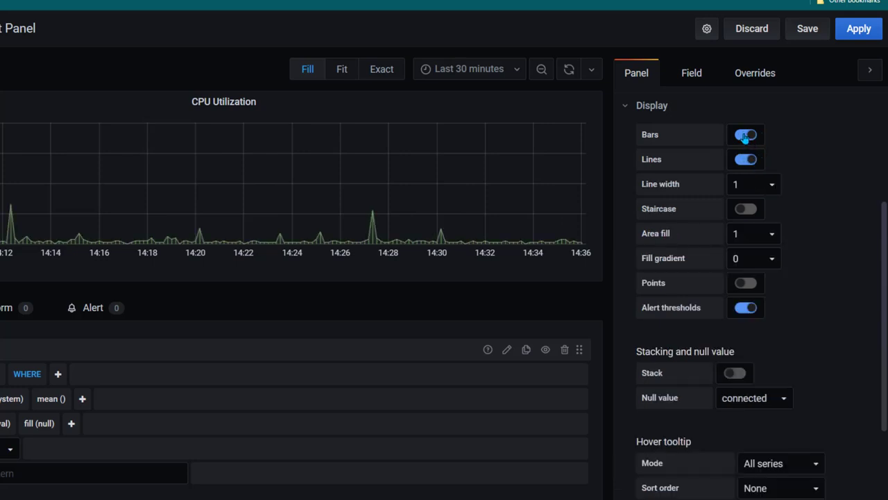
pyautogui.click(743, 136)
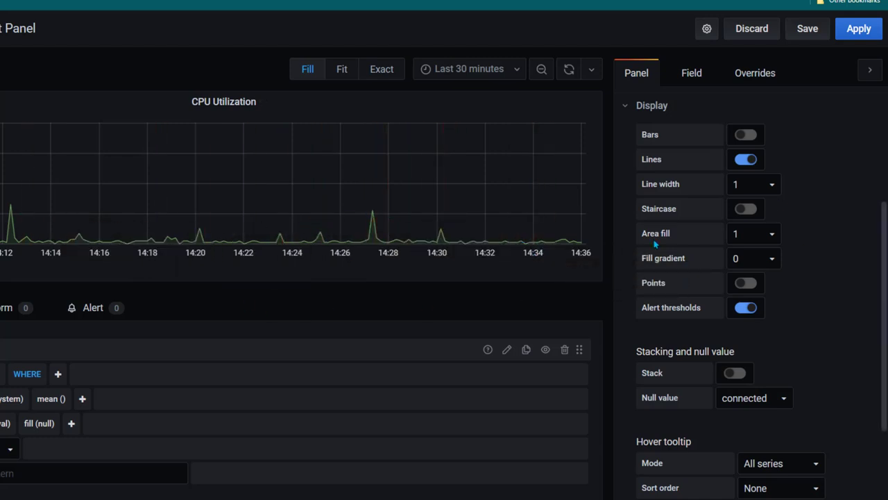
# Try a line width of 4 for the graph and set it finally to 5
pyautogui.click(773, 183)
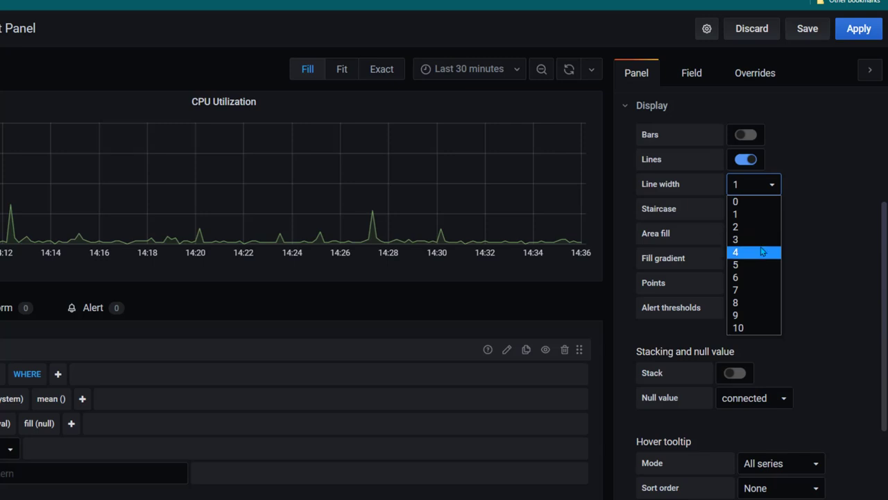
pyautogui.press('Escape')
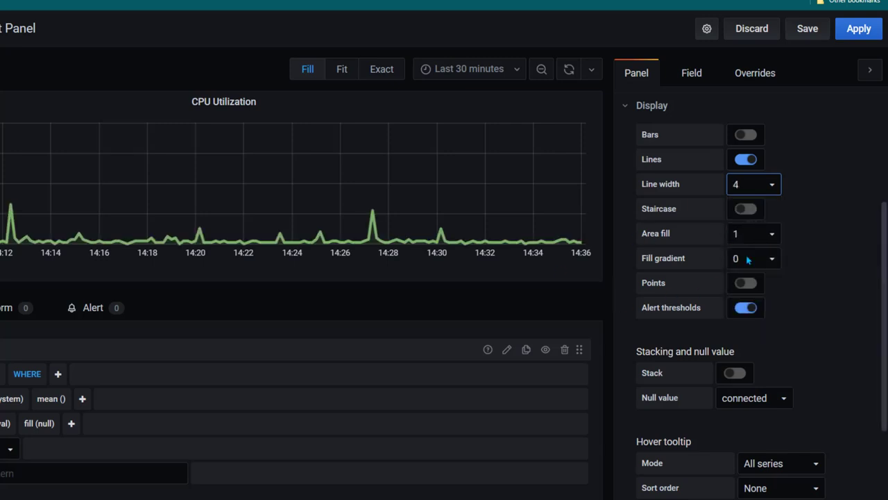
pyautogui.click(775, 186)
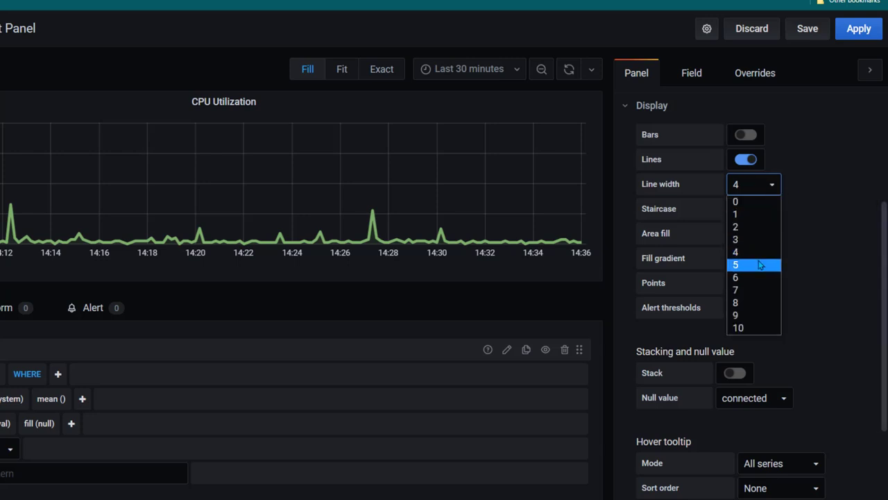
pyautogui.click(758, 265)
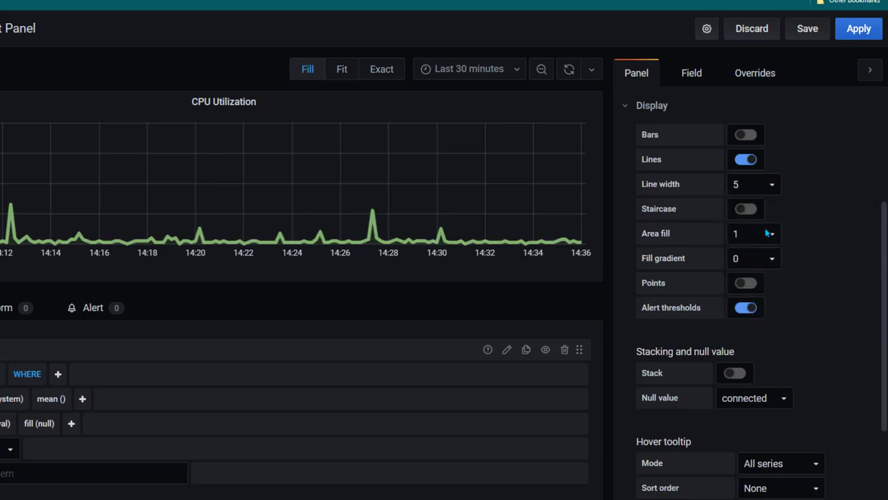
# Try the staircase line style on the CPU Utilization graph twice, switching it off each time
pyautogui.scroll(-2, 832, 228)
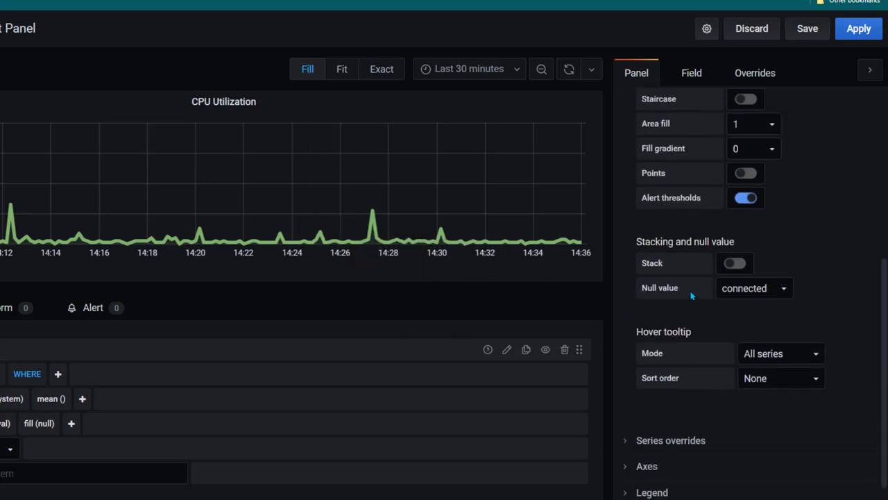
pyautogui.scroll(2, 722, 299)
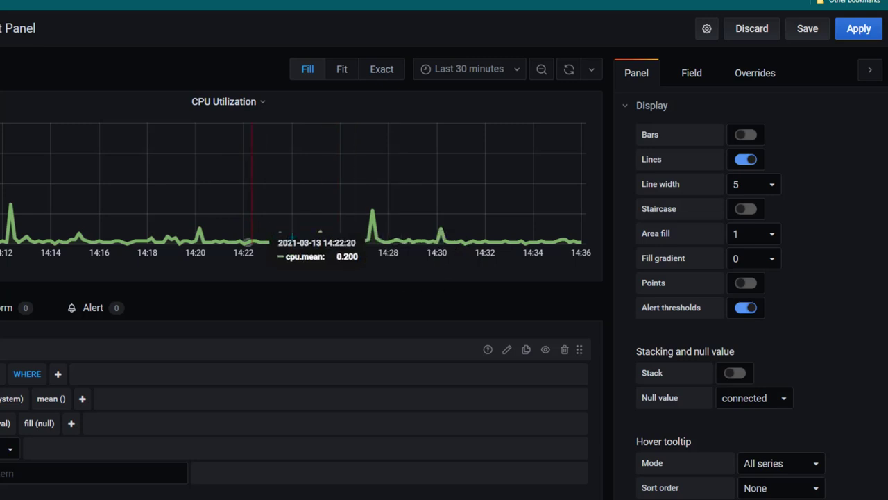
pyautogui.click(753, 210)
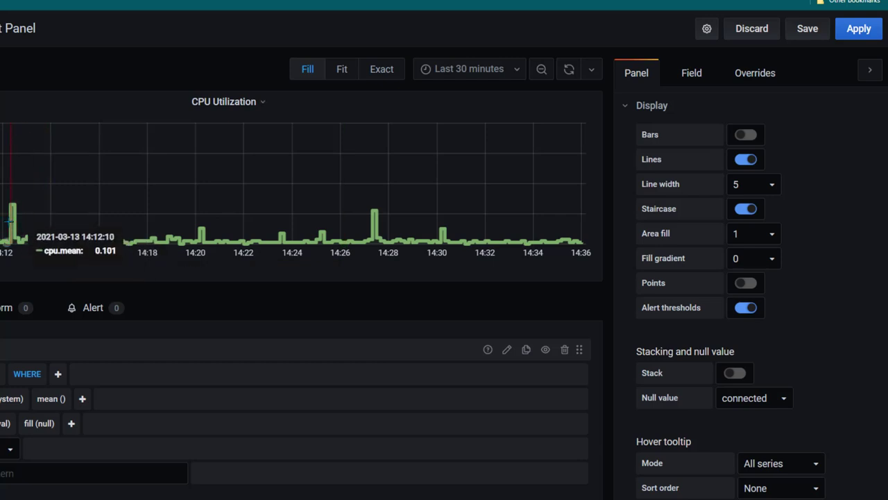
pyautogui.click(741, 216)
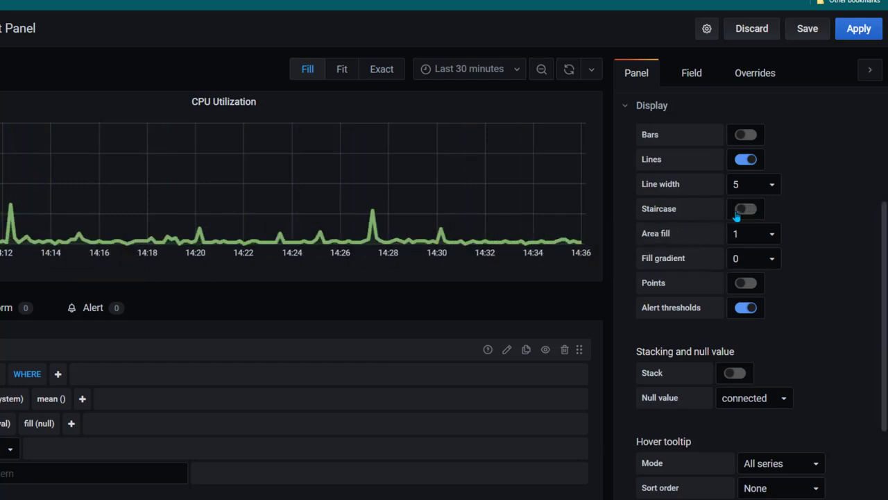
pyautogui.click(751, 211)
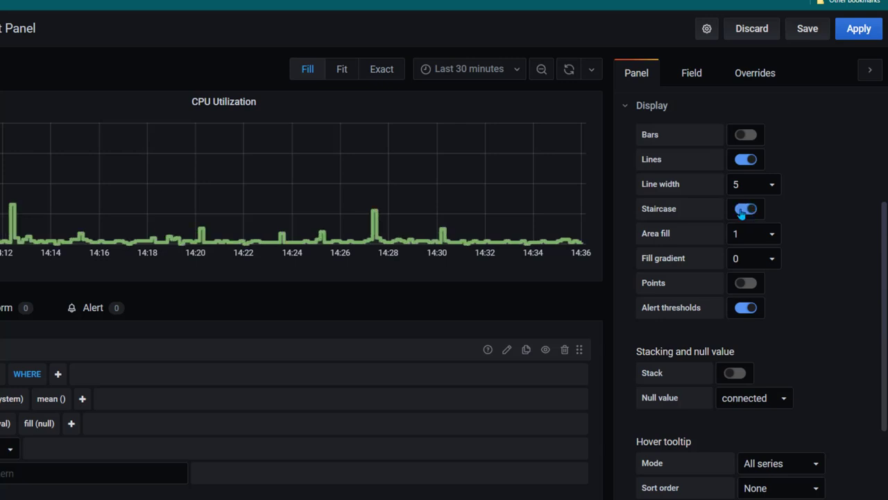
pyautogui.click(740, 211)
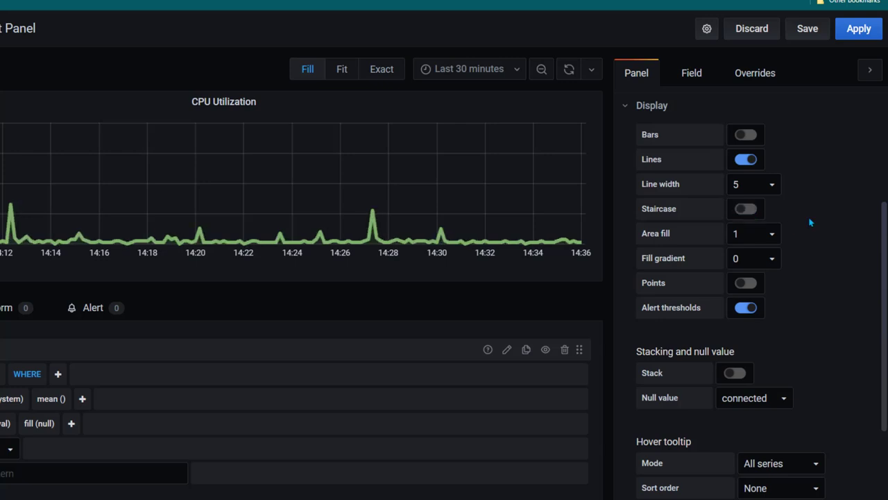
pyautogui.scroll(-2, 853, 256)
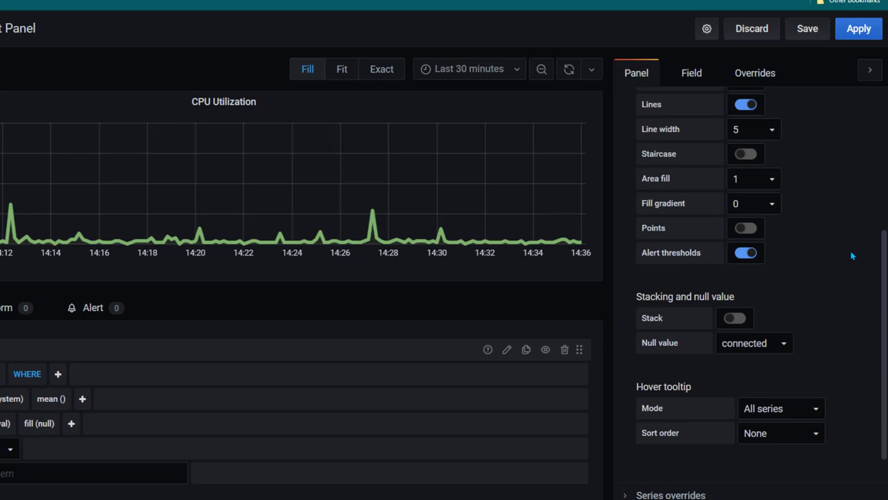
pyautogui.click(775, 182)
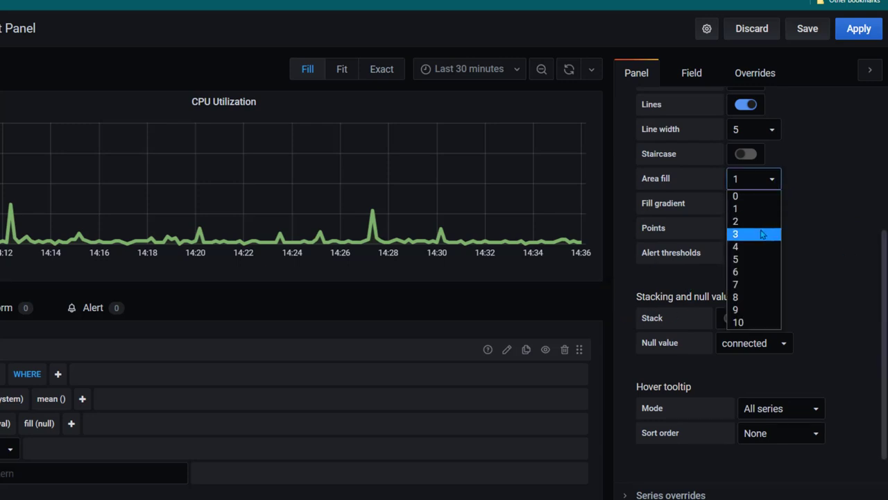
pyautogui.click(821, 207)
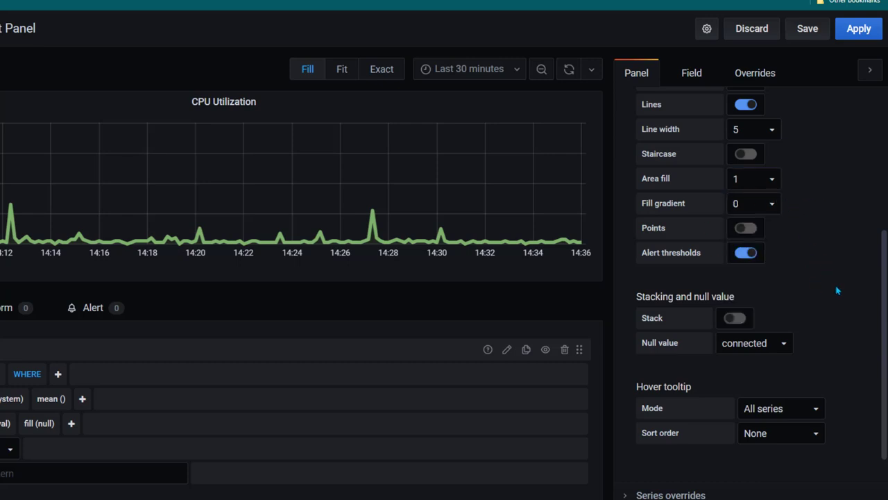
pyautogui.scroll(-3, 837, 291)
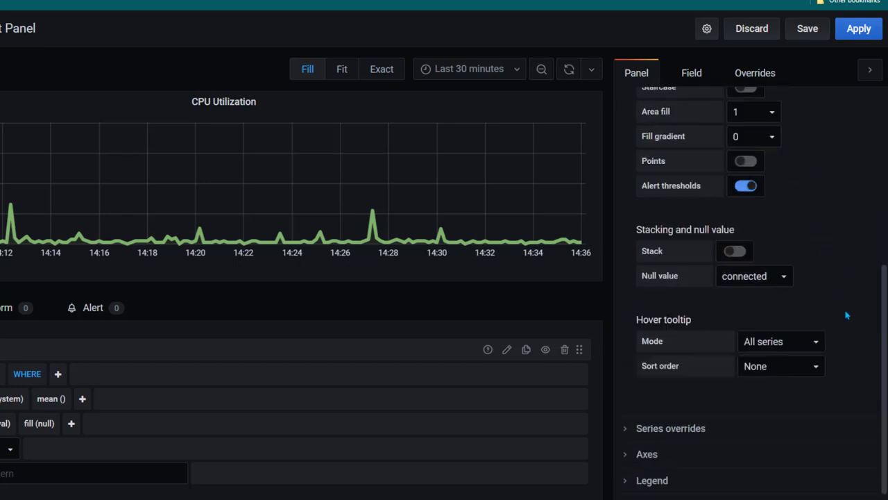
# Apply the panel edits to return to the dashboard and resize the CPU Utilization panel to slightly less than half the dashboard width
pyautogui.scroll(10, 839, 292)
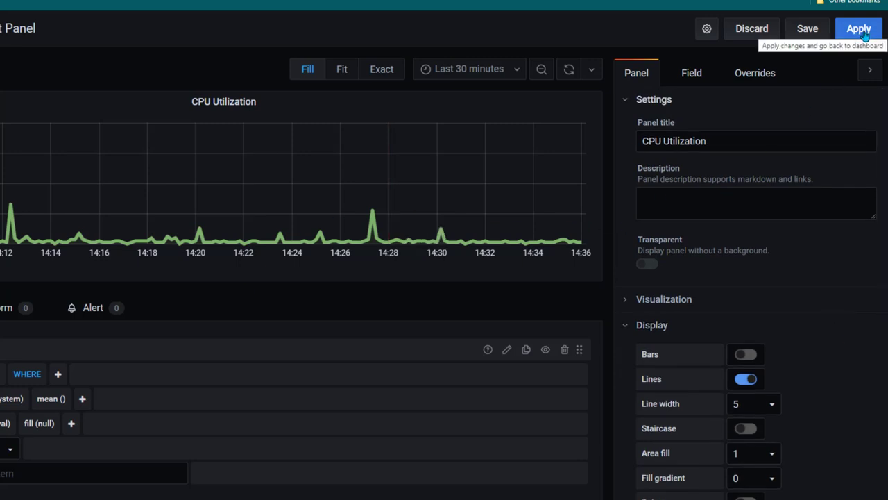
pyautogui.click(862, 31)
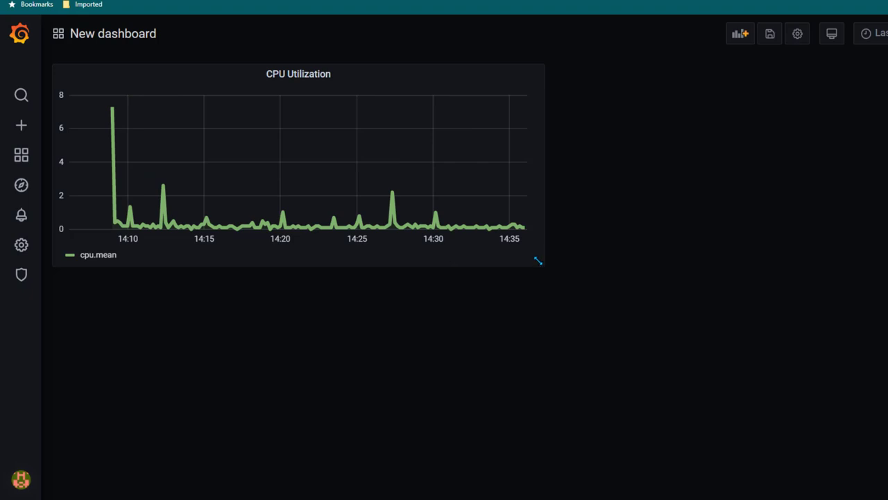
pyautogui.moveTo(538, 261); pyautogui.dragTo(887, 221)
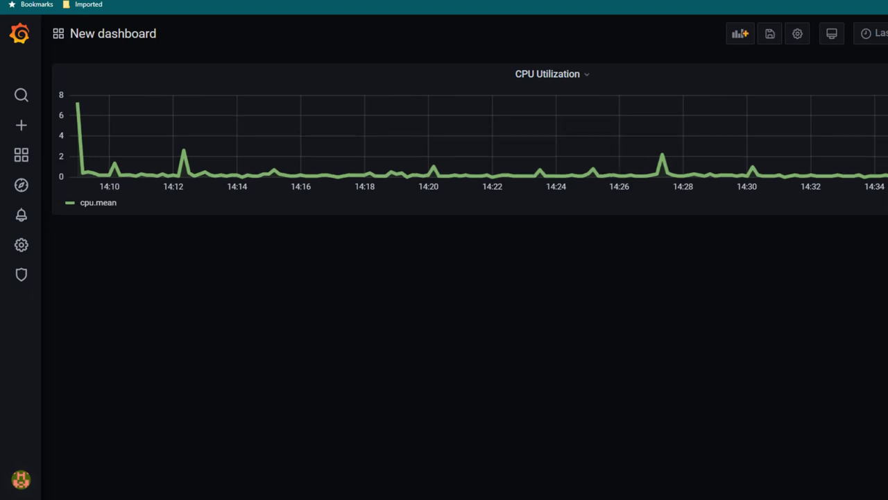
pyautogui.moveTo(886, 213); pyautogui.dragTo(502, 231)
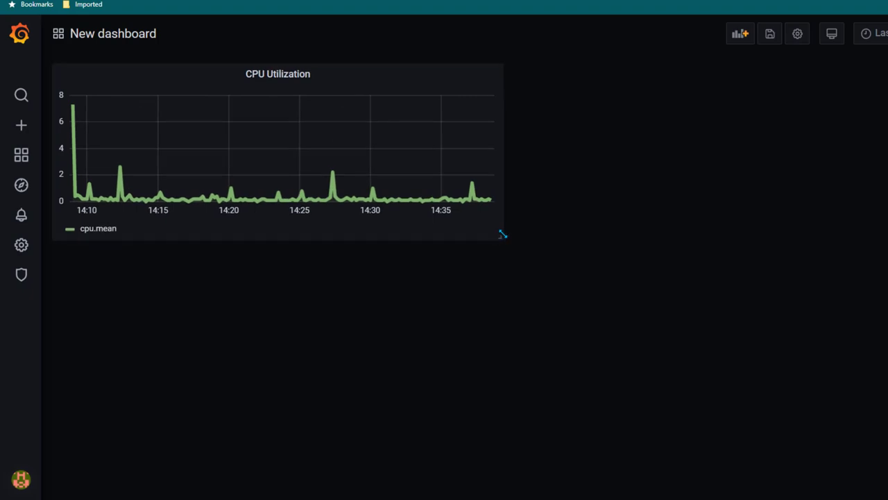
# Add a new panel to the dashboard and set its query to read from the mem measurement
pyautogui.click(740, 33)
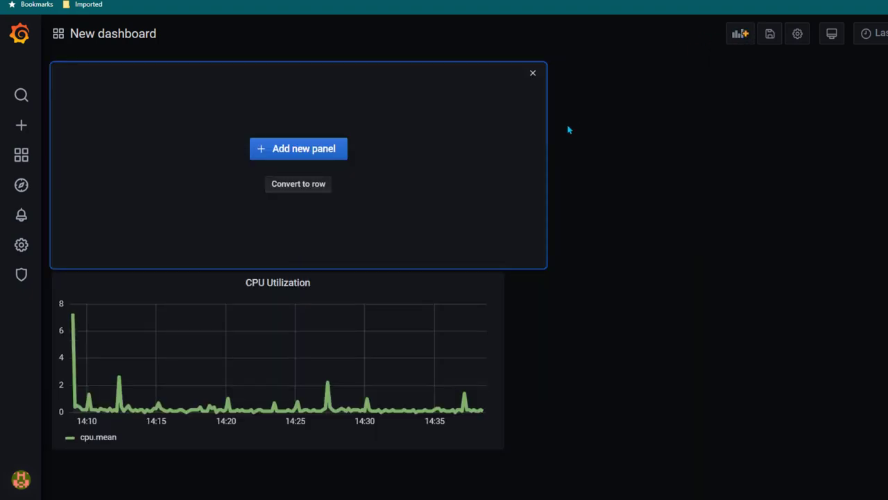
pyautogui.click(326, 149)
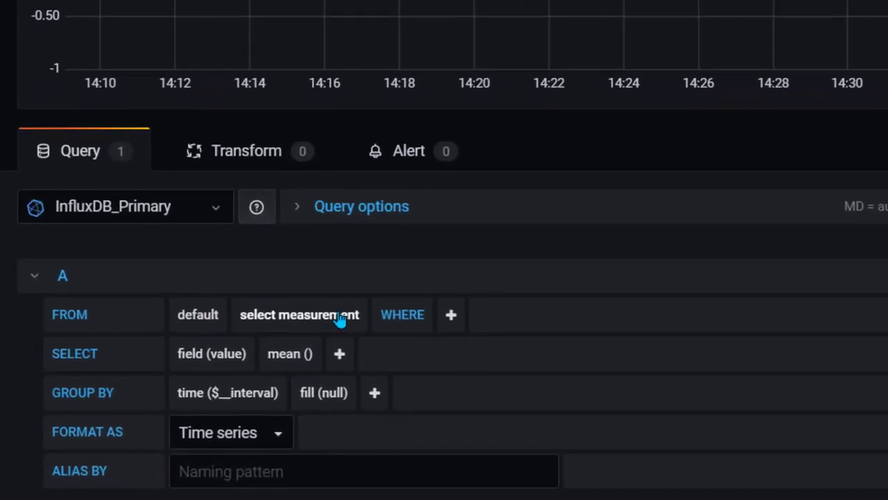
pyautogui.click(215, 415)
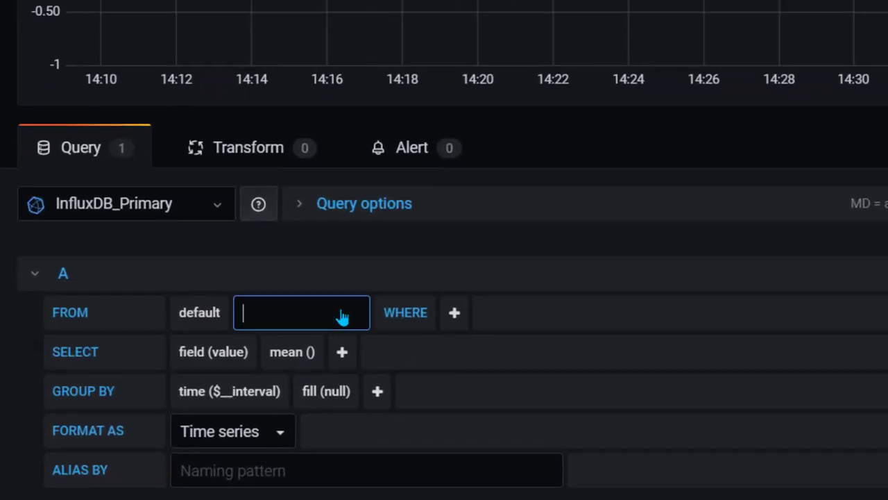
pyautogui.scroll(-1, 345, 309)
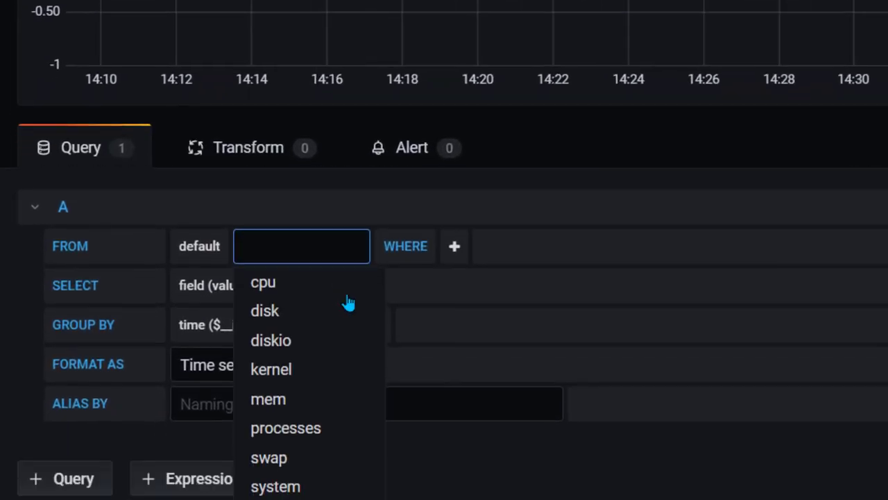
pyautogui.click(328, 401)
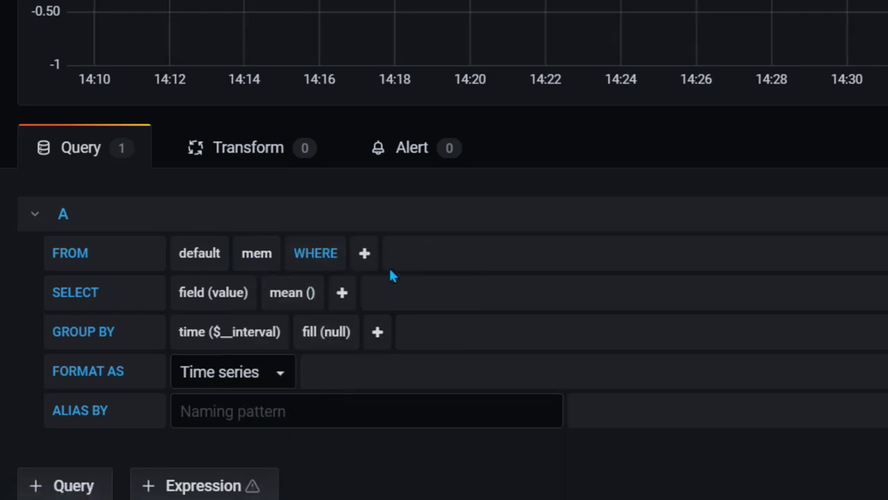
# Select used_percent as the field of the new panel's mem query
pyautogui.click(230, 296)
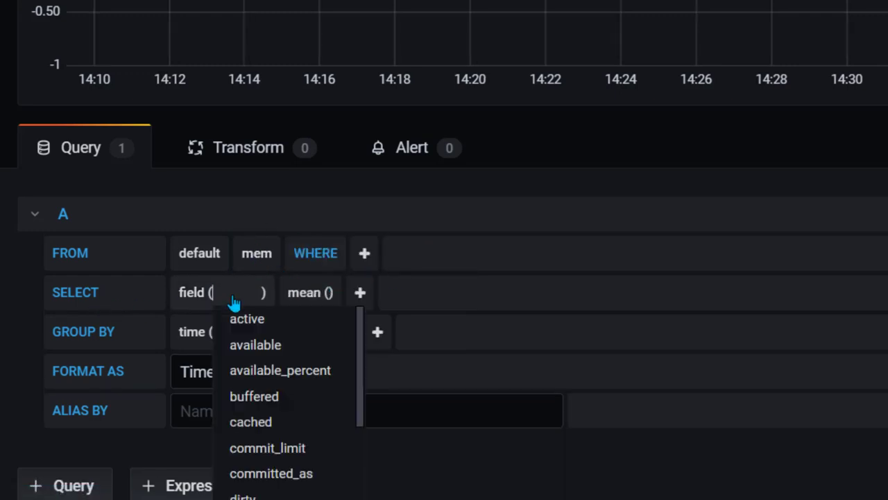
pyautogui.scroll(-5, 288, 326)
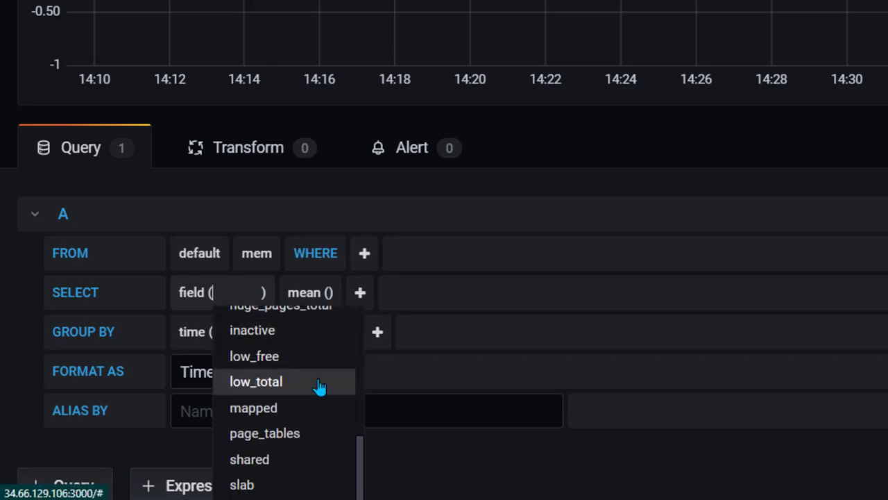
pyautogui.scroll(-2, 317, 386)
pyautogui.scroll(-2, 321, 411)
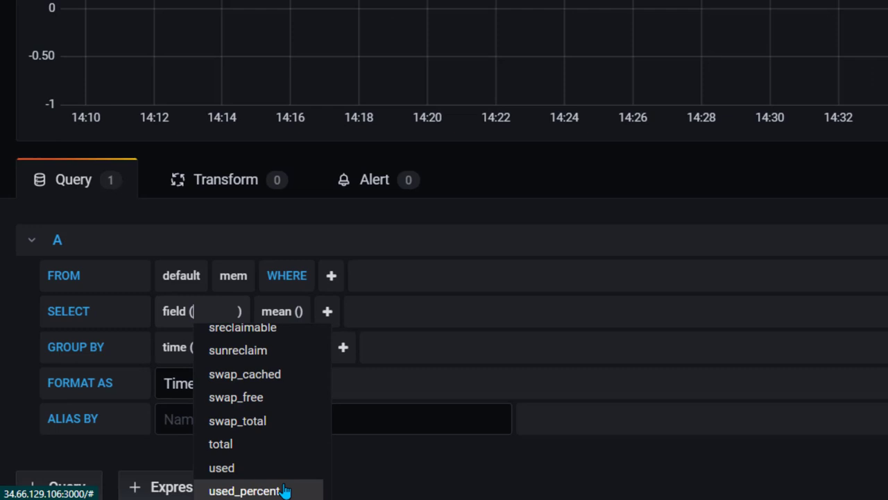
pyautogui.click(306, 489)
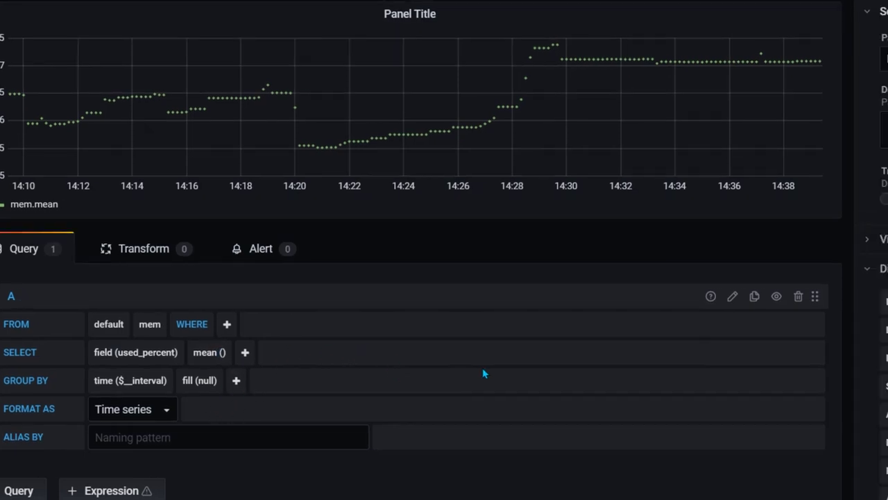
# Set the memory graph's null value handling to connected
pyautogui.scroll(-3, 809, 248)
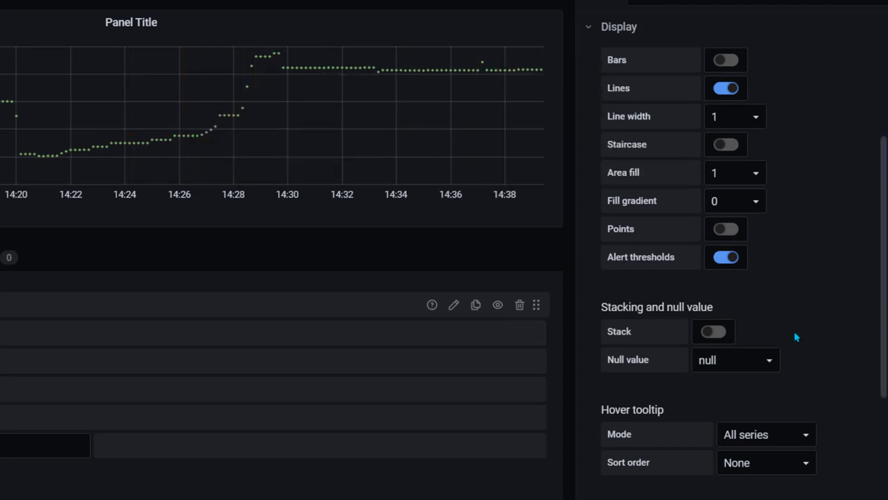
pyautogui.click(771, 361)
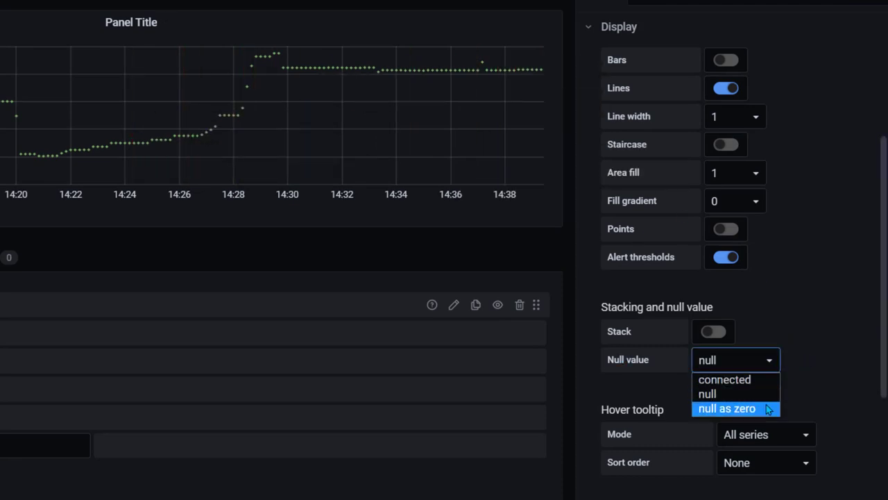
pyautogui.click(722, 376)
# Title the new panel Memory Utilization
pyautogui.scroll(5, 827, 339)
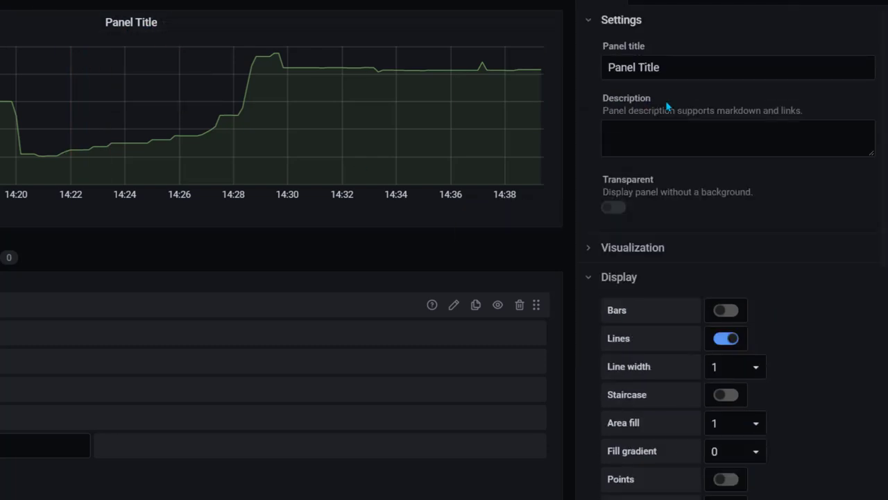
pyautogui.tripleClick(639, 75)
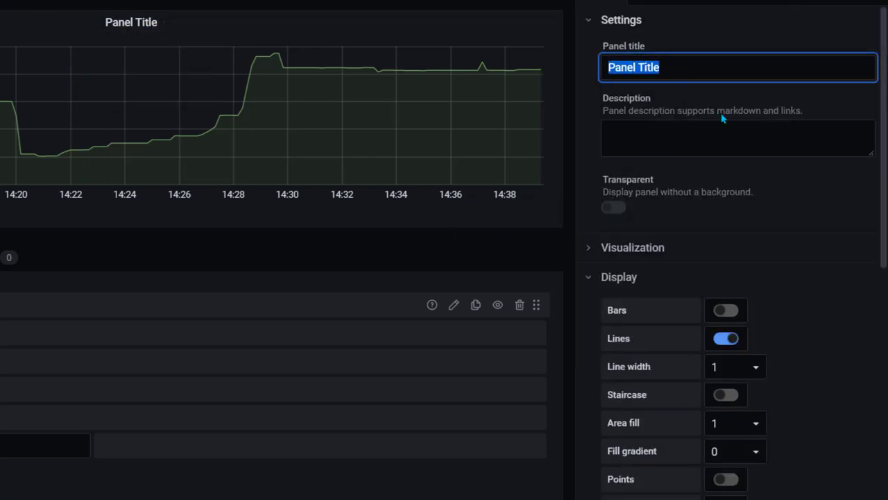
pyautogui.write('Memory Utilization')
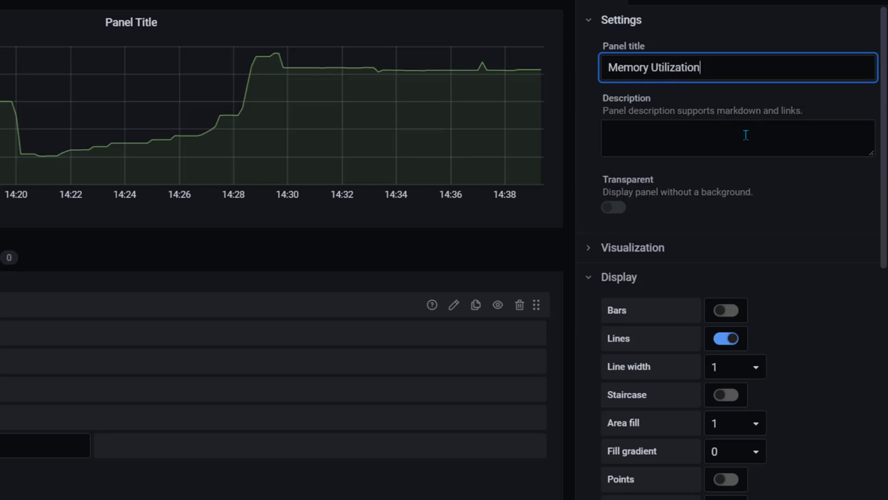
pyautogui.click(746, 134)
pyautogui.click(802, 200)
# Try an area fill of 0 on the Memory Utilization graph and set it back to 1
pyautogui.scroll(-5, 798, 212)
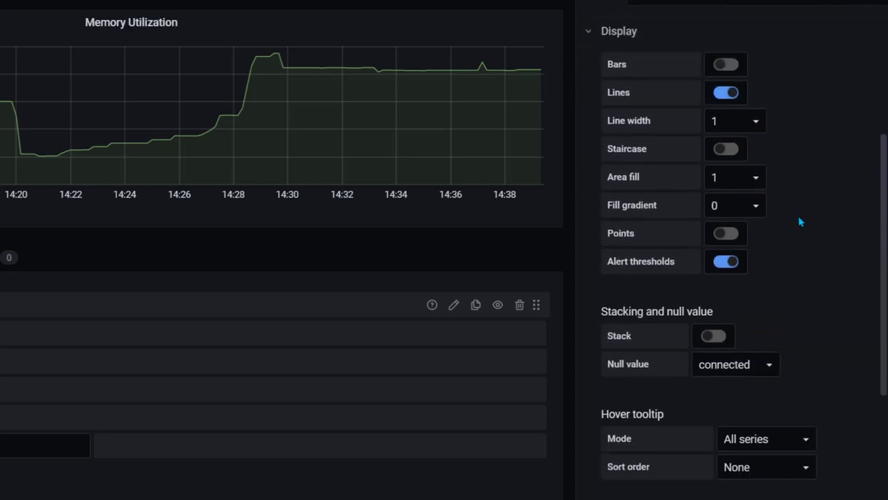
pyautogui.click(737, 175)
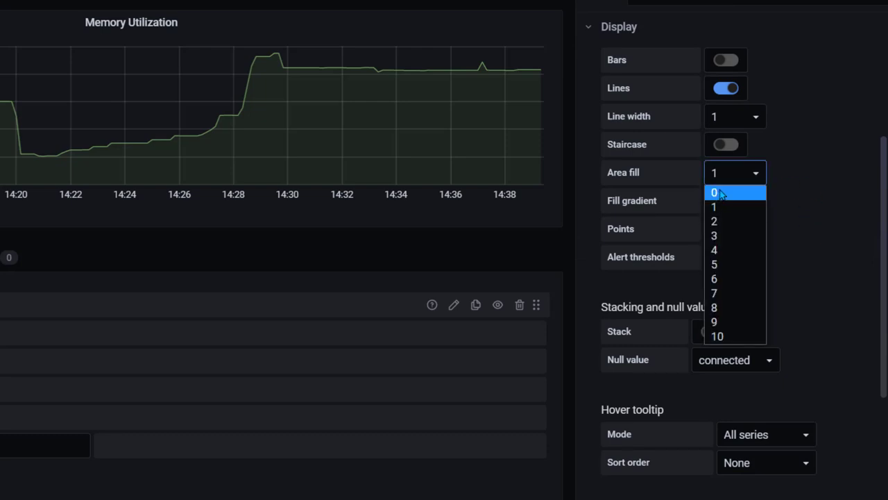
pyautogui.click(720, 195)
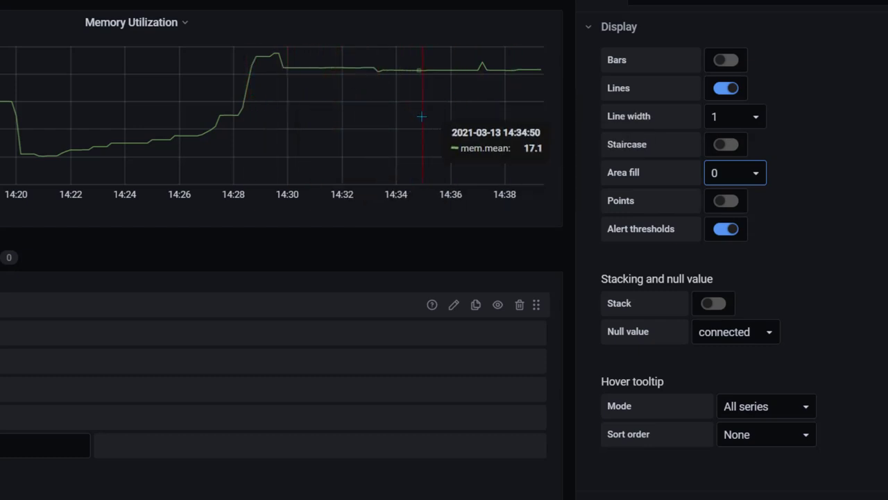
pyautogui.click(756, 174)
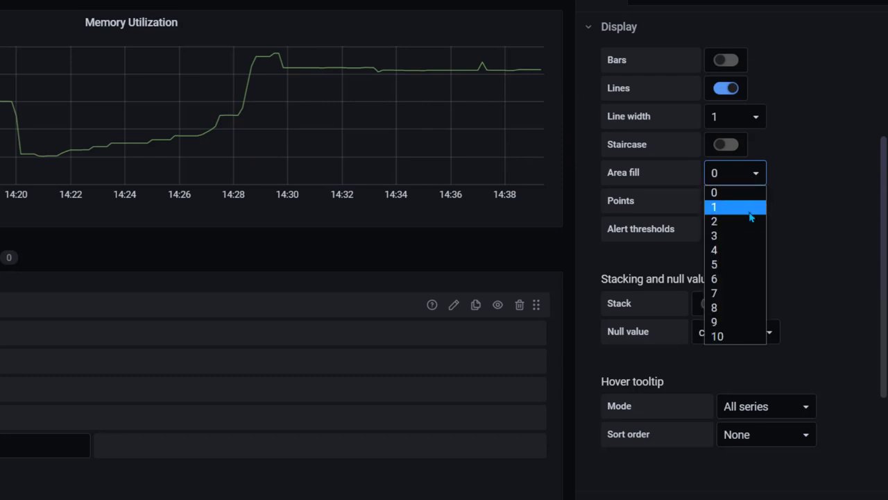
pyautogui.click(736, 208)
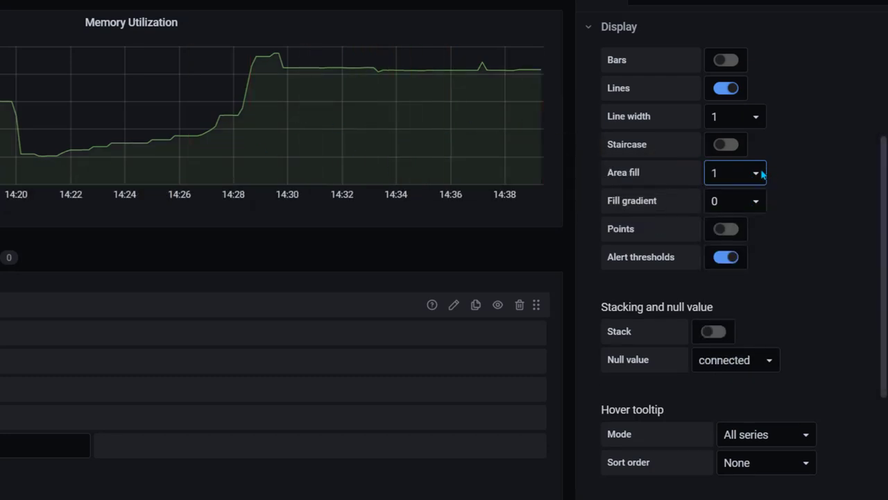
# Try area fills of 3 and 10 on the Memory Utilization graph and set it finally to 2
pyautogui.click(762, 174)
pyautogui.click(750, 236)
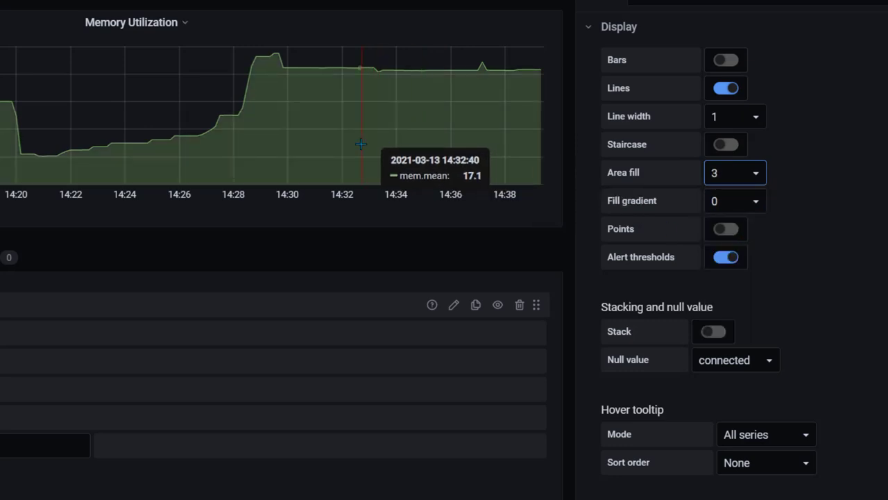
pyautogui.click(742, 177)
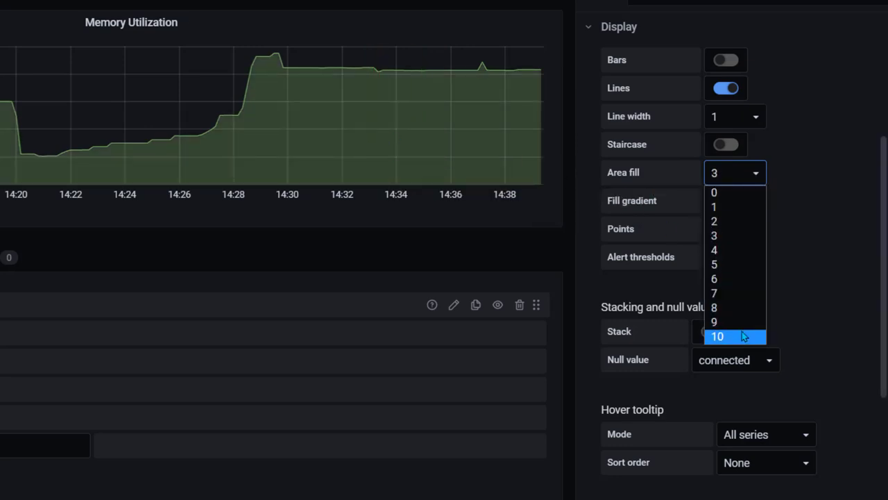
pyautogui.click(743, 337)
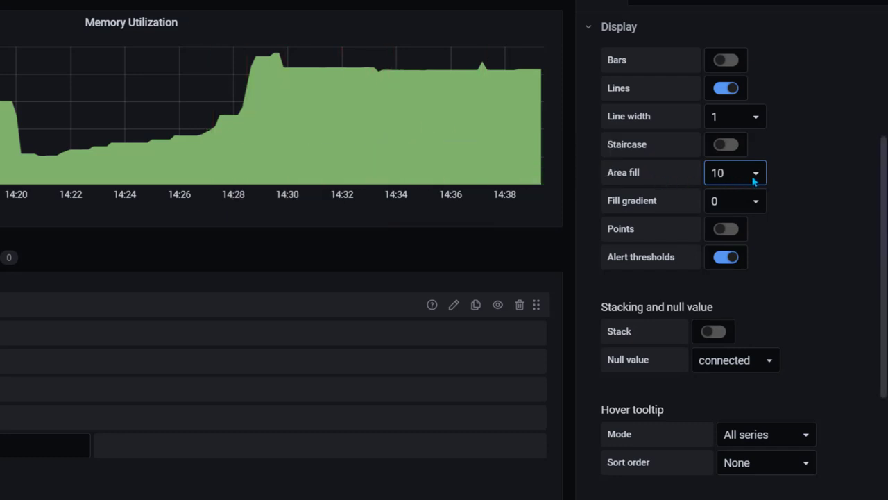
pyautogui.click(755, 179)
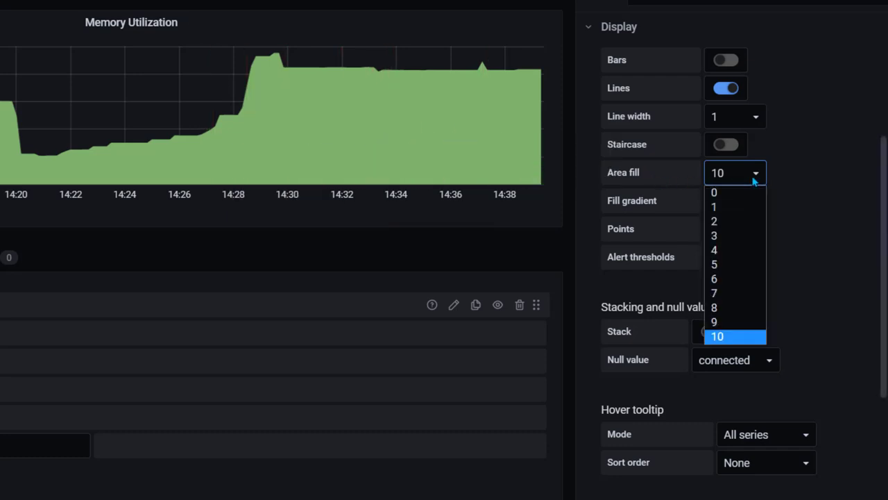
pyautogui.click(740, 221)
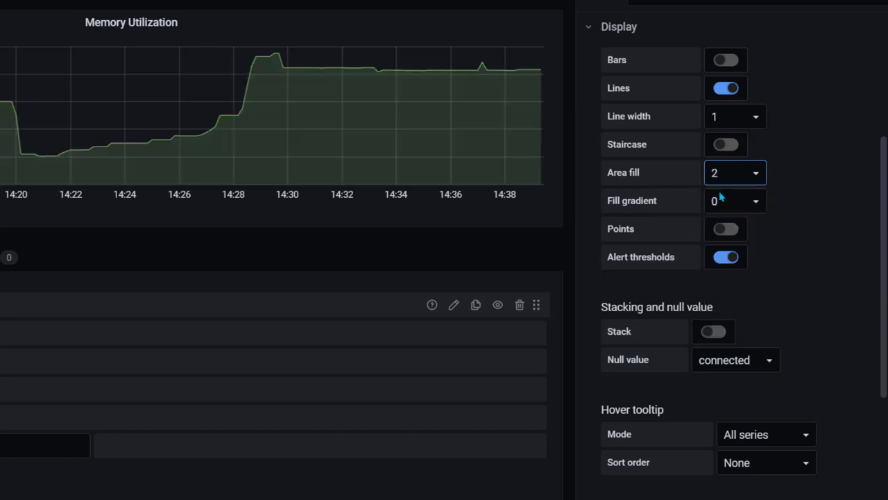
pyautogui.click(817, 207)
# Set the Memory Utilization graph's line width to 5 and turn on the display of points
pyautogui.click(756, 123)
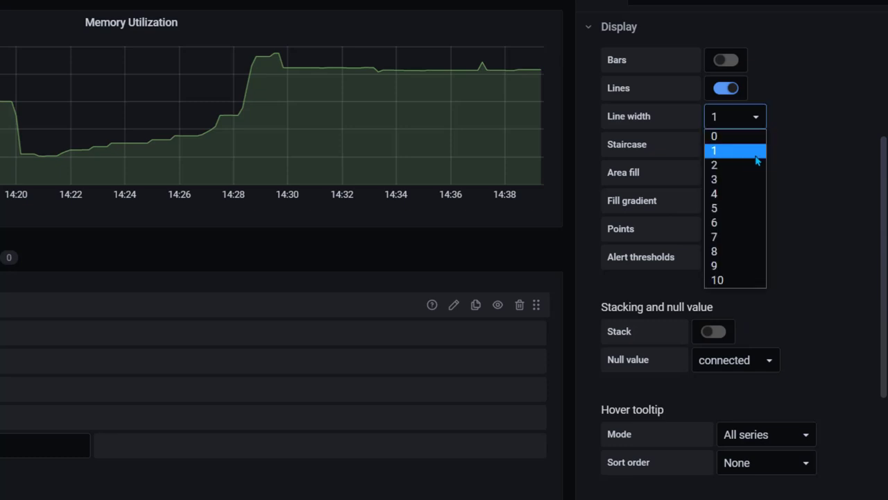
pyautogui.click(738, 208)
pyautogui.click(817, 205)
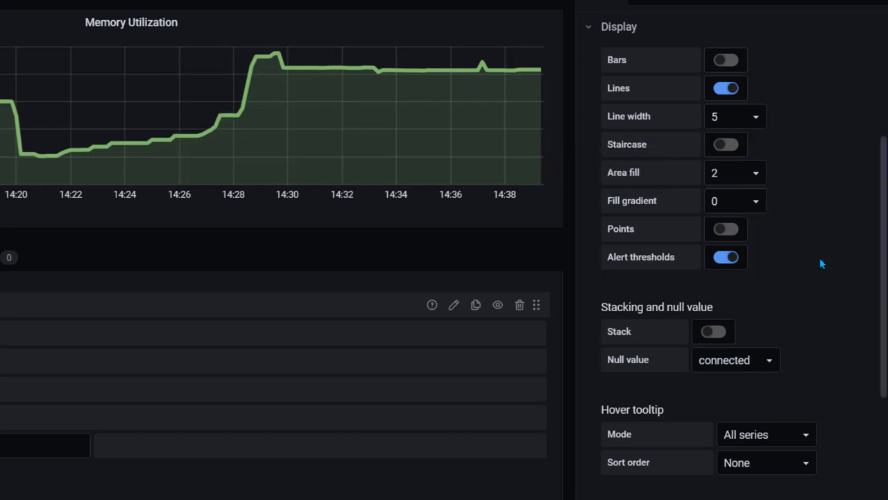
pyautogui.click(735, 236)
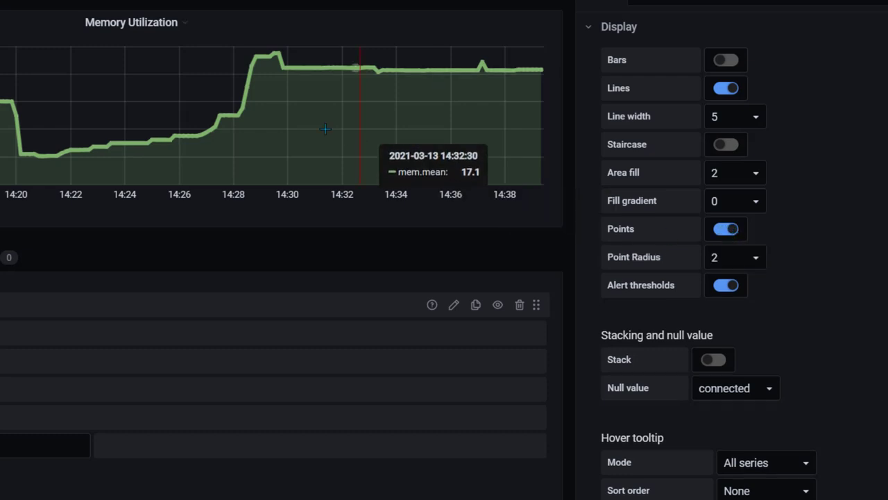
# Set the Memory Utilization graph's line width to 1 and turn off the display of points
pyautogui.click(756, 120)
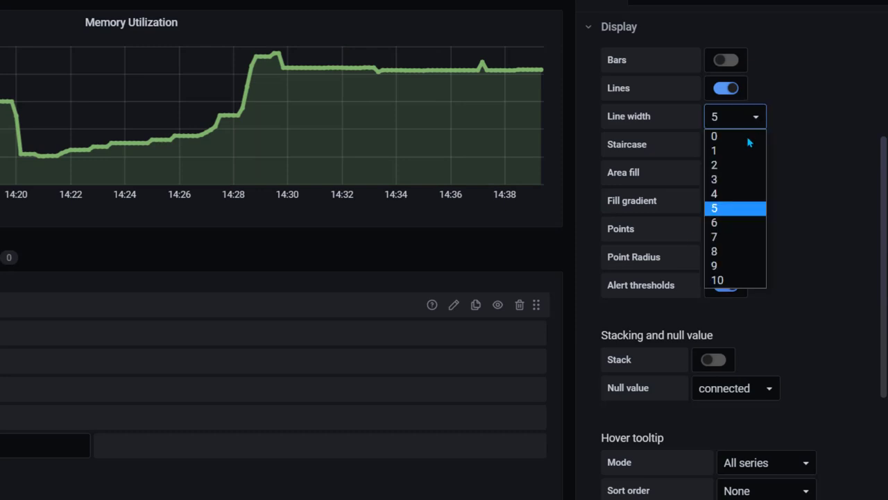
pyautogui.click(740, 150)
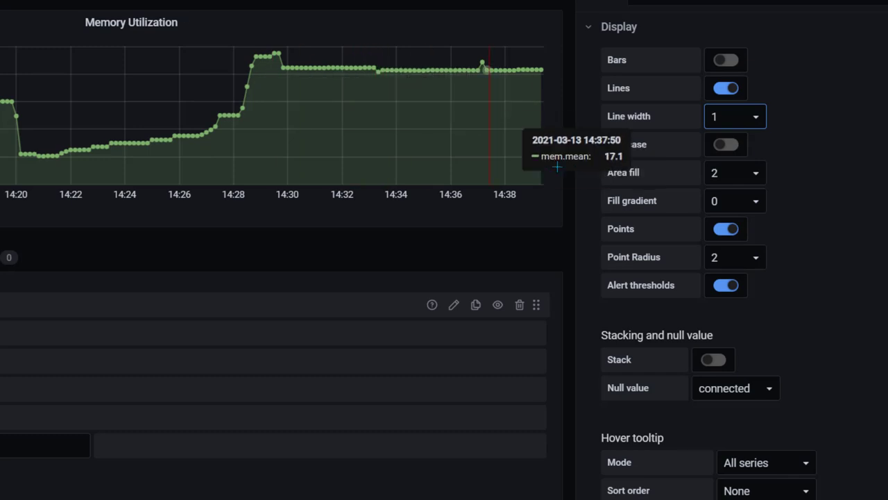
pyautogui.click(722, 230)
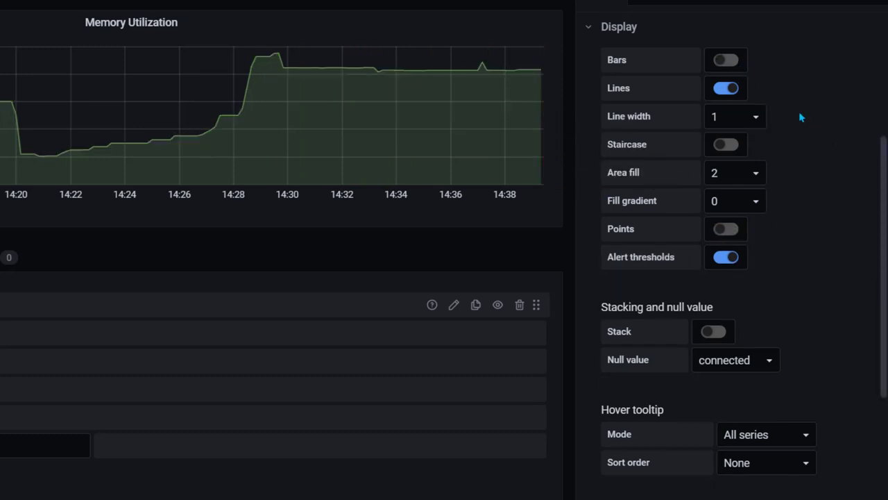
# Set the Memory Utilization graph's line width to 5 and apply the panel changes to the dashboard
pyautogui.click(756, 114)
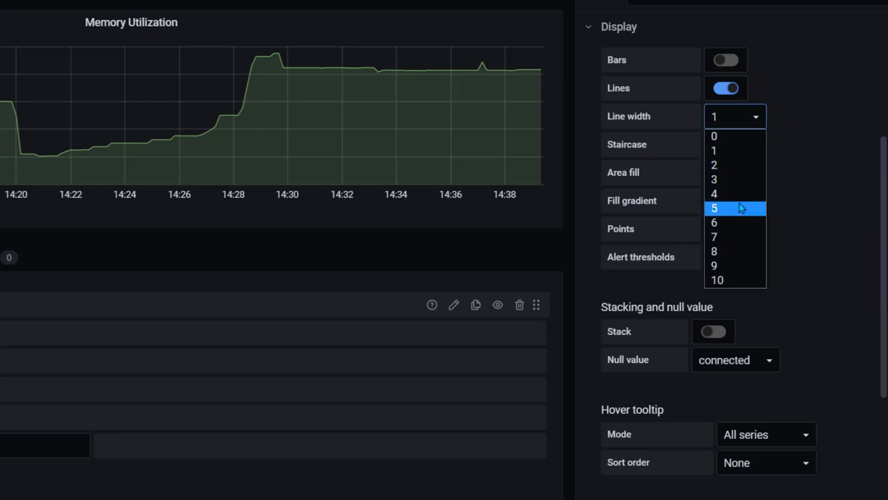
pyautogui.click(737, 207)
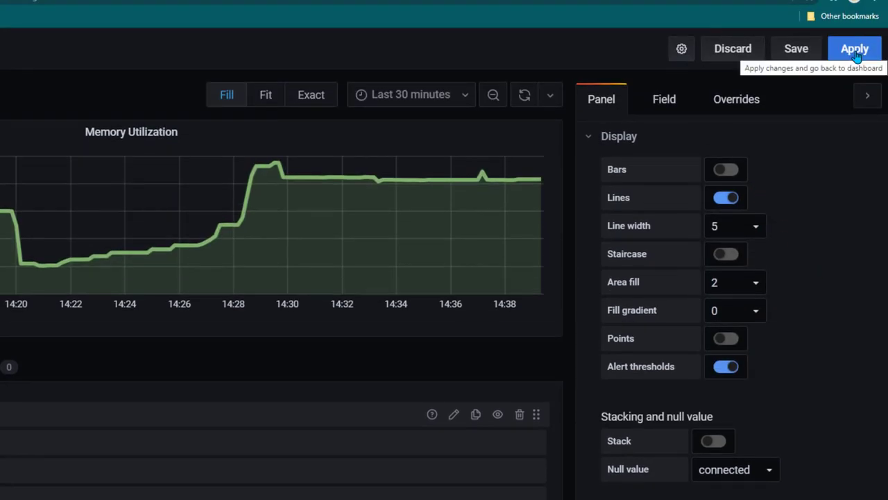
pyautogui.click(855, 50)
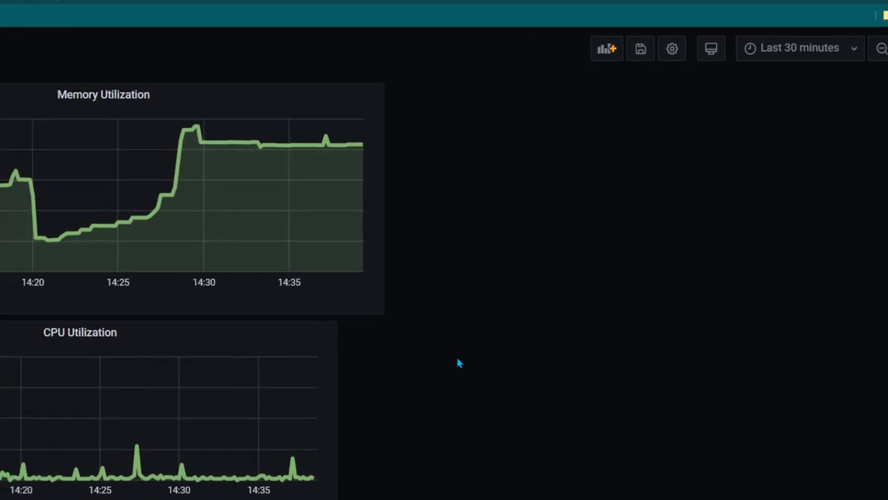
# Place the Memory Utilization panel to the right of the CPU Utilization panel and resize the CPU panel to the same height
pyautogui.moveTo(386, 97); pyautogui.dragTo(887, 112)
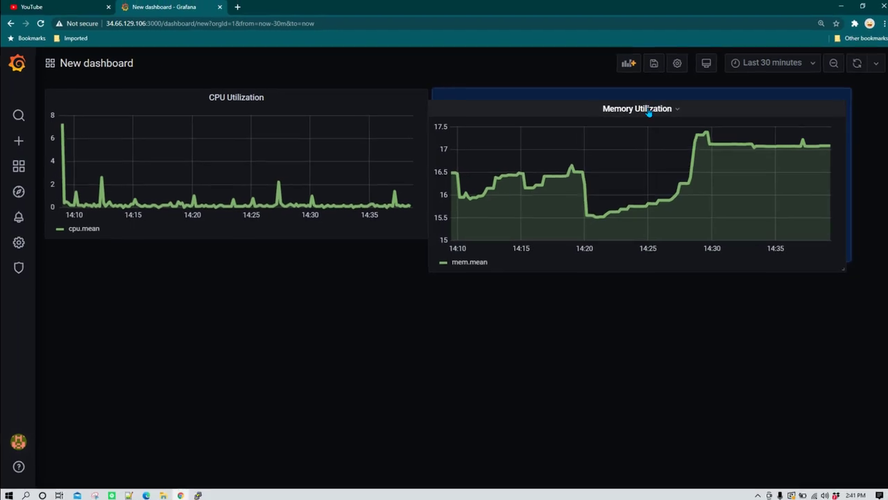
pyautogui.moveTo(649, 113); pyautogui.dragTo(629, 111)
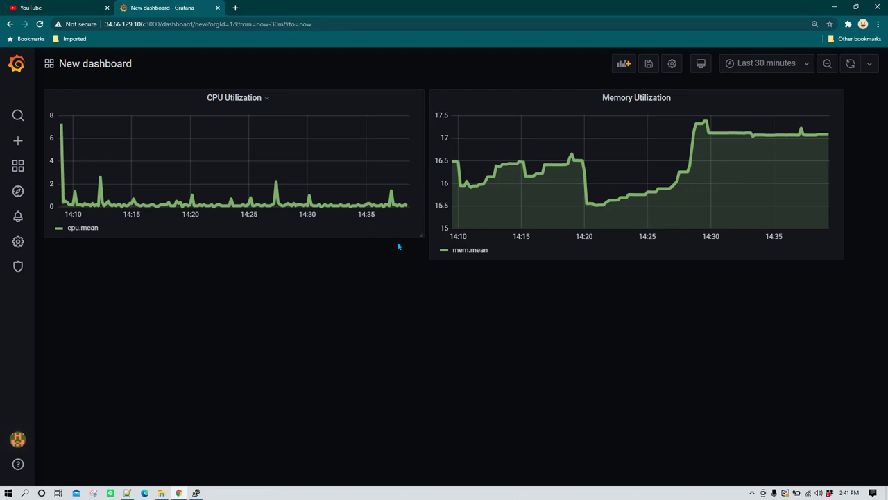
pyautogui.moveTo(419, 235); pyautogui.dragTo(420, 260)
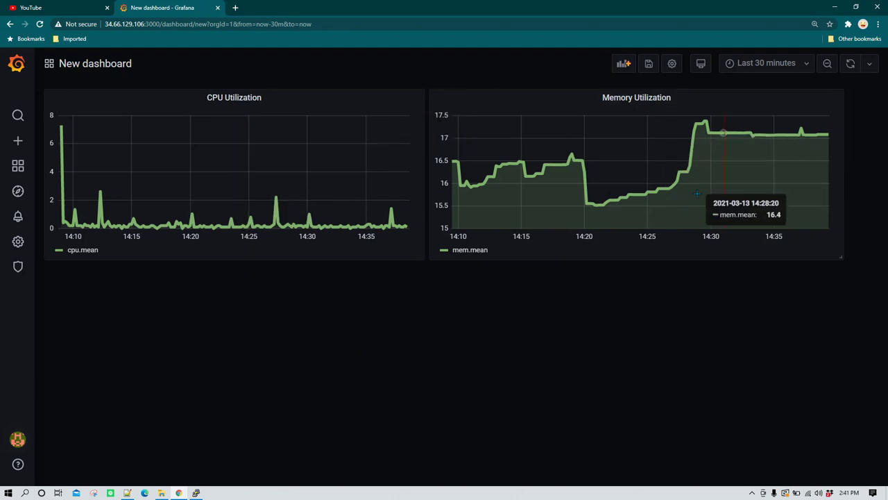
# Set the dashboard time range to Last 15 minutes and add a new panel
pyautogui.click(799, 65)
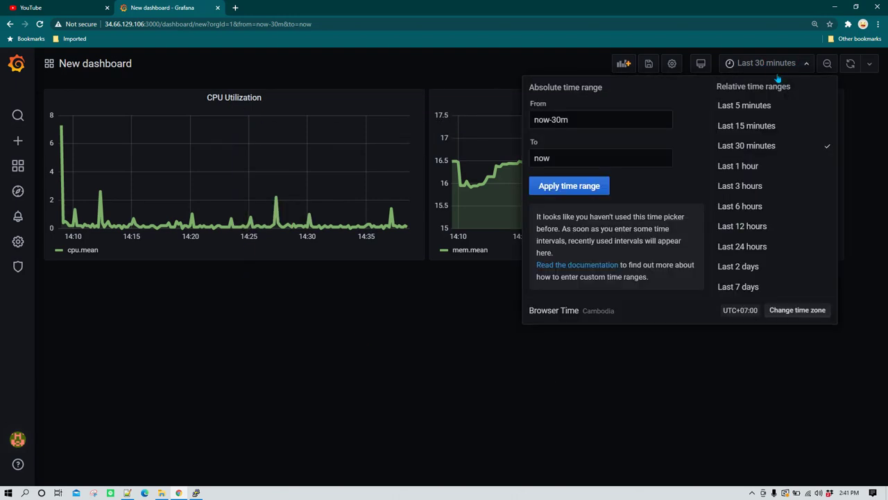
pyautogui.click(772, 127)
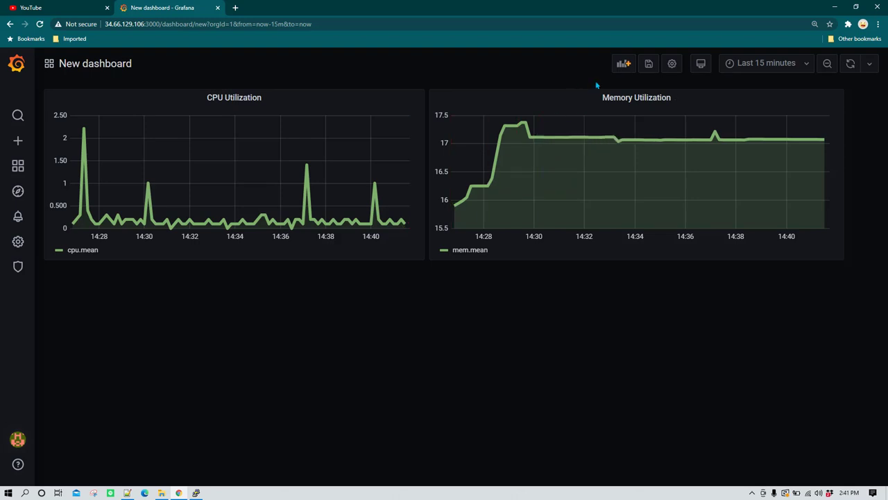
pyautogui.click(622, 65)
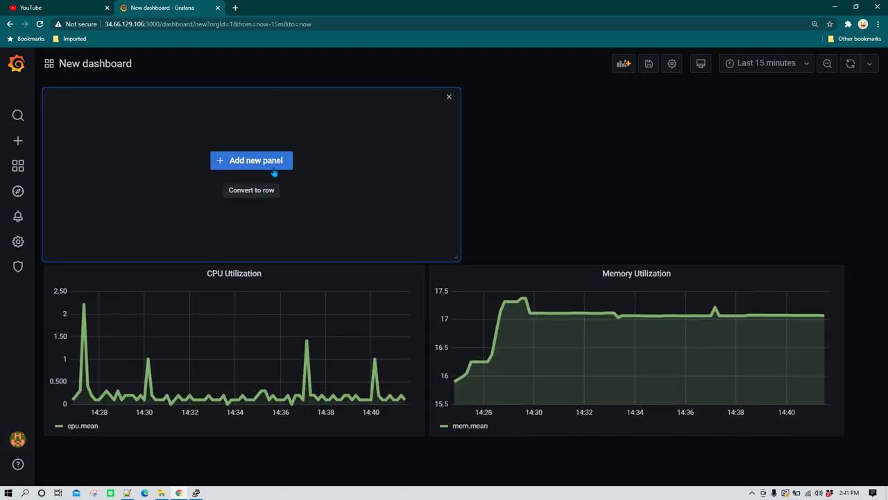
pyautogui.click(280, 170)
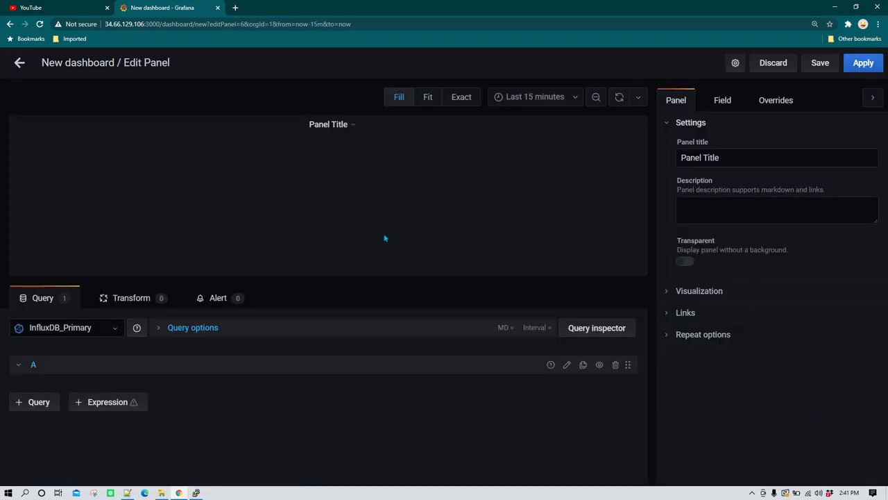
# Change the new panel's visualization from Graph to Stat
pyautogui.scroll(-1, 397, 358)
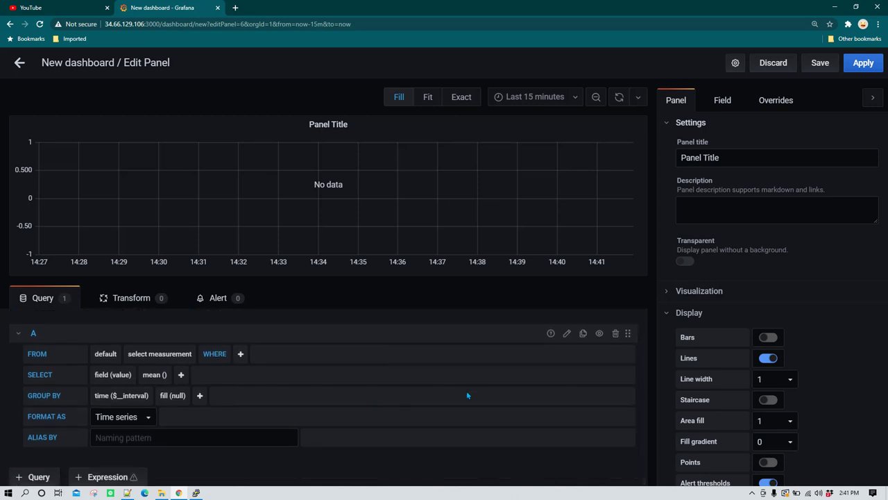
pyautogui.scroll(1, 464, 385)
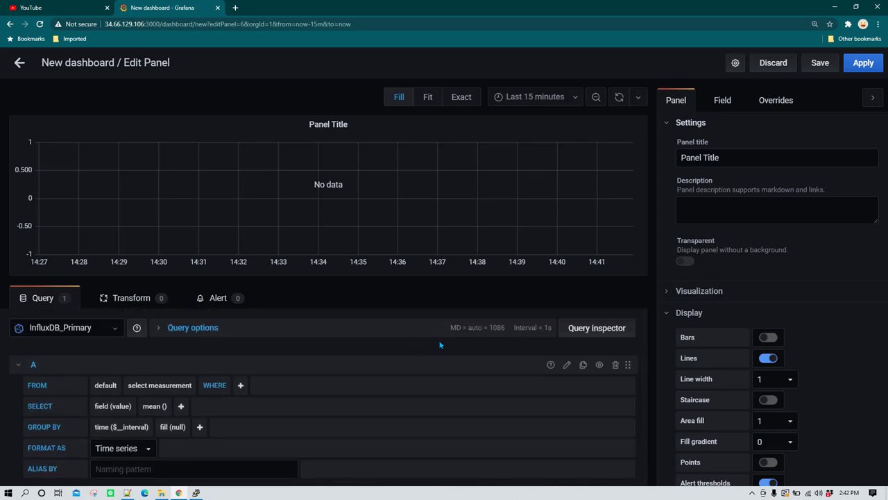
pyautogui.scroll(-4, 859, 303)
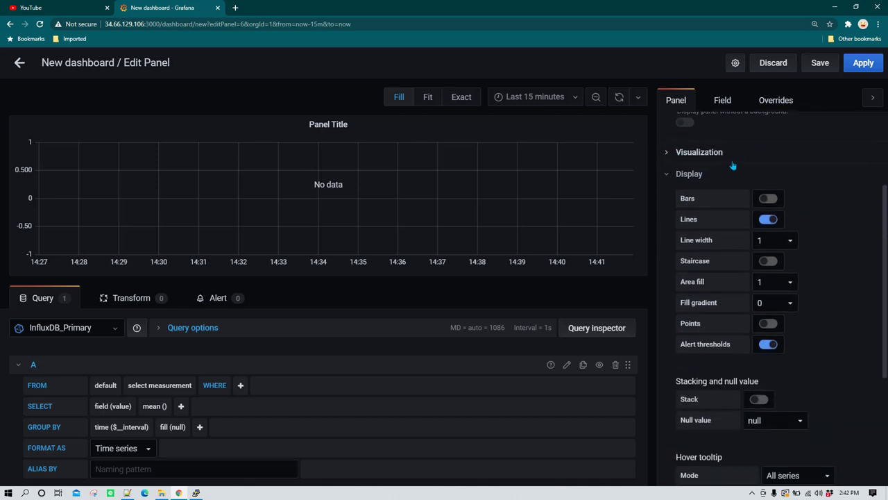
pyautogui.scroll(3, 724, 244)
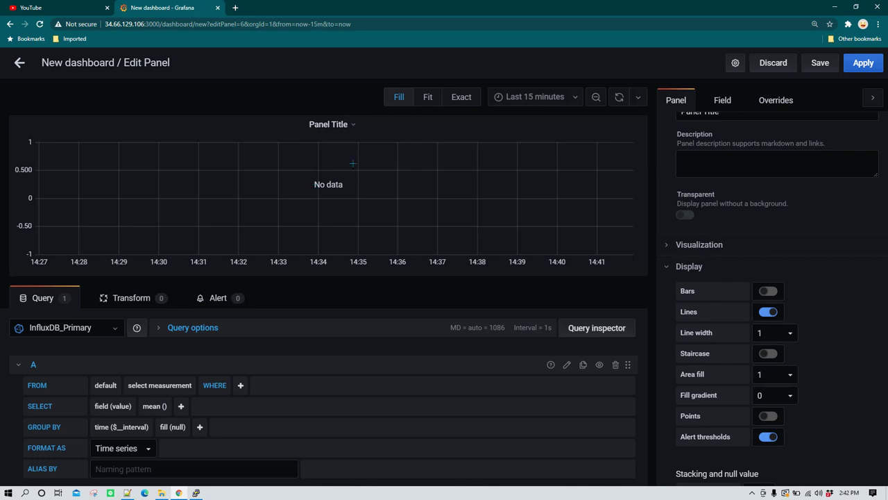
pyautogui.scroll(1, 775, 165)
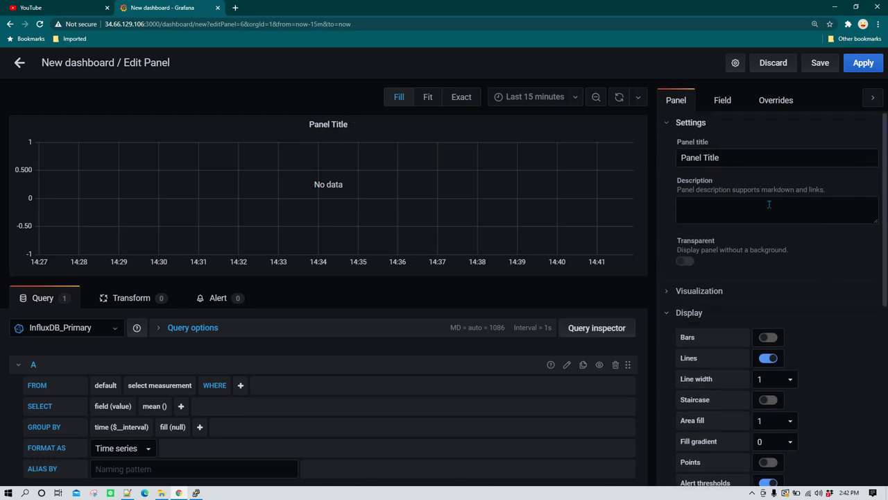
pyautogui.scroll(-2, 748, 238)
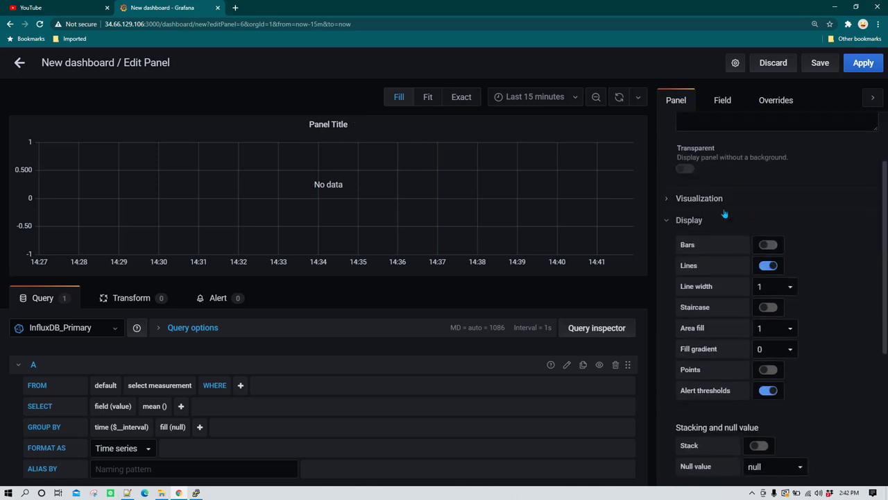
pyautogui.click(667, 201)
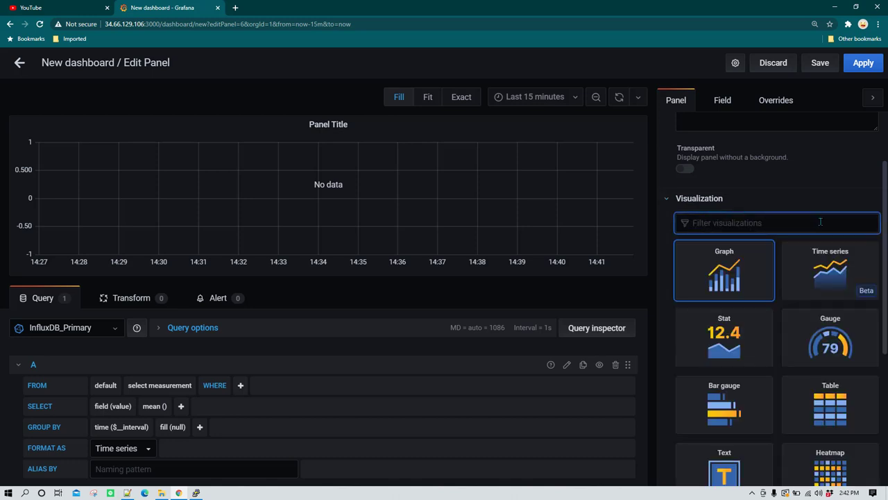
pyautogui.scroll(-2, 840, 357)
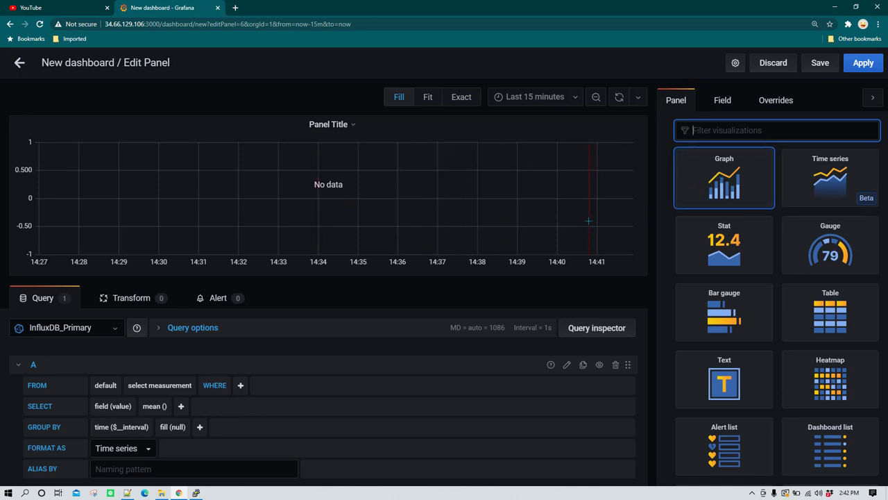
pyautogui.scroll(2, 764, 196)
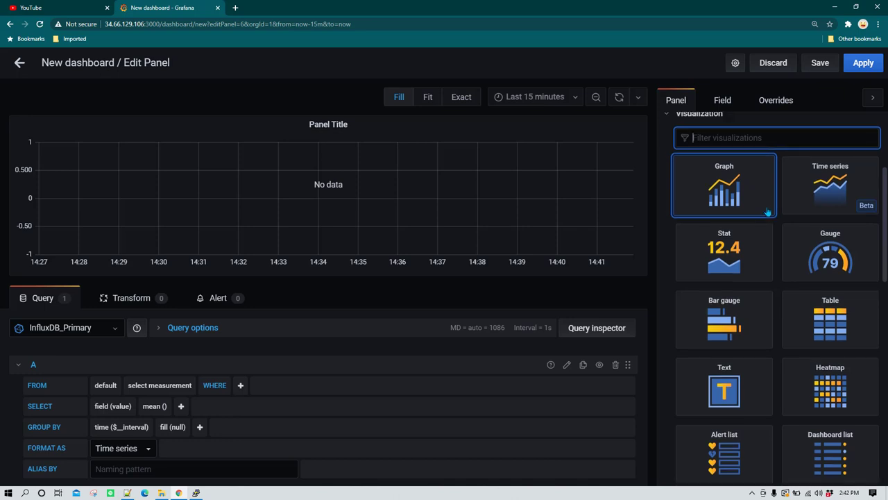
pyautogui.scroll(-1, 768, 243)
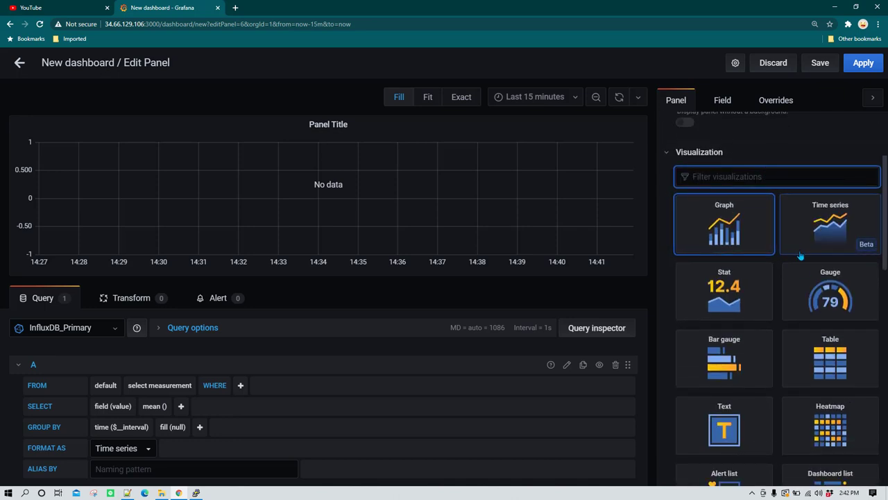
pyautogui.scroll(-1, 768, 244)
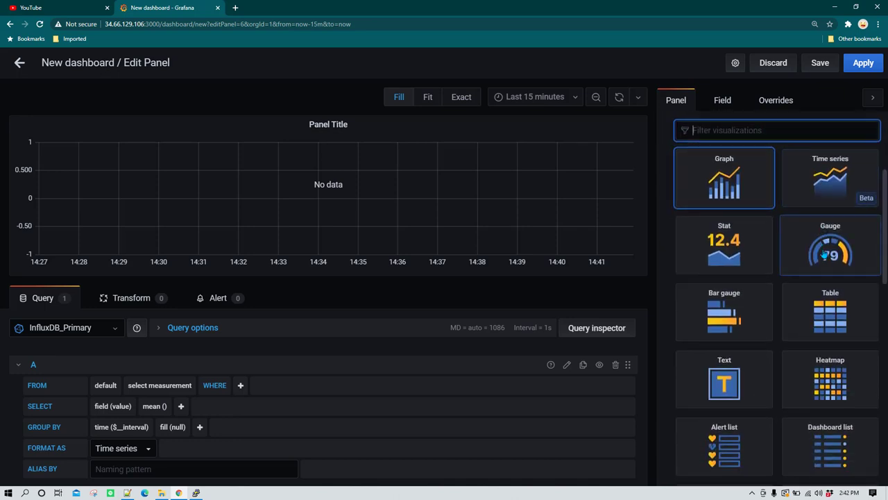
pyautogui.click(740, 250)
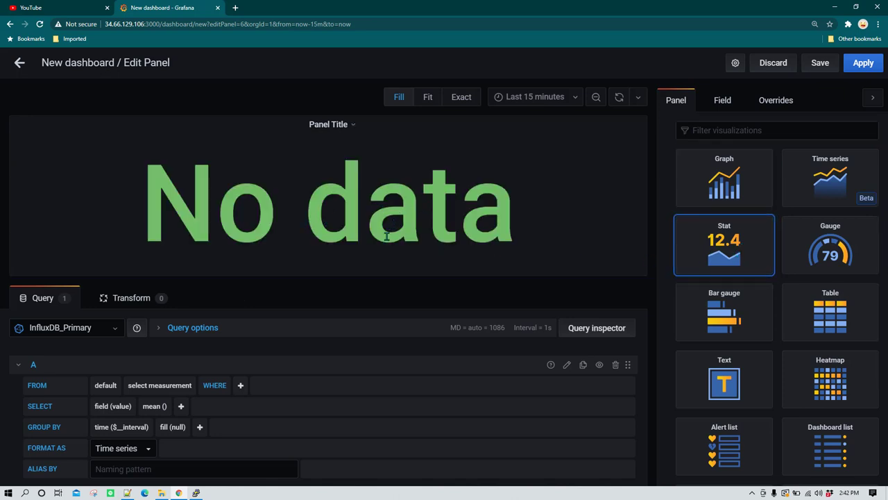
# Query the uptime field from the system measurement in query A of the Stat panel
pyautogui.scroll(-1, 272, 342)
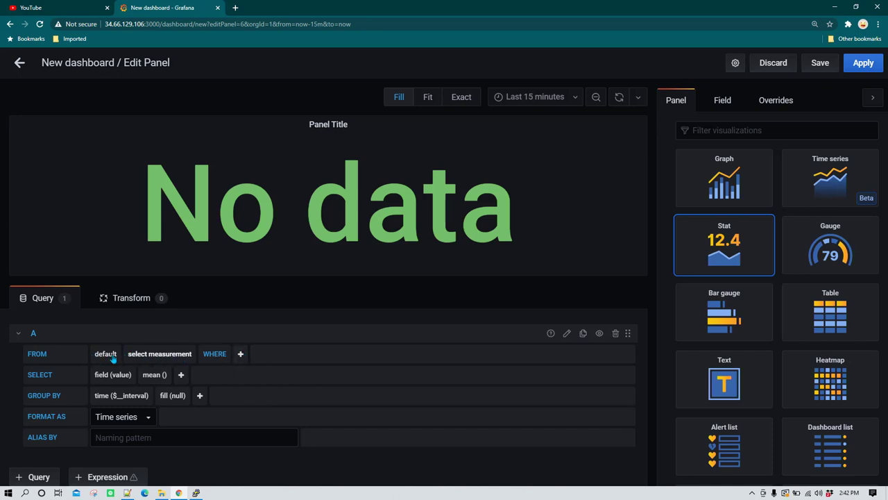
pyautogui.click(173, 354)
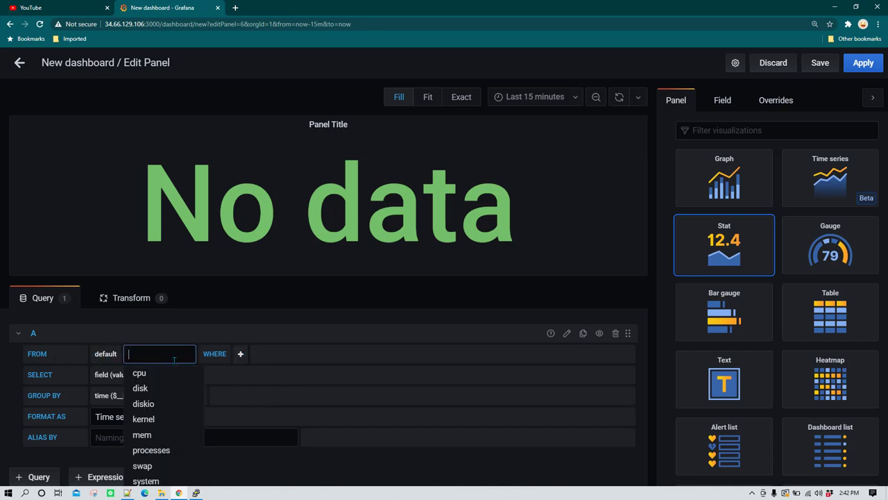
pyautogui.click(183, 477)
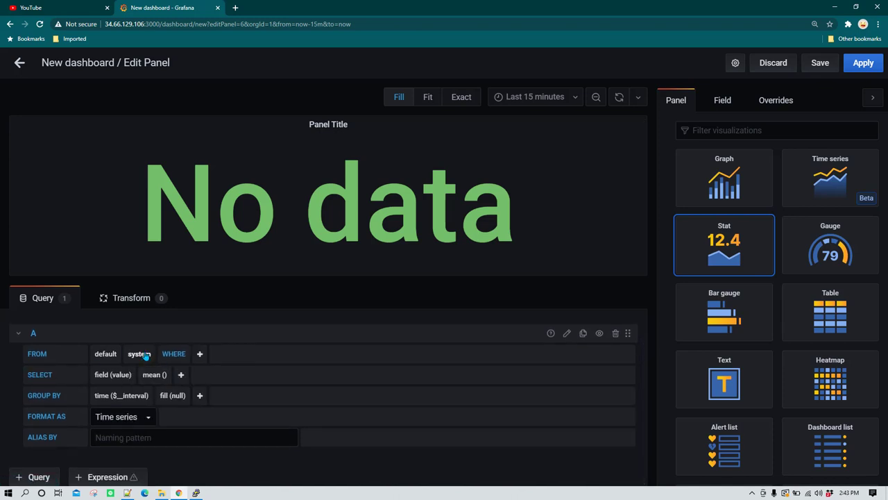
pyautogui.click(117, 375)
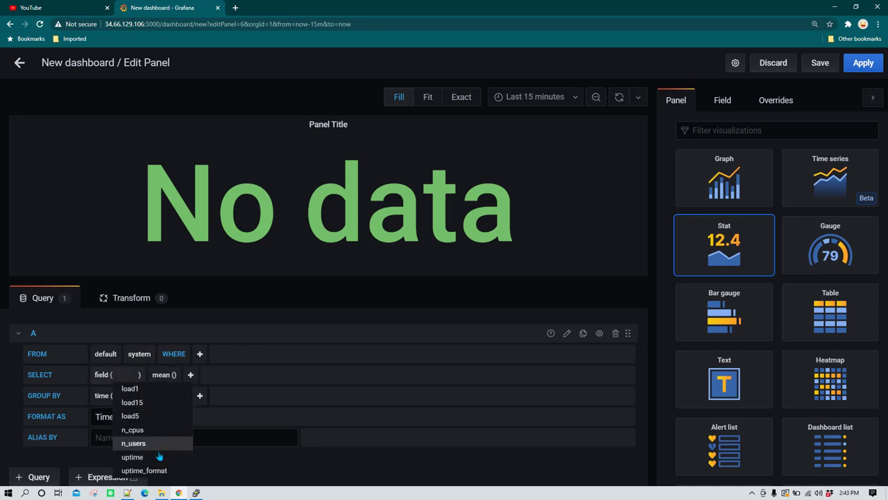
pyautogui.click(175, 457)
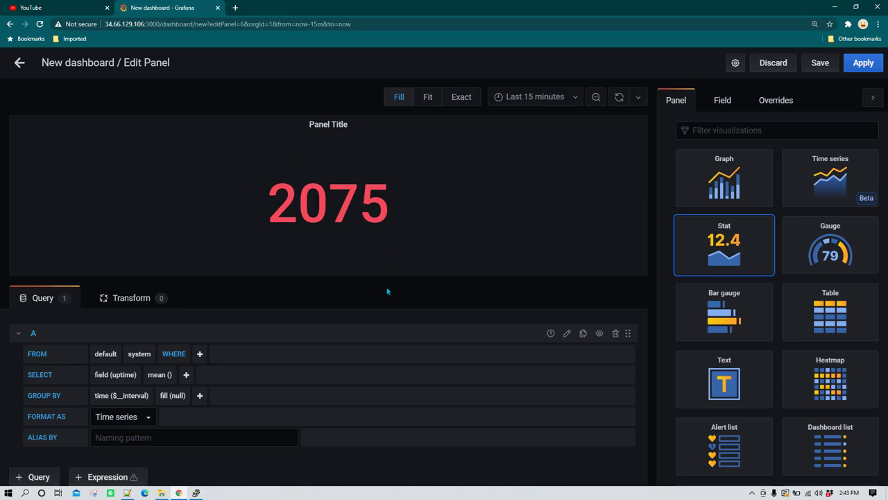
# Set the Stat panel's field unit to Time / seconds (s)
pyautogui.scroll(2, 722, 257)
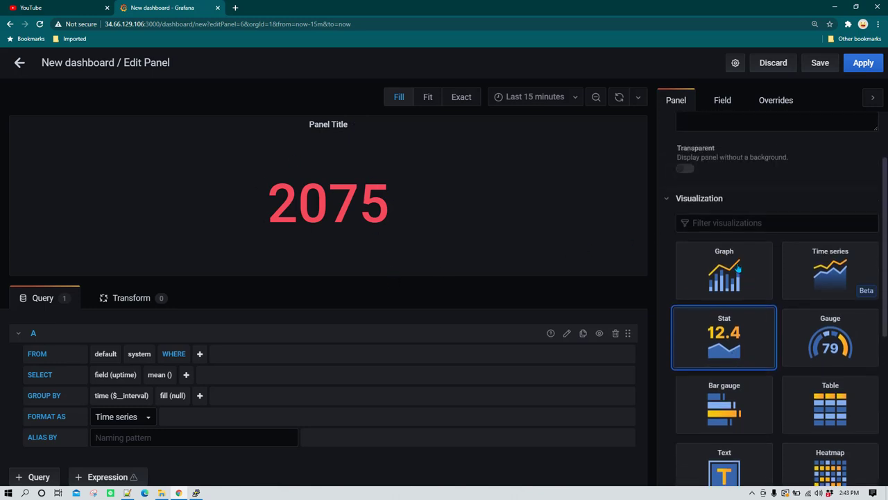
pyautogui.click(667, 201)
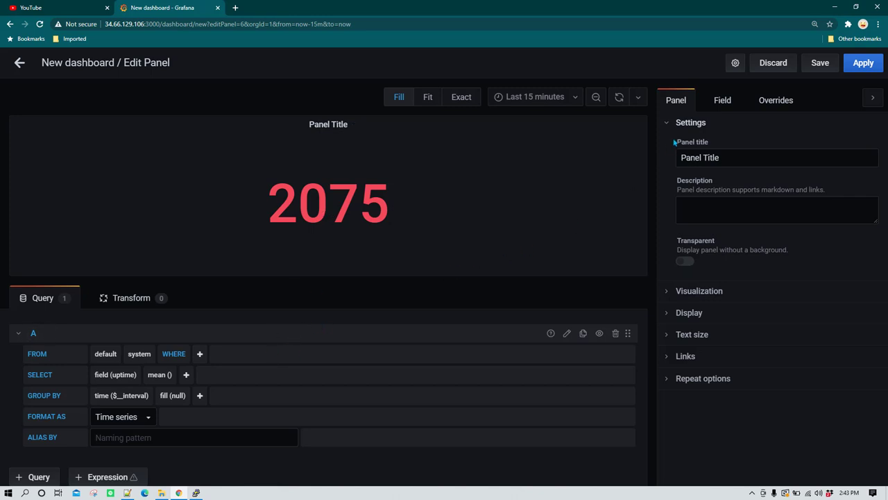
pyautogui.click(724, 100)
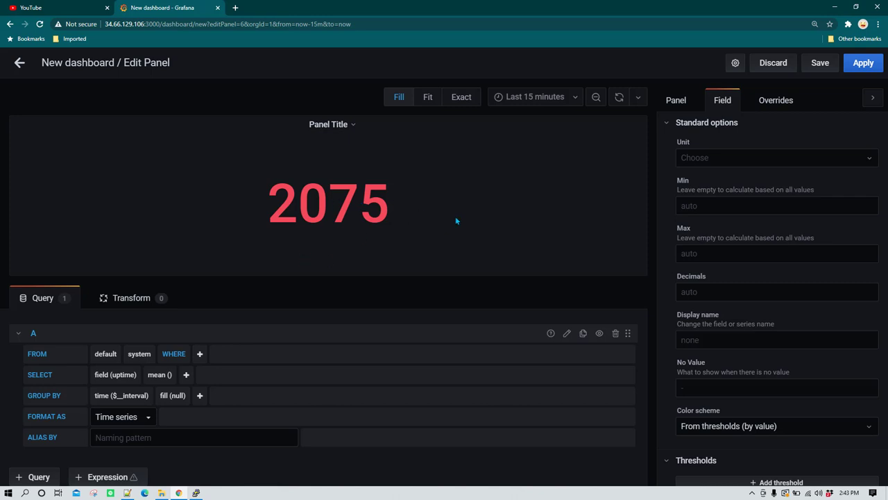
pyautogui.click(783, 160)
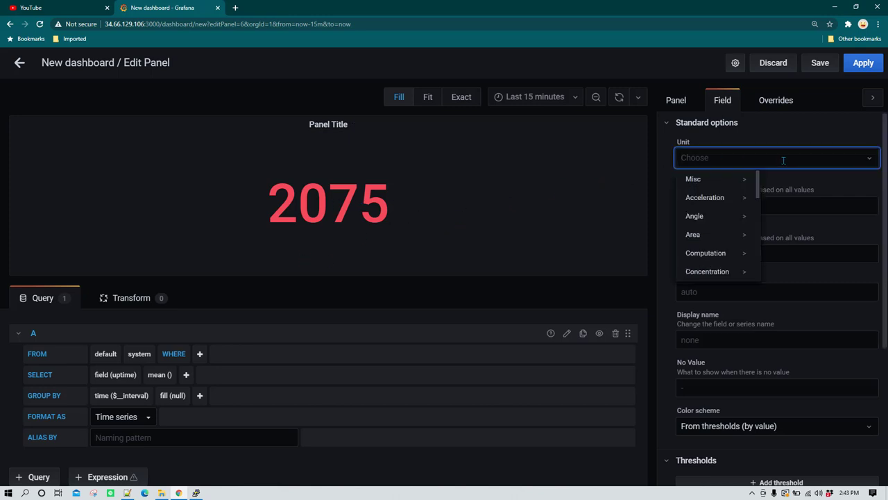
pyautogui.write('second')
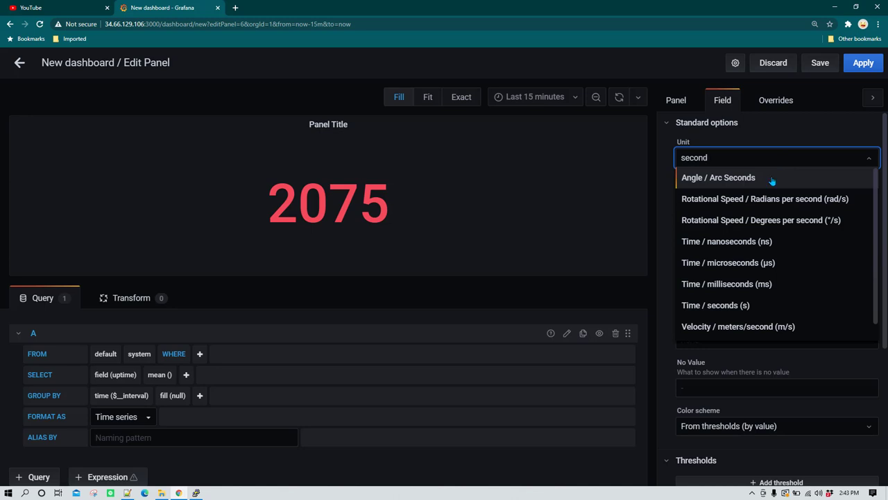
pyautogui.scroll(-1, 733, 314)
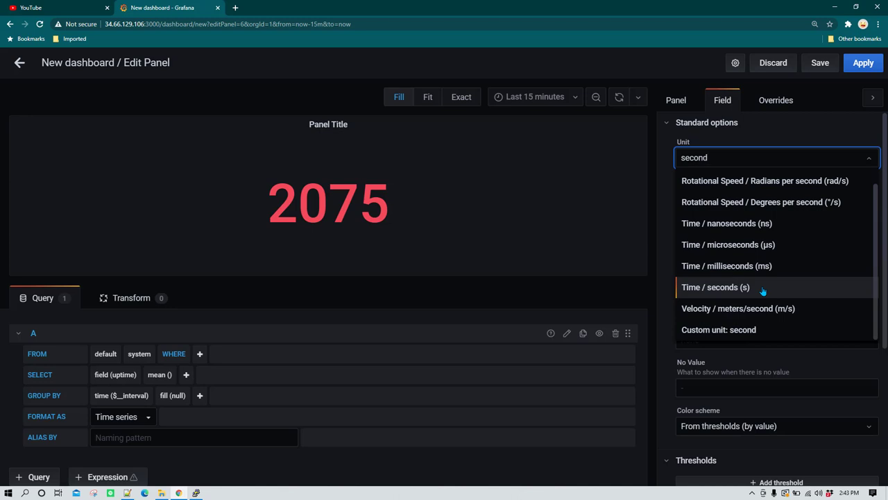
pyautogui.click(763, 291)
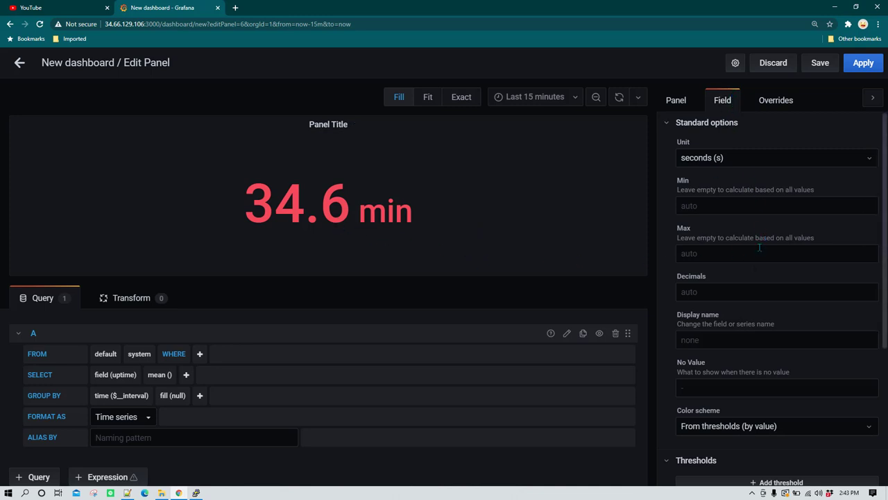
# Set the Stat panel's decimals to 0
pyautogui.scroll(-1, 760, 247)
pyautogui.click(705, 247)
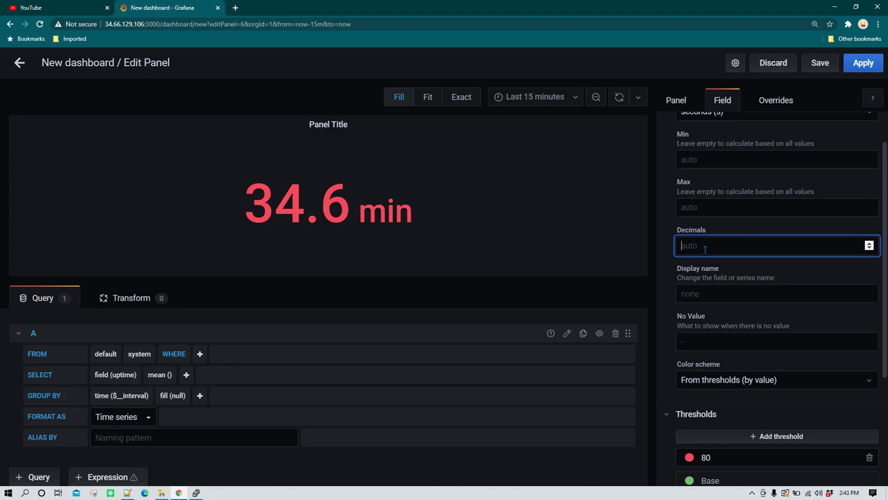
pyautogui.write('0')
pyautogui.click(354, 225)
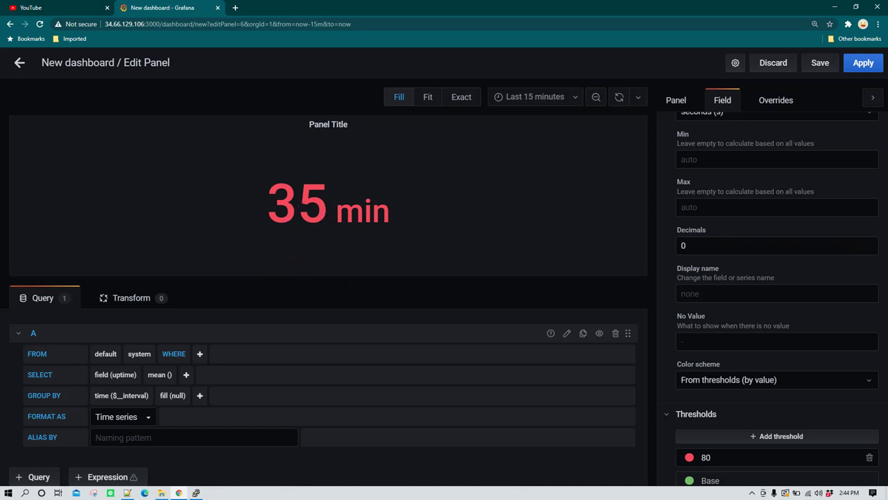
# Switch to PuTTY, duplicate the server session and close the original session window
pyautogui.click(196, 493)
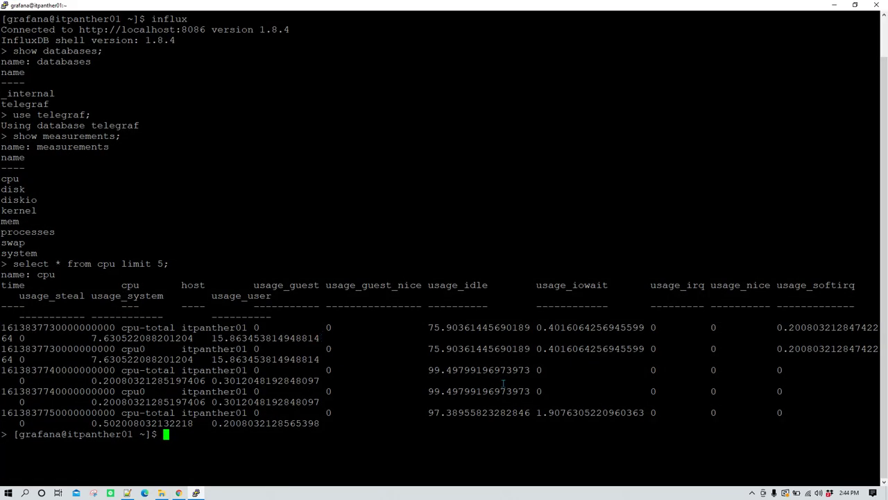
pyautogui.rightClick(265, 2)
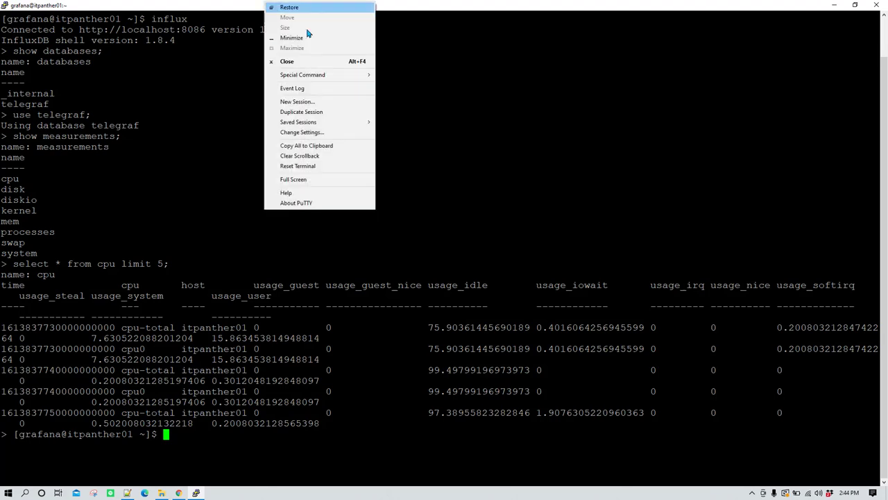
pyautogui.click(309, 113)
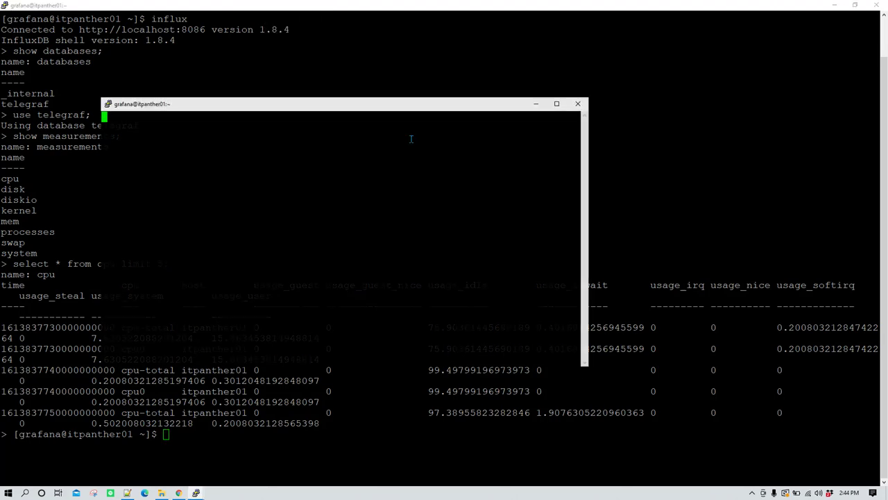
pyautogui.click(876, 6)
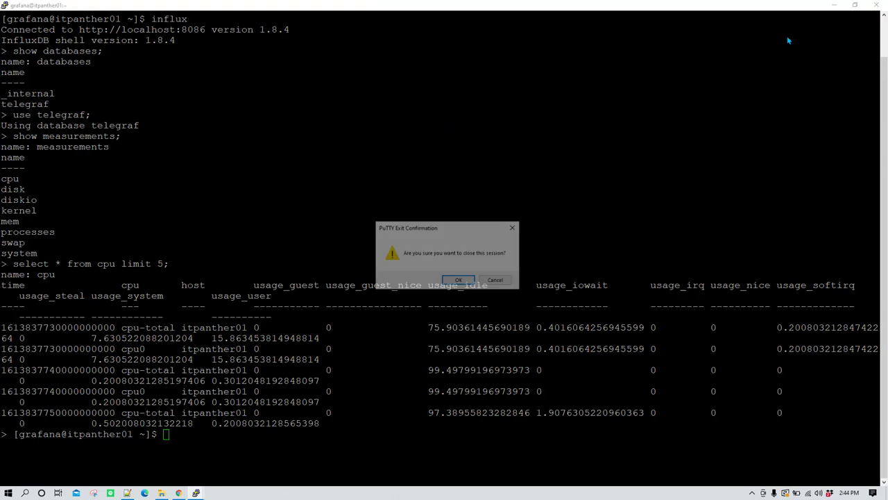
pyautogui.click(460, 281)
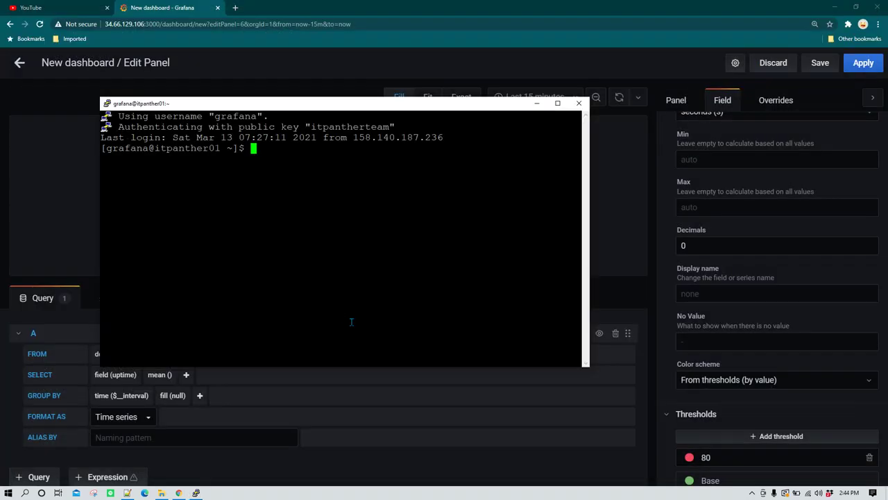
# Maximize and clear the new terminal, run uptime to check the server's uptime, and return to Grafana
pyautogui.click(557, 103)
pyautogui.write('clear')
pyautogui.press('Return')
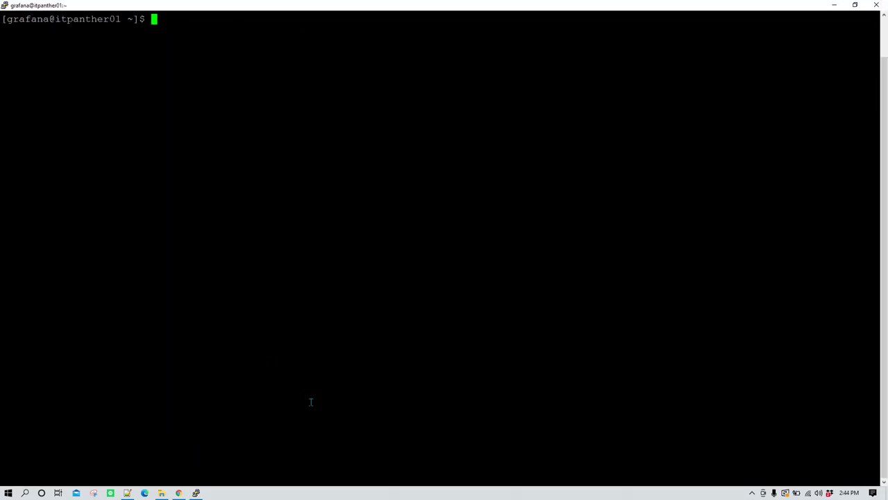
pyautogui.write('uptime')
pyautogui.press('Return')
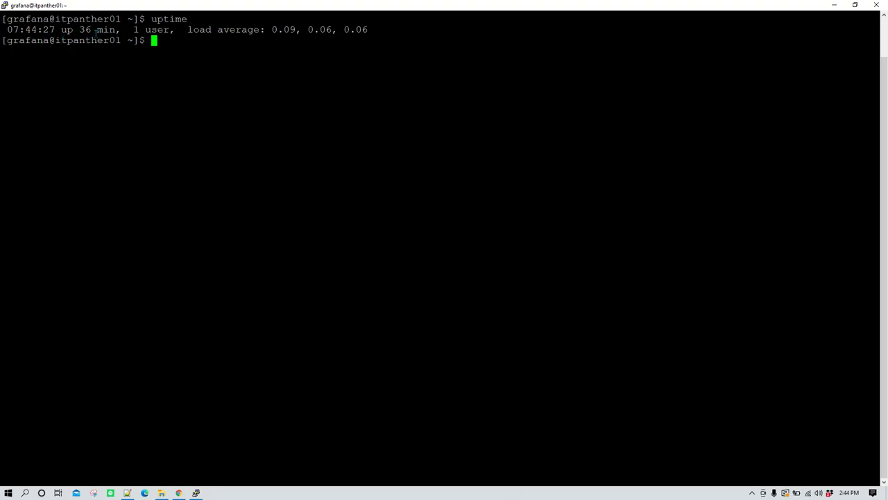
pyautogui.click(833, 5)
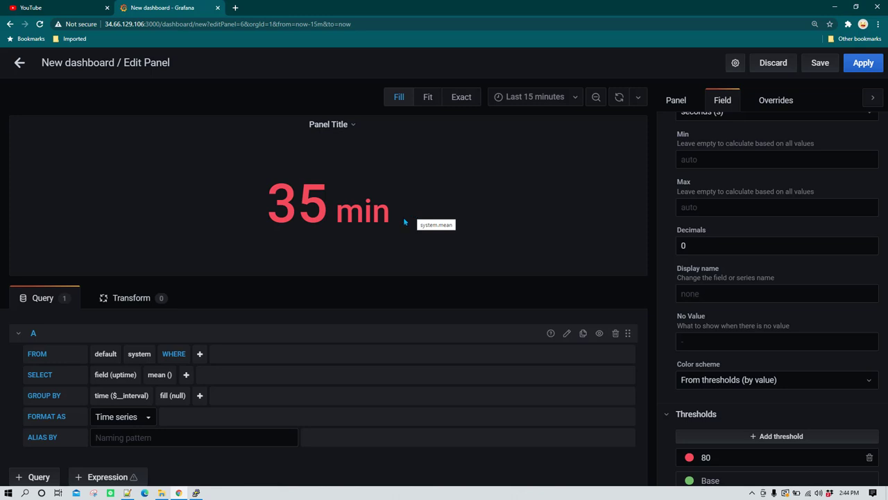
# Title the Stat panel "Server Uptime" and apply it to the dashboard
pyautogui.scroll(1, 764, 208)
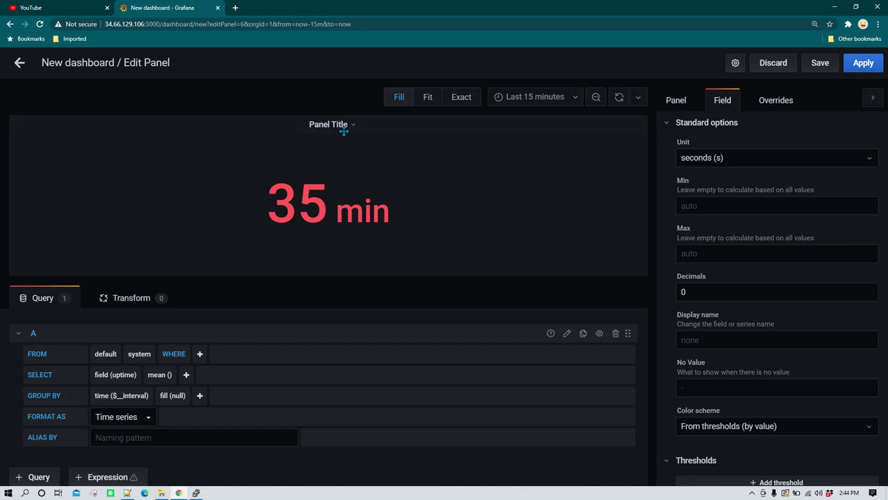
pyautogui.click(677, 101)
pyautogui.tripleClick(730, 154)
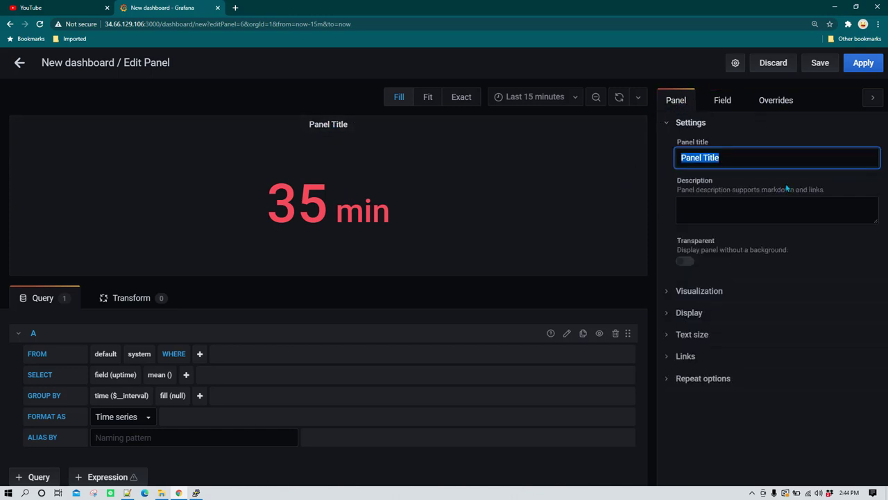
pyautogui.write('Server Uptime')
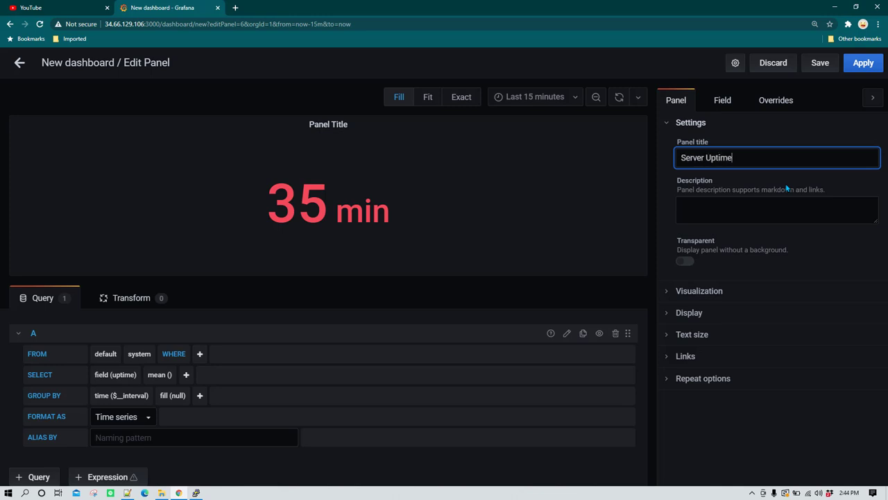
pyautogui.click(662, 196)
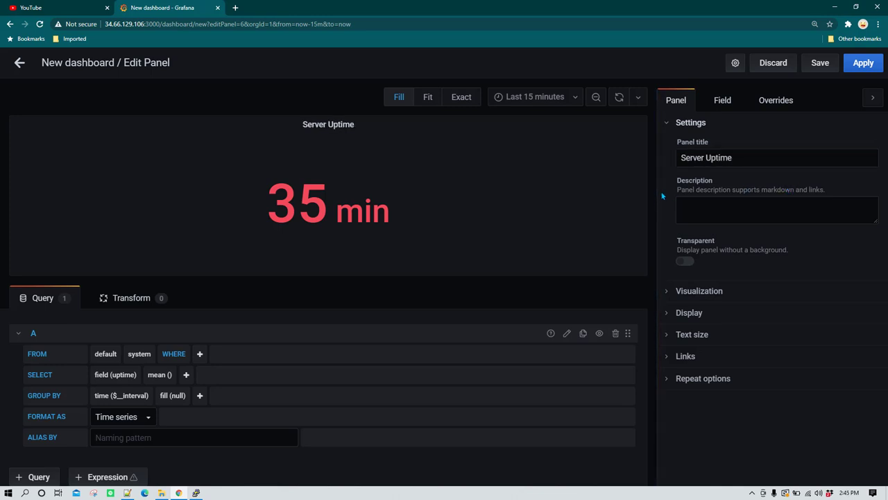
pyautogui.click(860, 64)
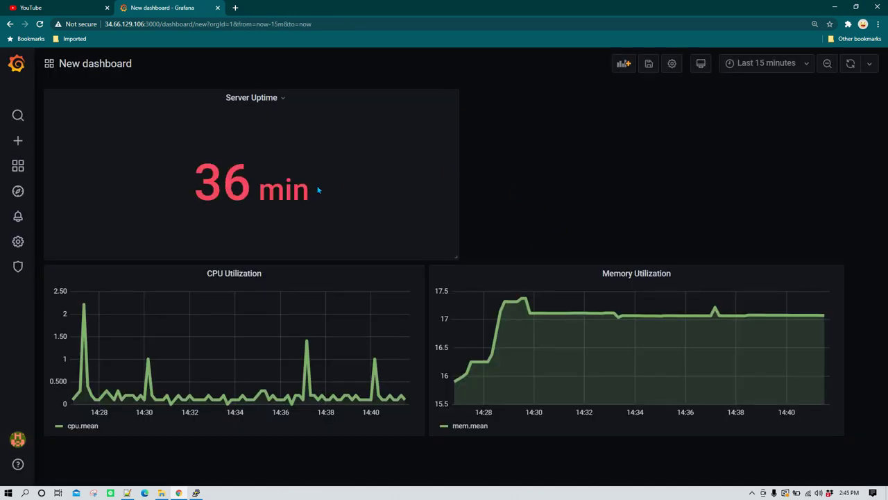
# Shrink the Server Uptime panel to a small tile and place the Memory Utilization panel directly below CPU Utilization
pyautogui.moveTo(452, 256); pyautogui.dragTo(124, 152)
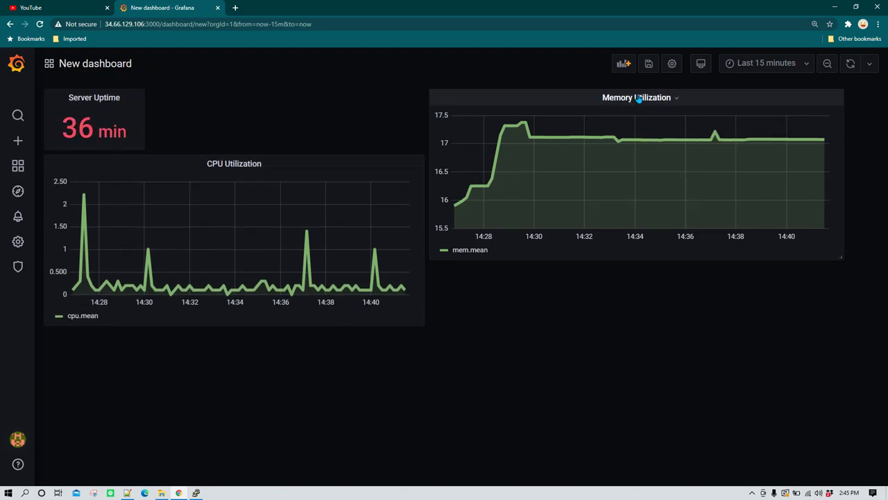
pyautogui.moveTo(639, 99); pyautogui.dragTo(635, 161)
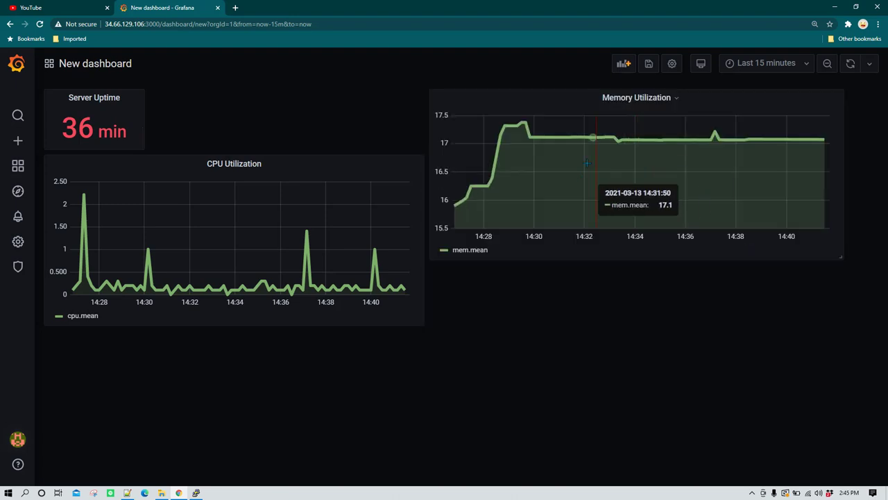
pyautogui.moveTo(603, 101); pyautogui.dragTo(612, 214)
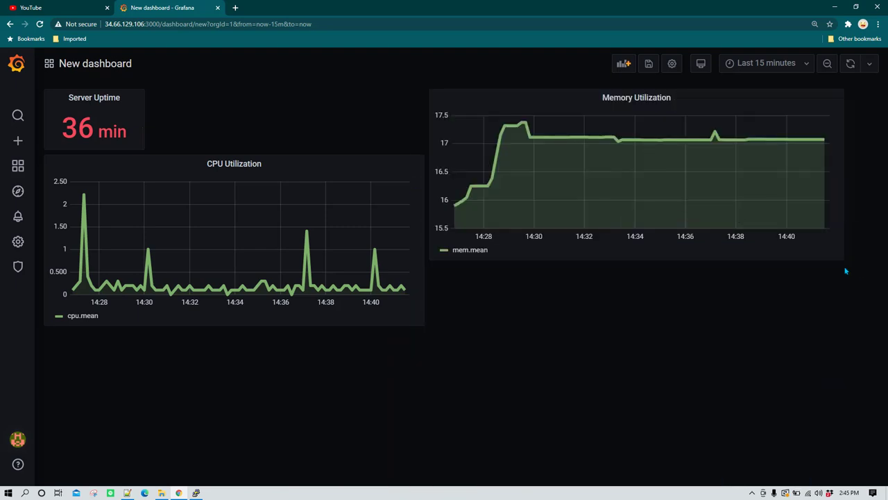
pyautogui.moveTo(601, 97); pyautogui.dragTo(189, 340)
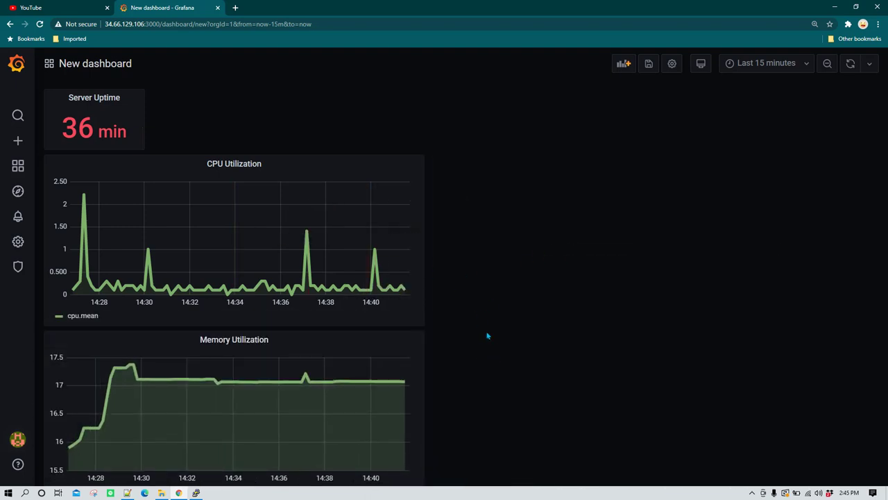
pyautogui.scroll(-1, 393, 208)
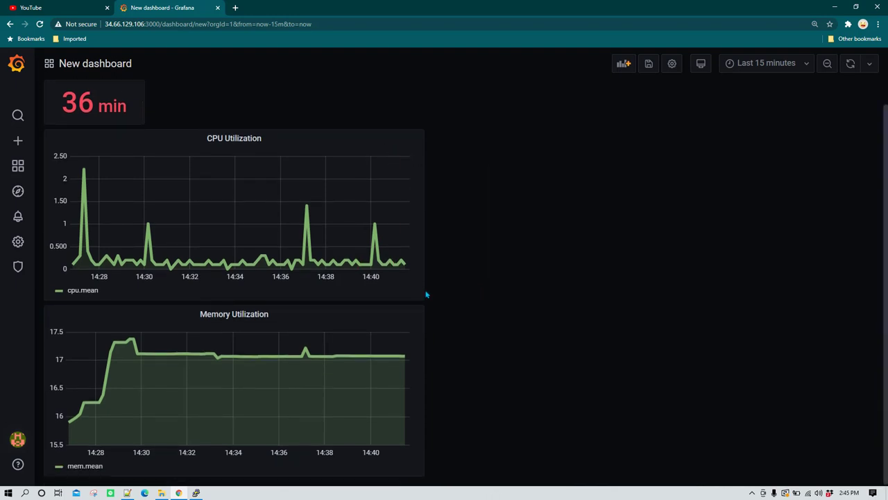
pyautogui.scroll(1, 397, 289)
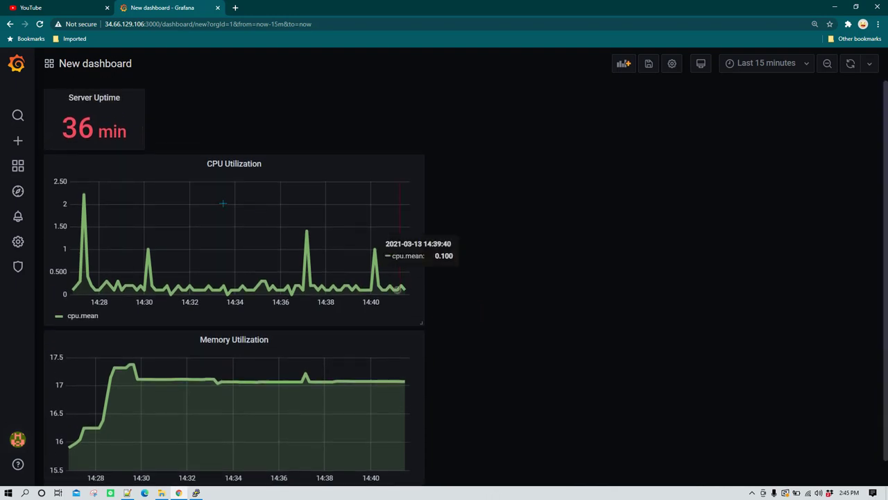
# Edit the Server Uptime panel and delete its red threshold at 80
pyautogui.click(126, 101)
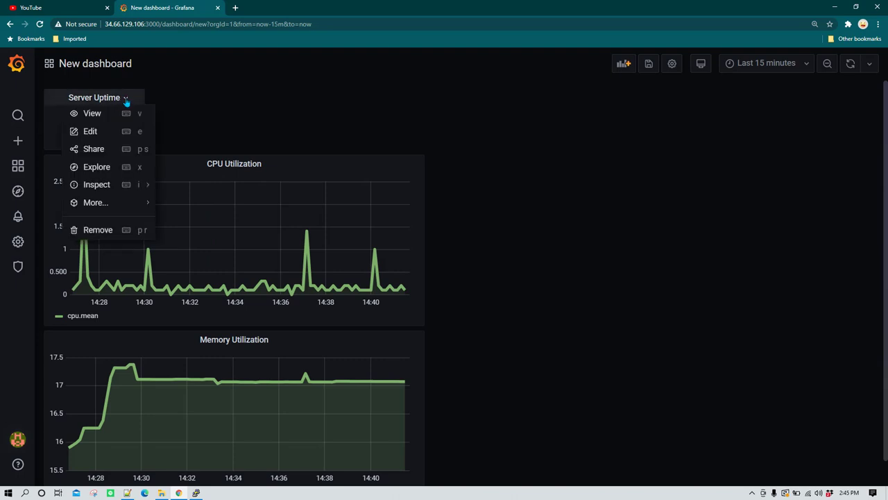
pyautogui.click(99, 133)
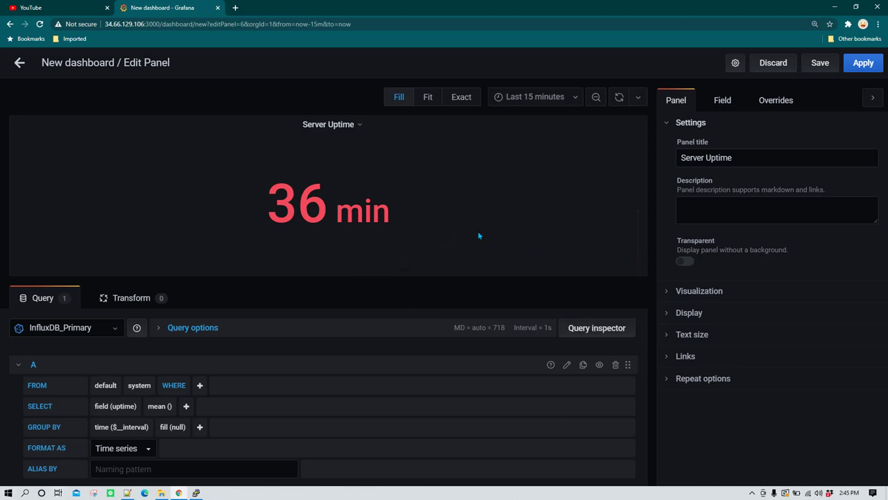
pyautogui.click(724, 101)
pyautogui.scroll(-3, 758, 263)
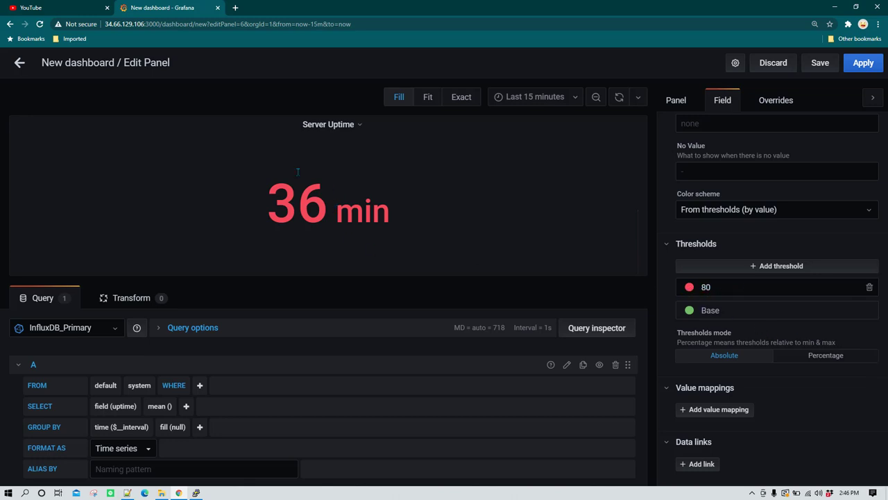
pyautogui.click(819, 289)
pyautogui.click(870, 286)
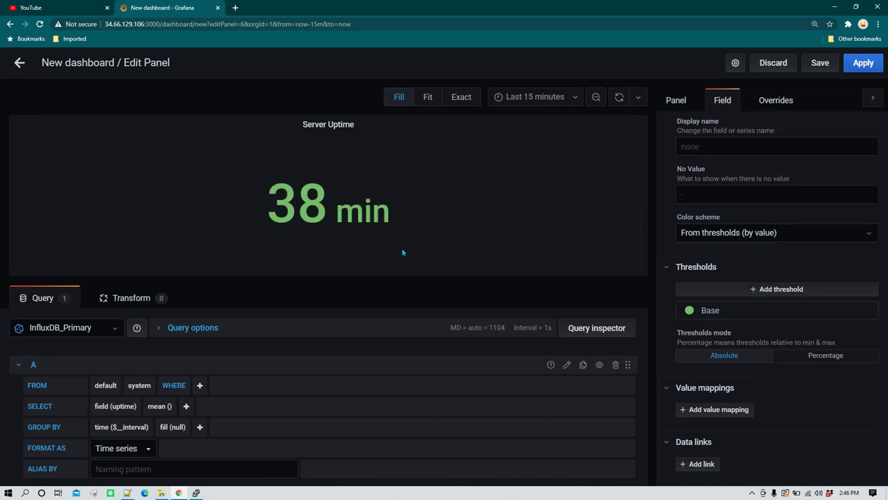
# Change the Base threshold color of the Server Uptime panel to the darkest orange shade
pyautogui.click(689, 310)
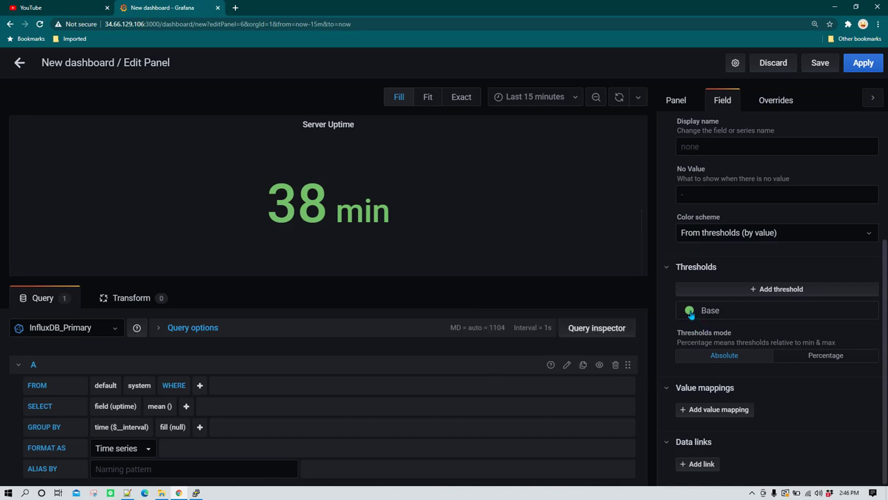
pyautogui.click(691, 313)
pyautogui.click(691, 314)
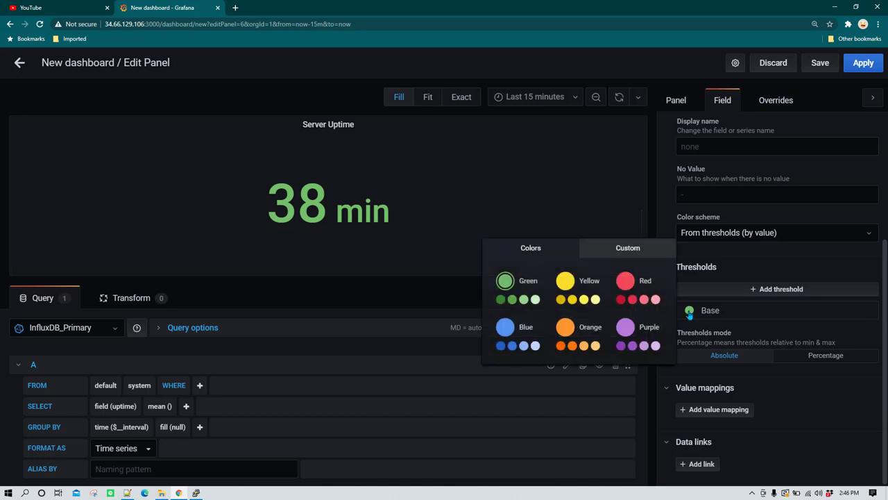
pyautogui.click(562, 346)
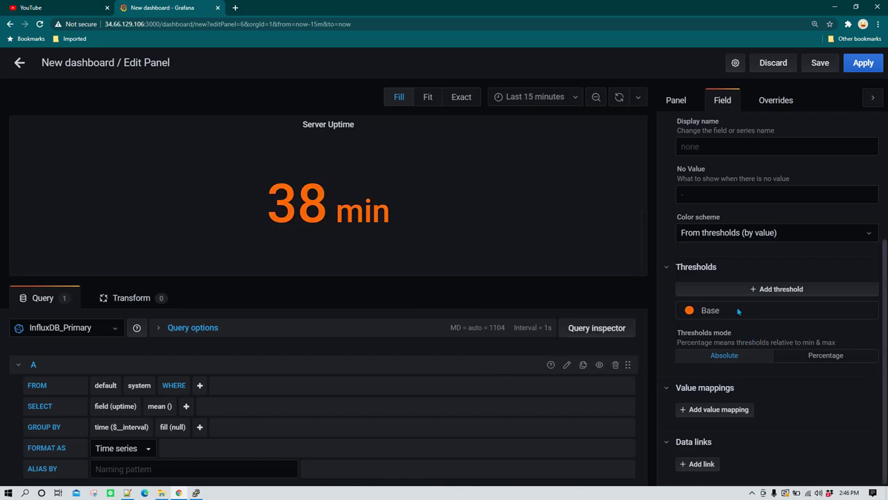
# Apply the Server Uptime panel changes and add a new panel to the dashboard
pyautogui.click(864, 63)
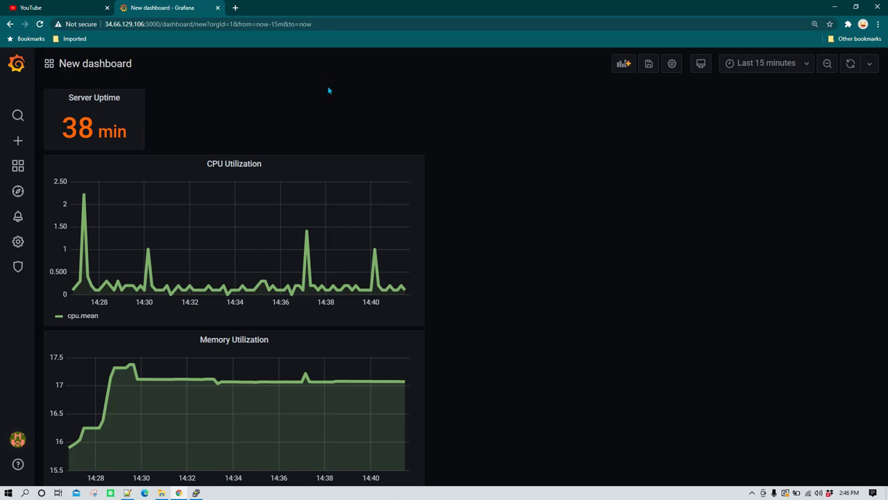
pyautogui.click(622, 64)
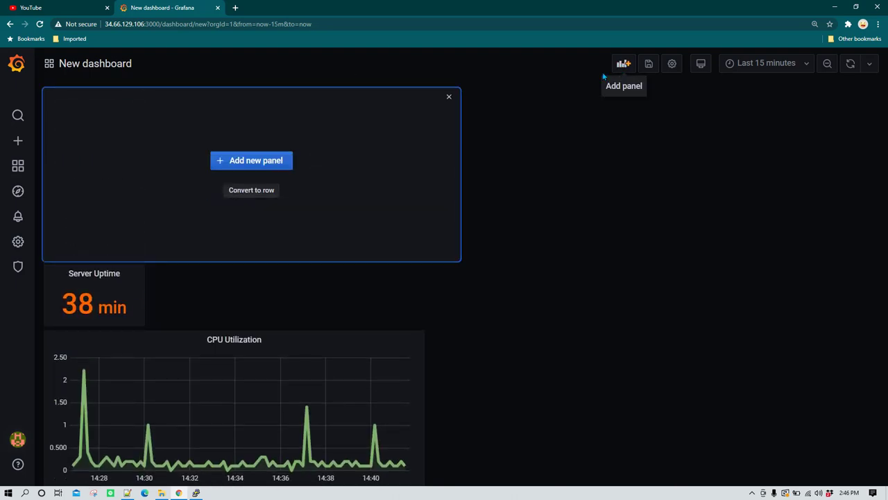
pyautogui.click(262, 159)
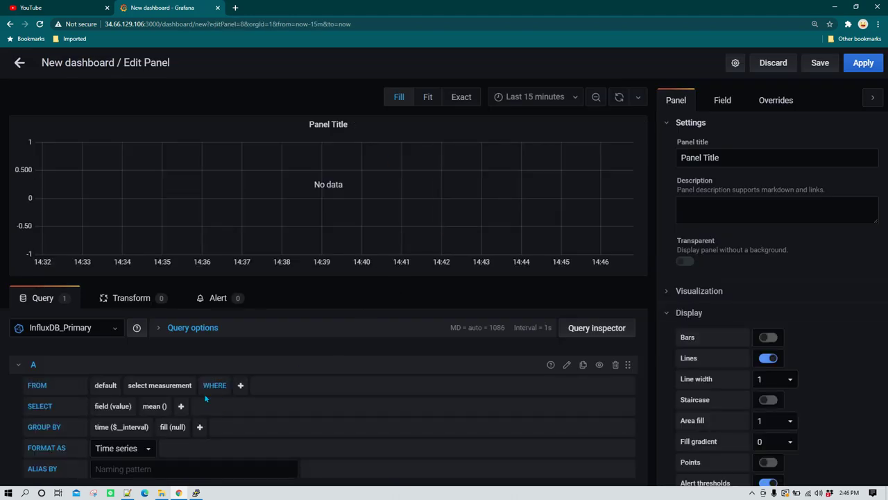
# Query the n_users field from the system measurement in the new panel
pyautogui.click(178, 387)
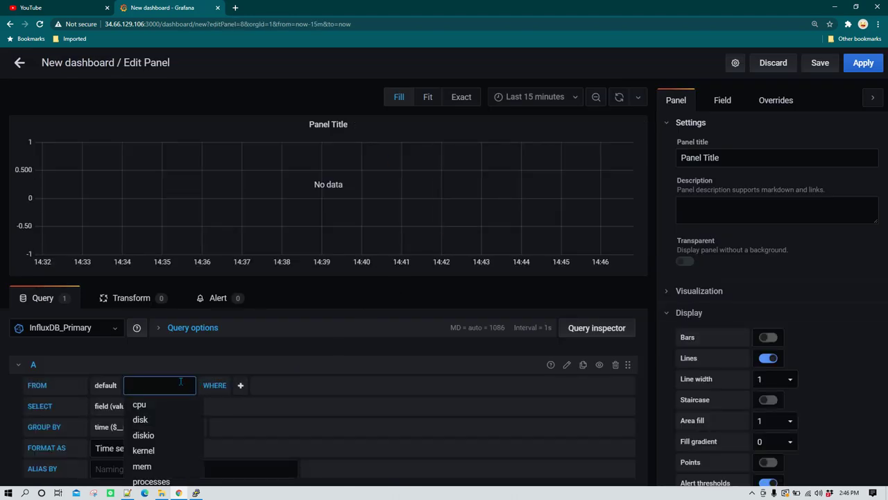
pyautogui.scroll(-1, 184, 417)
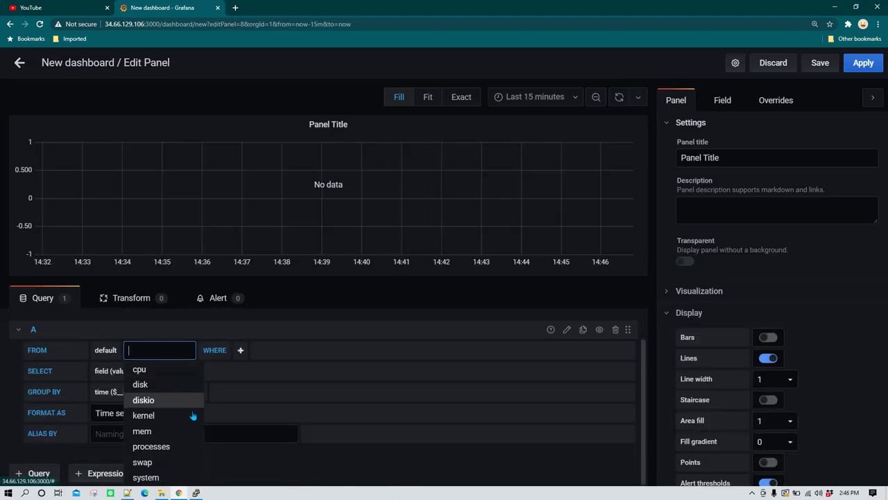
pyautogui.click(179, 476)
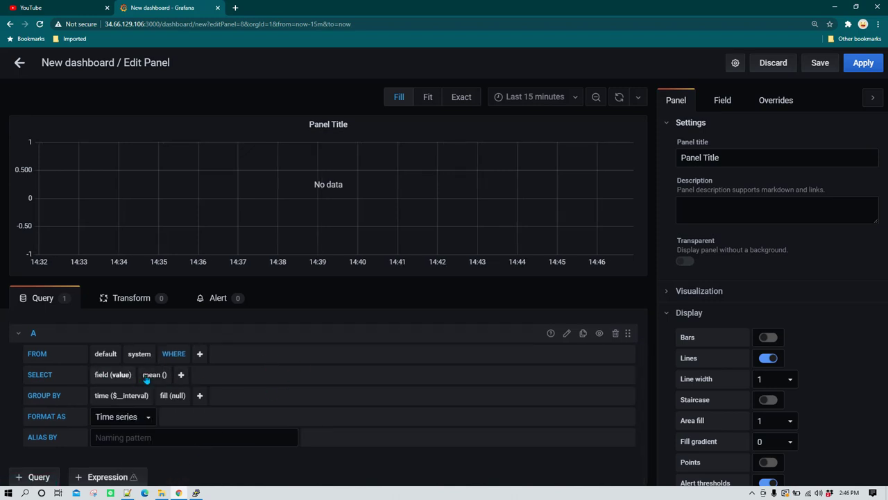
pyautogui.click(122, 375)
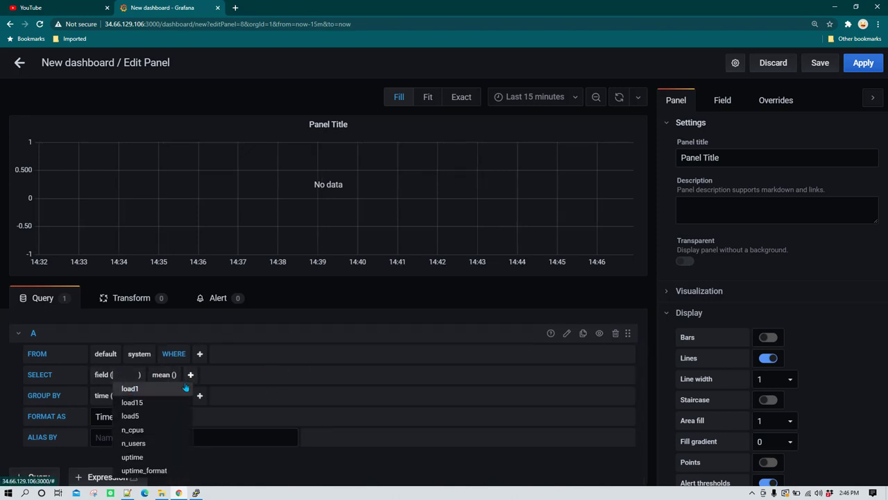
pyautogui.click(160, 445)
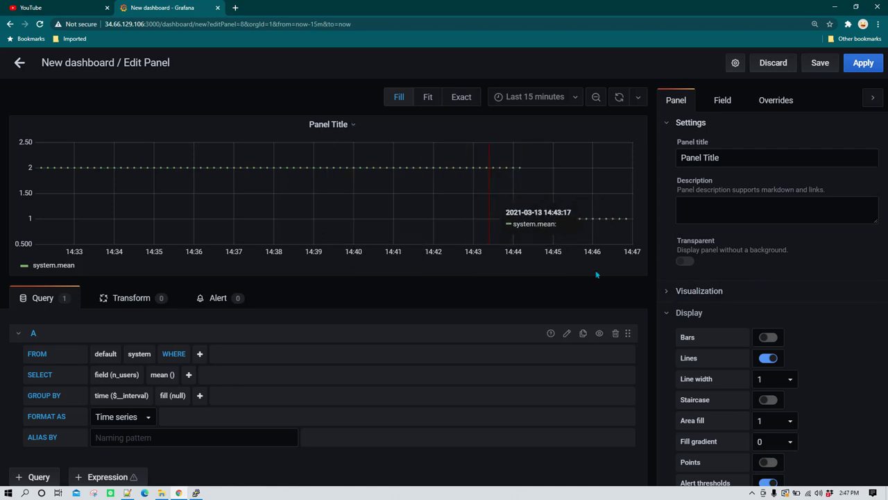
# Change the n_users panel's visualization to Stat
pyautogui.click(666, 292)
pyautogui.scroll(-2, 722, 326)
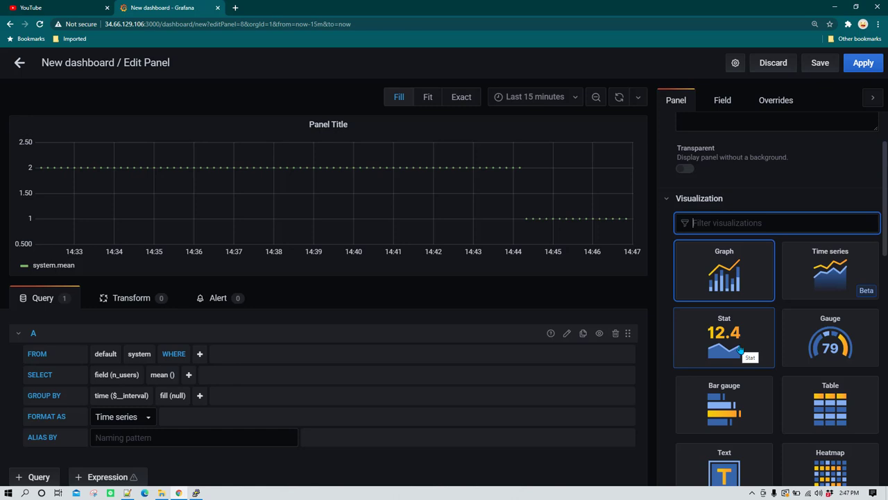
pyautogui.click(748, 338)
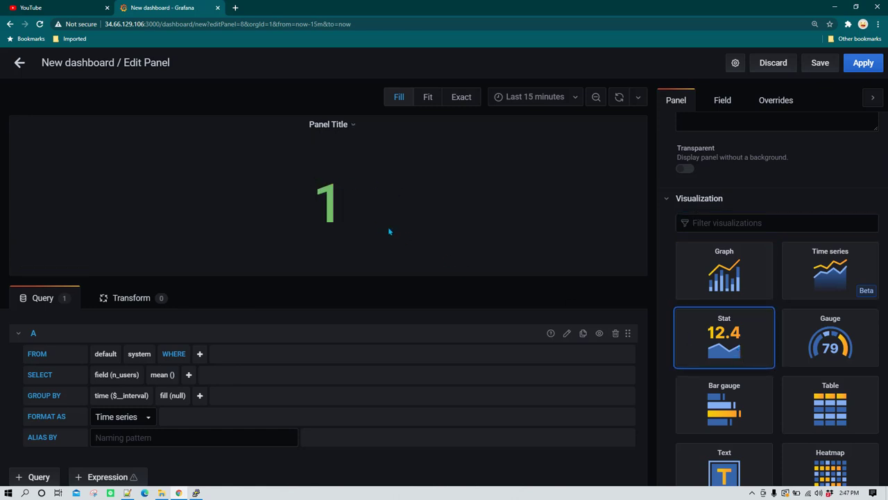
# Try the Gauge visualization on the n_users panel and return it to Stat
pyautogui.scroll(2, 769, 294)
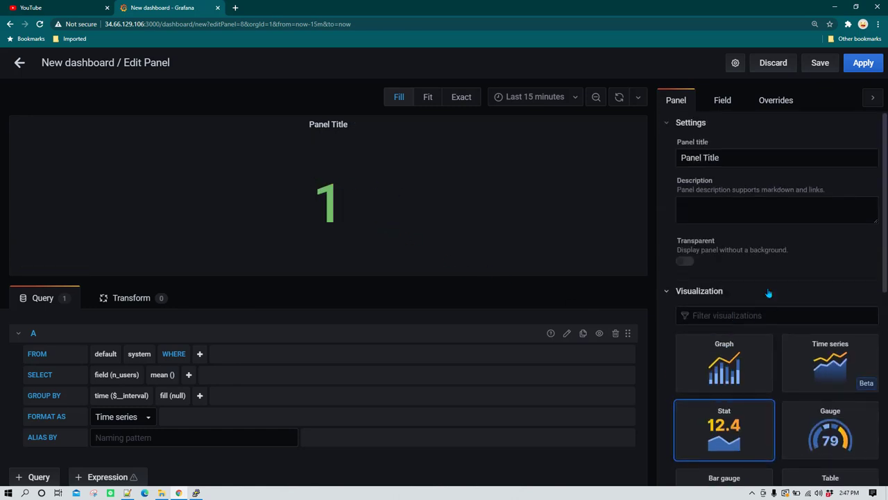
pyautogui.scroll(-2, 769, 293)
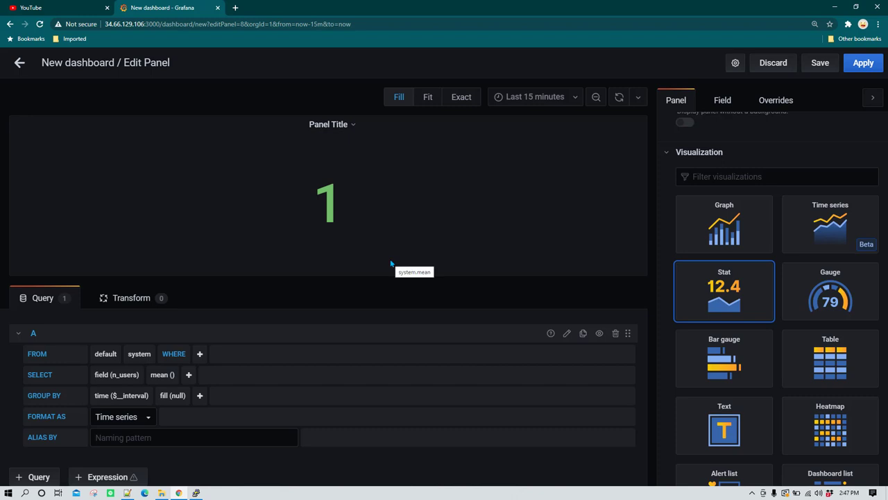
pyautogui.click(829, 297)
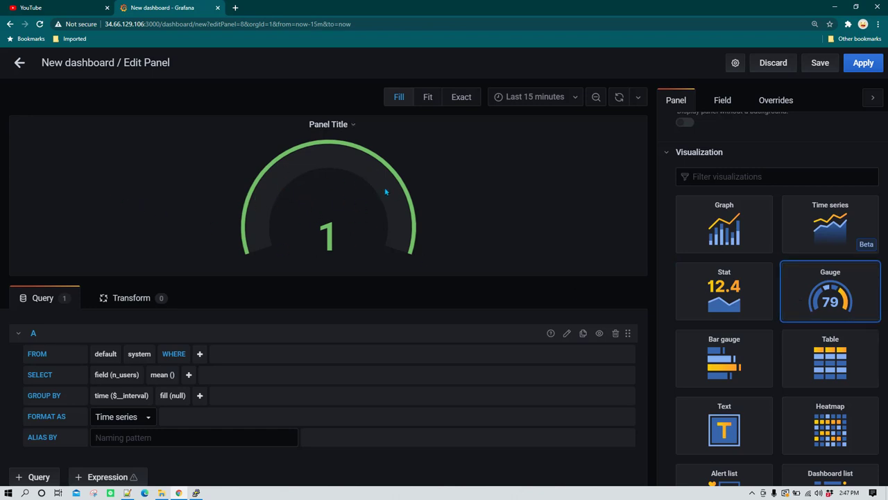
pyautogui.click(724, 291)
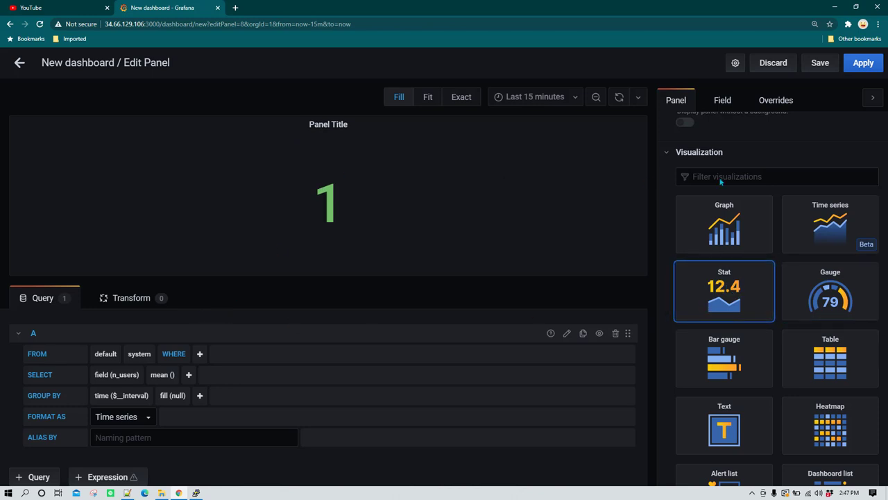
# Title the Stat panel "Users LoggedIn" and apply it to the dashboard
pyautogui.scroll(3, 743, 137)
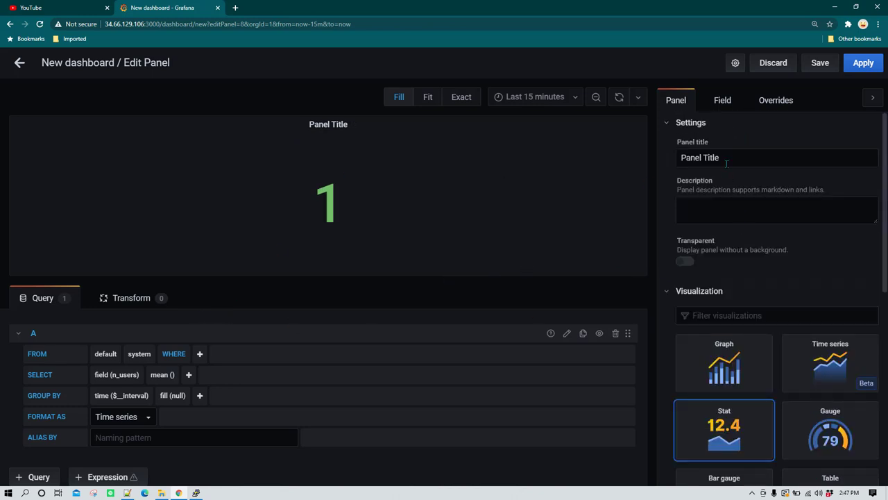
pyautogui.tripleClick(727, 164)
pyautogui.write('User')
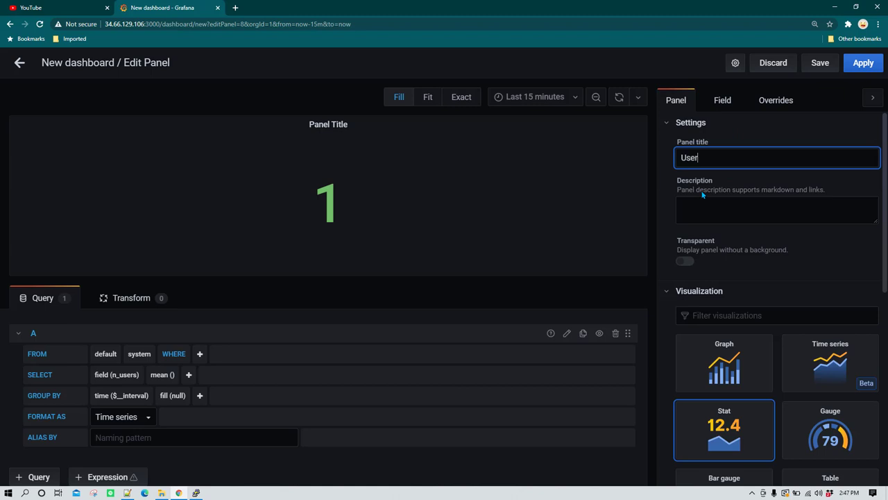
pyautogui.write('s Logi')
pyautogui.write('edIn')
pyautogui.click(864, 63)
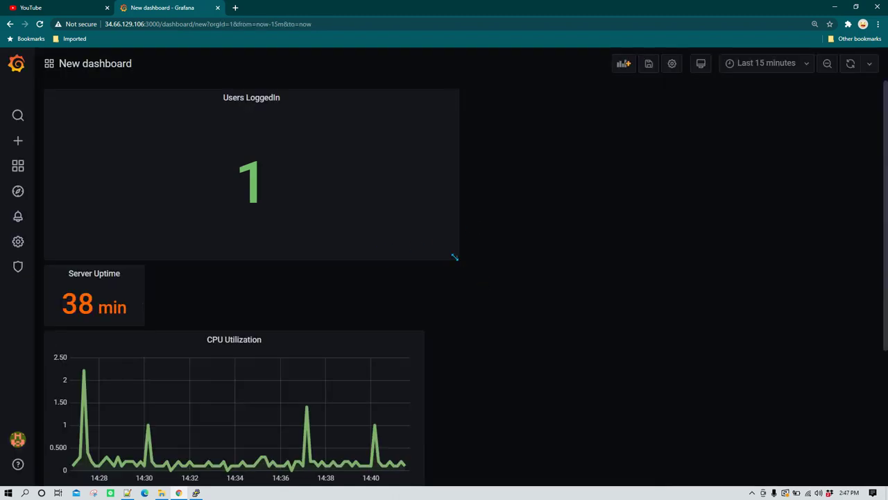
# Shrink the Users LoggedIn panel to the size of the Server Uptime tile and place it directly beside that tile
pyautogui.moveTo(454, 256); pyautogui.dragTo(141, 168)
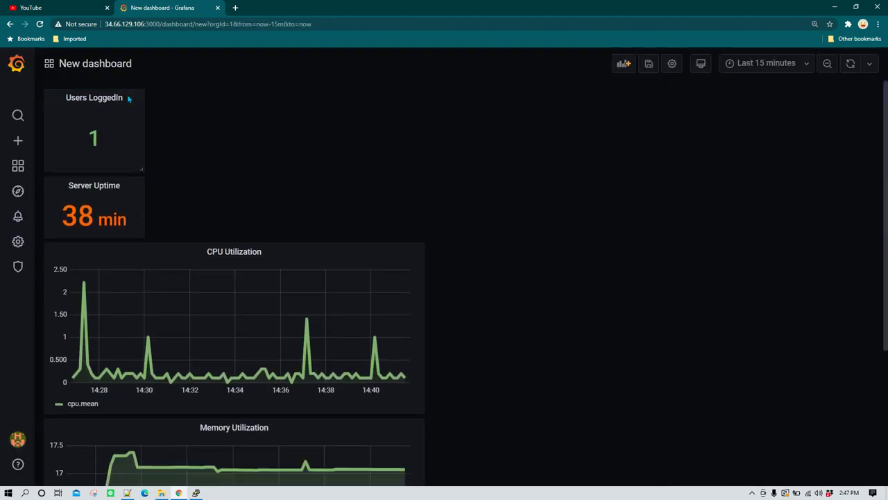
pyautogui.moveTo(97, 99); pyautogui.dragTo(186, 96)
pyautogui.moveTo(244, 168); pyautogui.dragTo(216, 143)
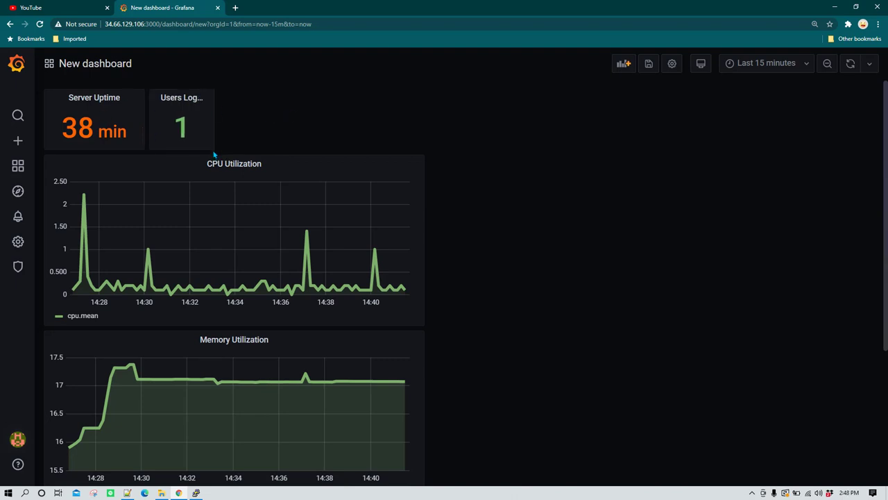
pyautogui.moveTo(213, 148); pyautogui.dragTo(230, 148)
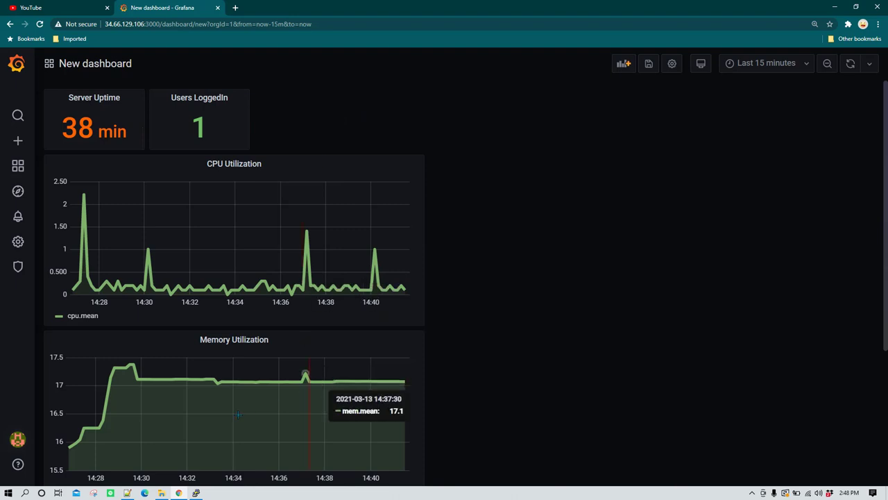
# Add another new panel to the dashboard and set its visualization to Gauge
pyautogui.click(622, 63)
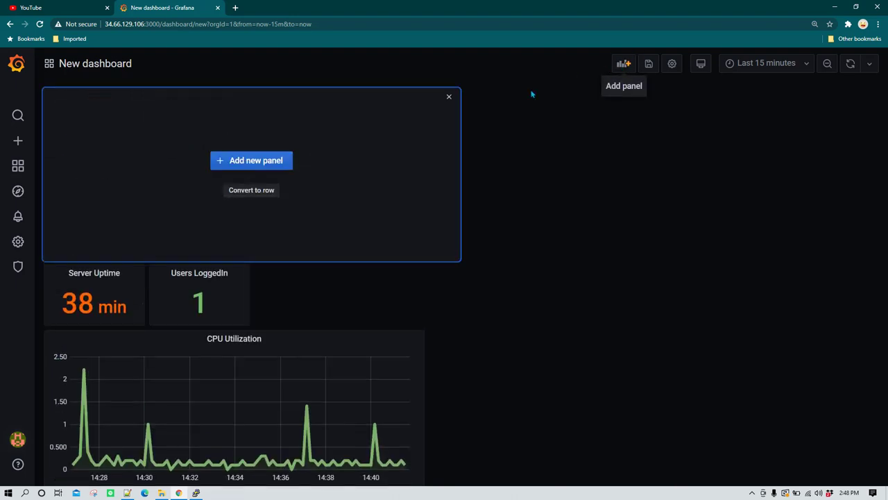
pyautogui.click(273, 164)
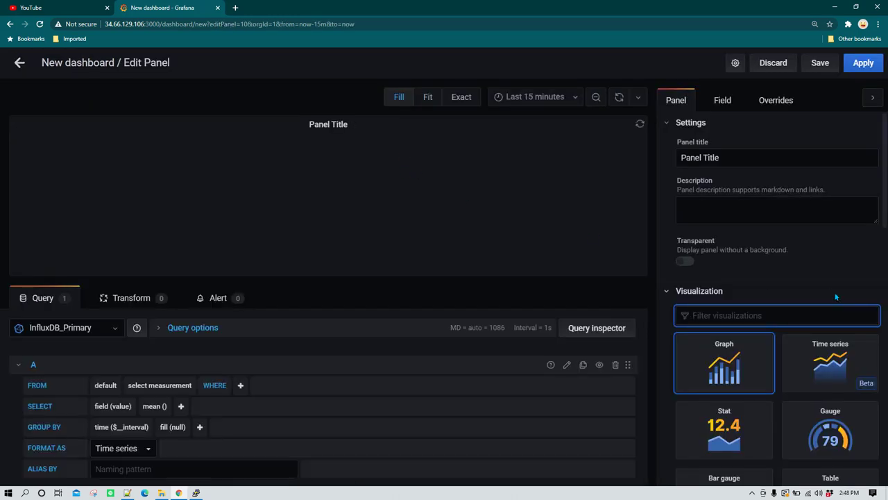
pyautogui.scroll(-3, 807, 308)
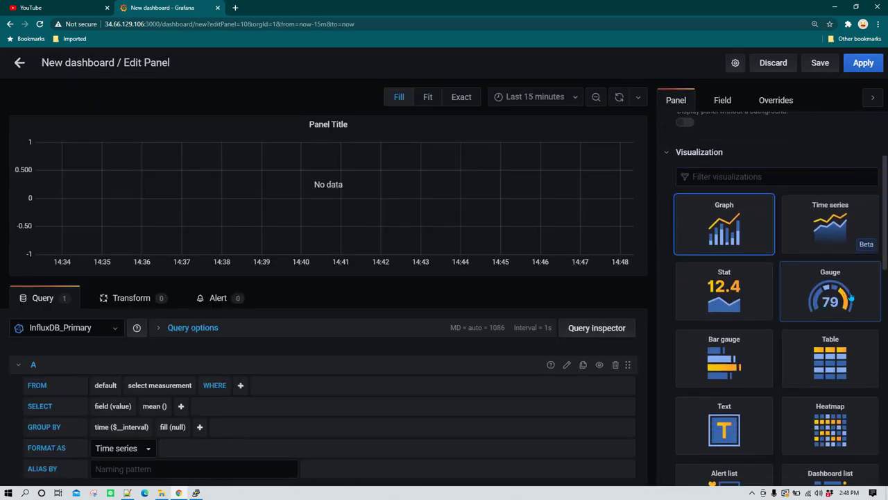
pyautogui.click(849, 297)
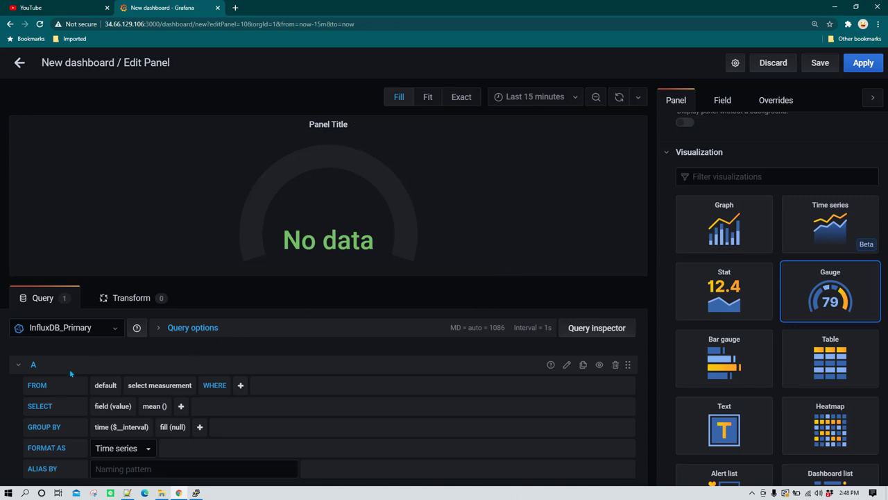
# Query the used_percent field from the mem measurement in the Gauge panel
pyautogui.click(178, 386)
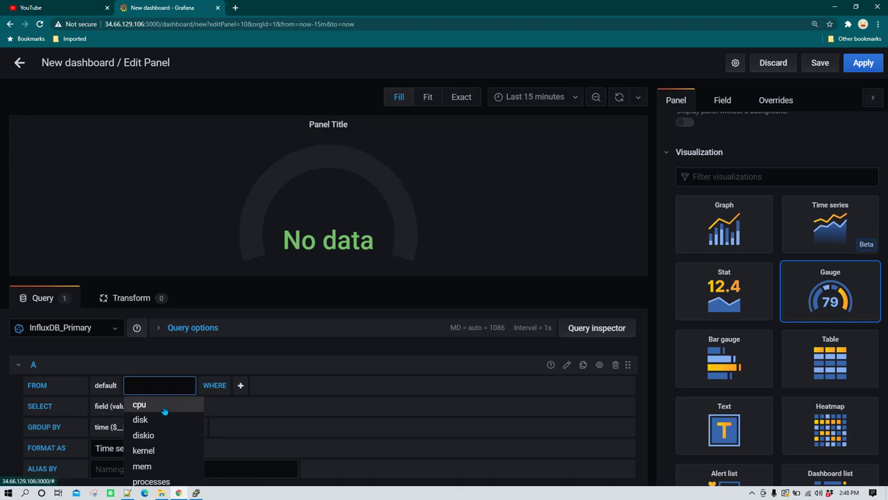
pyautogui.click(161, 466)
pyautogui.scroll(-2, 208, 403)
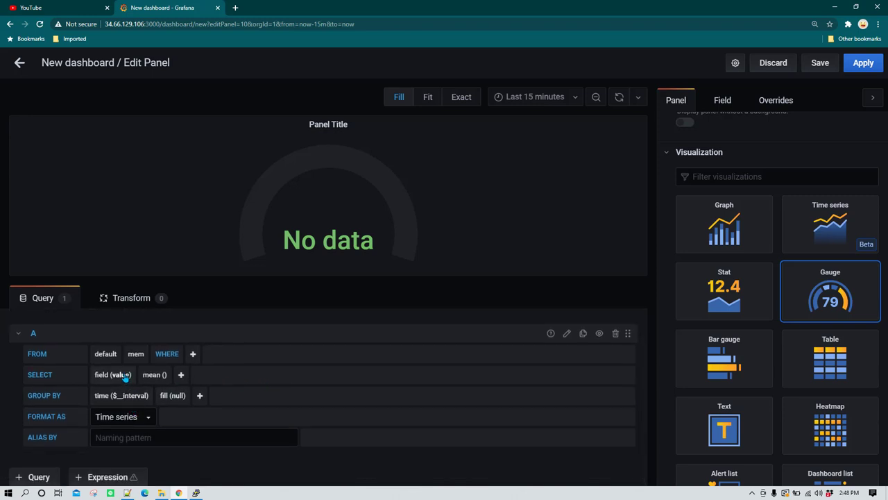
pyautogui.click(122, 374)
pyautogui.scroll(-3, 158, 443)
pyautogui.scroll(-5, 158, 443)
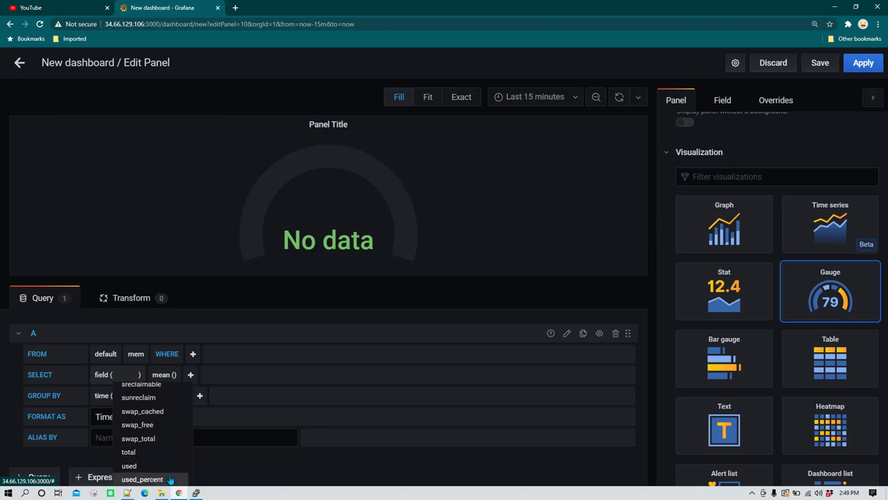
pyautogui.click(142, 479)
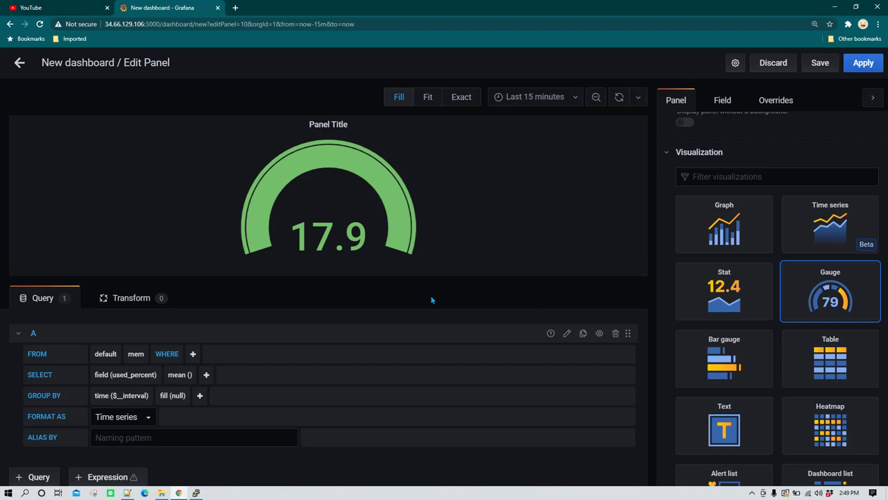
# Title the Gauge panel "Memory Utilization"
pyautogui.scroll(2, 852, 299)
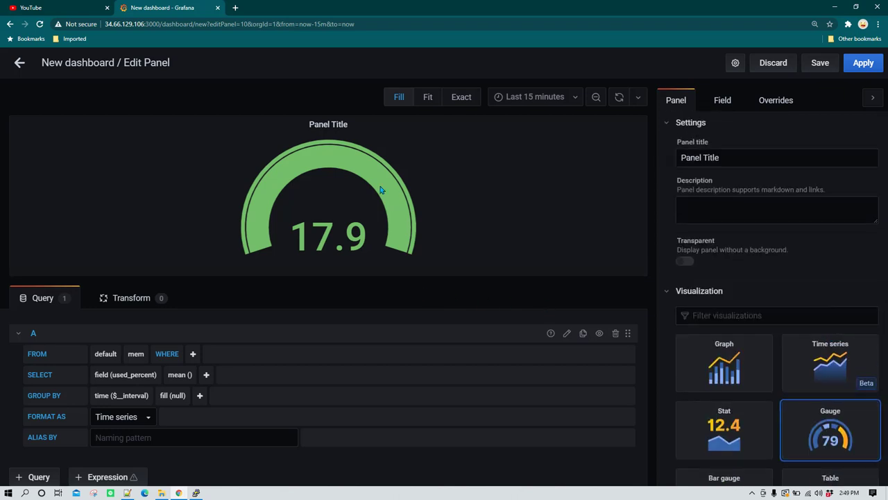
pyautogui.tripleClick(699, 158)
pyautogui.write('Mem')
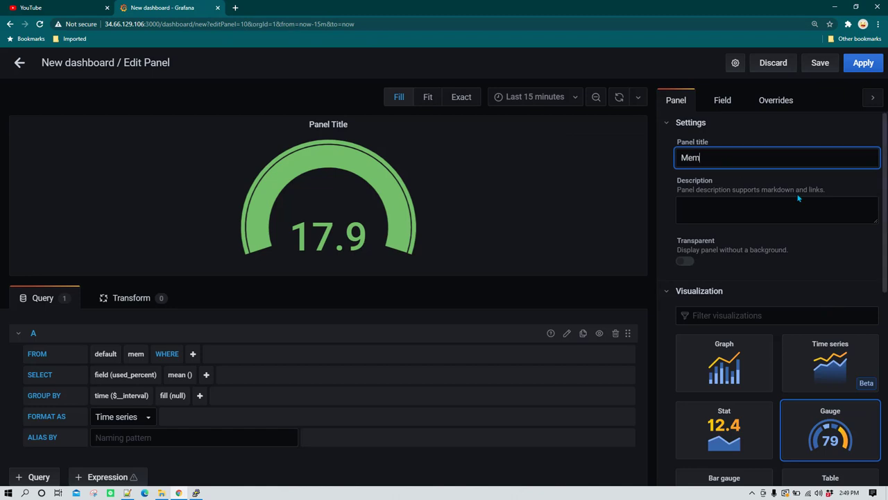
pyautogui.write('ory Utilization')
pyautogui.click(340, 224)
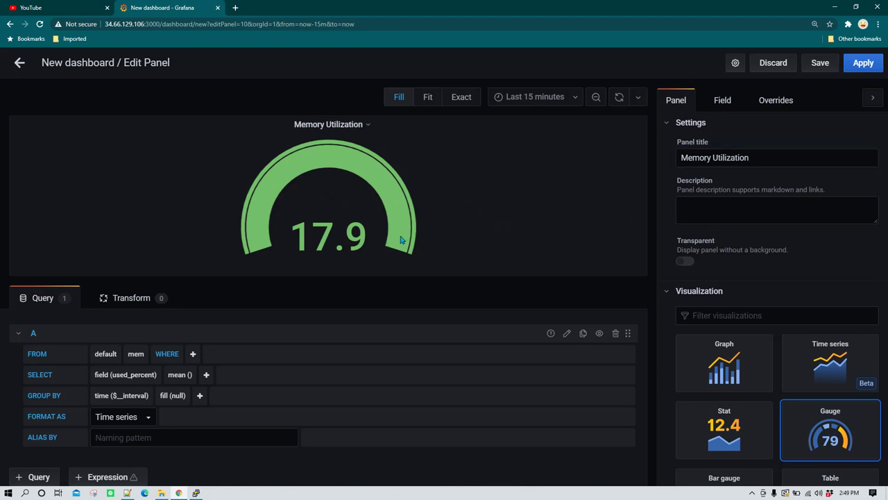
# Add a threshold at 90 above the existing 80 threshold of the Memory Utilization gauge
pyautogui.click(721, 106)
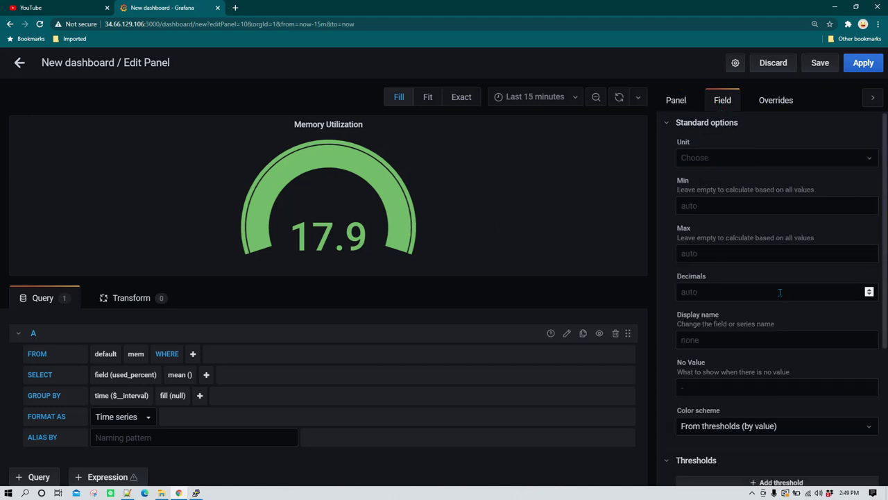
pyautogui.scroll(-3, 808, 312)
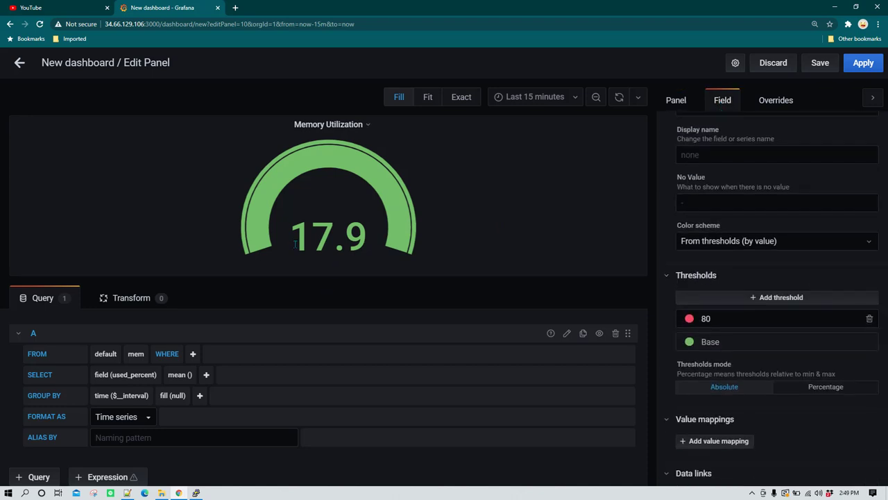
pyautogui.moveTo(295, 243); pyautogui.dragTo(335, 241)
pyautogui.click(341, 241)
pyautogui.doubleClick(341, 240)
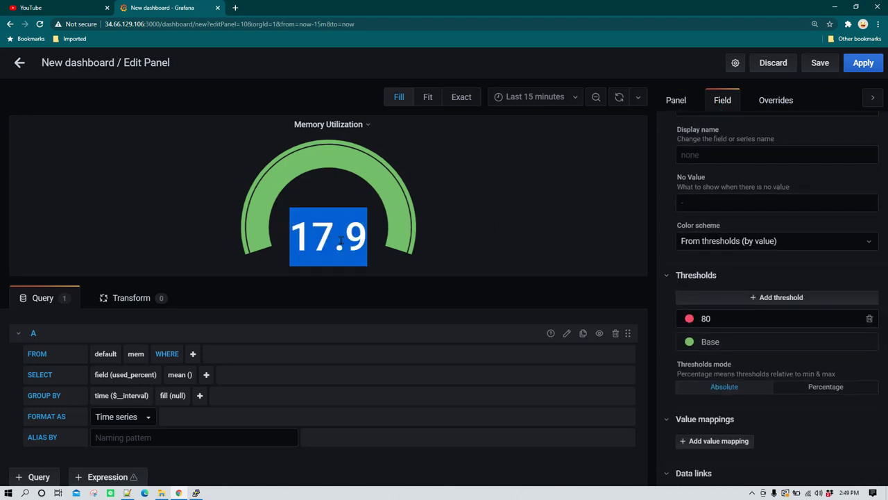
pyautogui.click(726, 324)
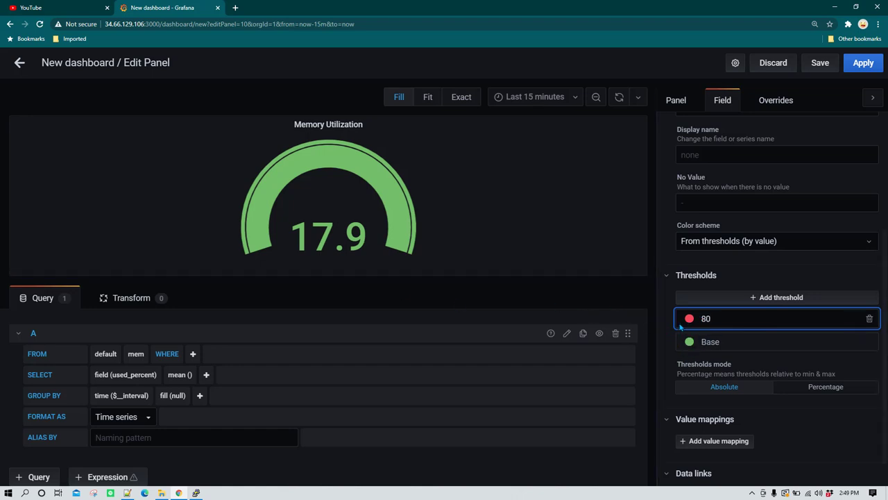
pyautogui.click(775, 298)
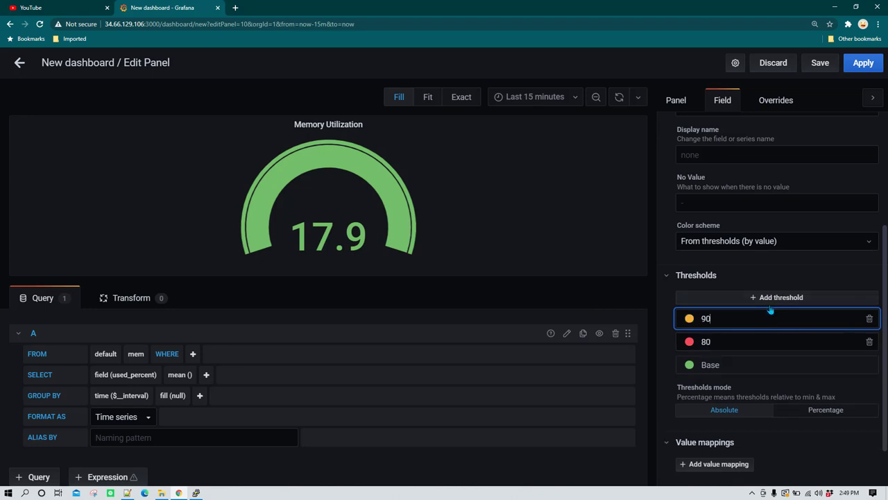
pyautogui.click(720, 345)
# Change the color of the gauge's 90 threshold to yellow
pyautogui.click(690, 320)
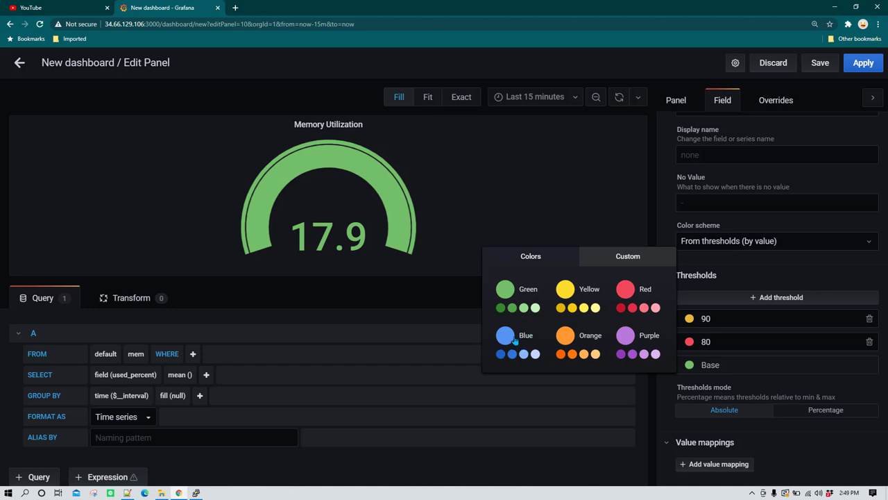
pyautogui.click(565, 293)
pyautogui.click(735, 340)
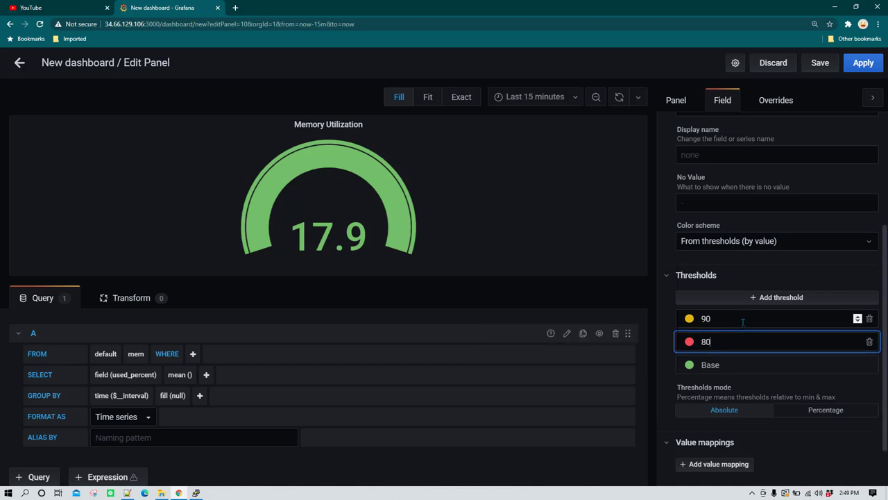
pyautogui.click(746, 322)
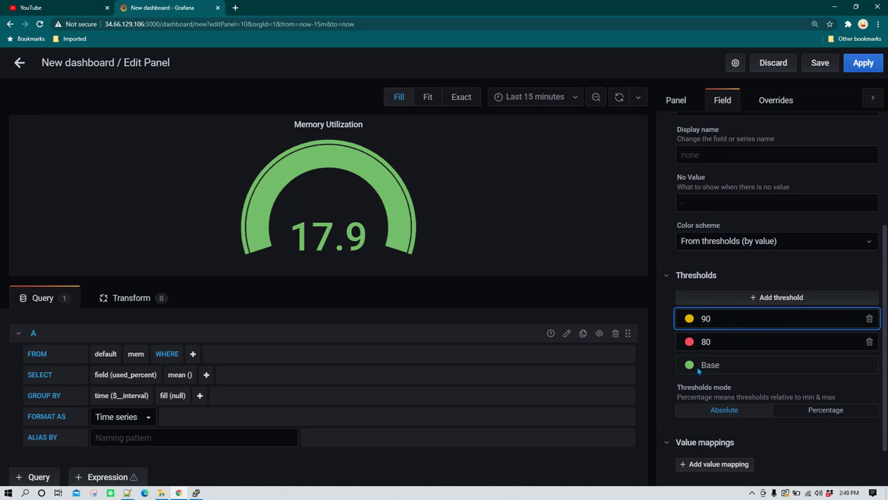
# Color the gauge's 80 threshold dark yellow and its 90 threshold dark red
pyautogui.click(690, 341)
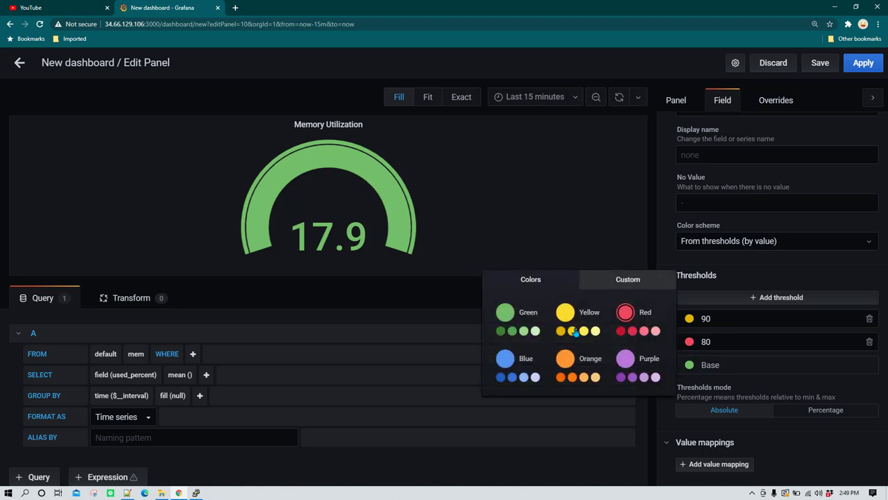
pyautogui.click(561, 331)
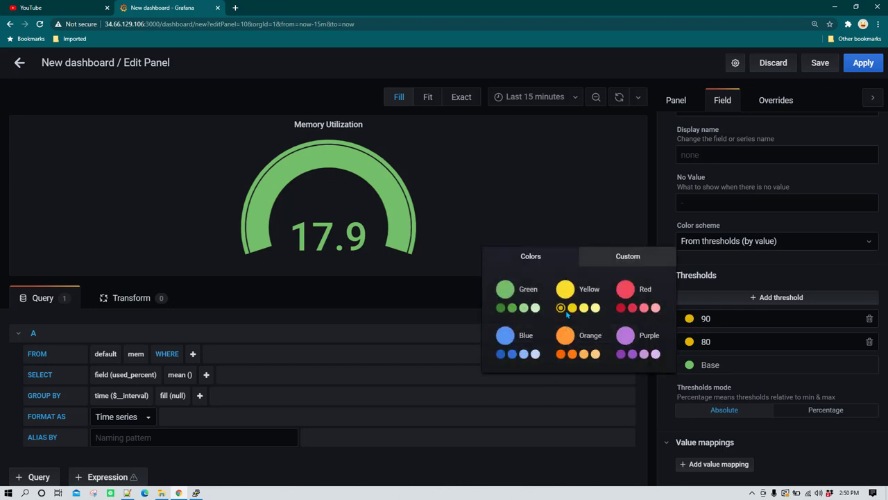
pyautogui.click(621, 307)
pyautogui.click(771, 317)
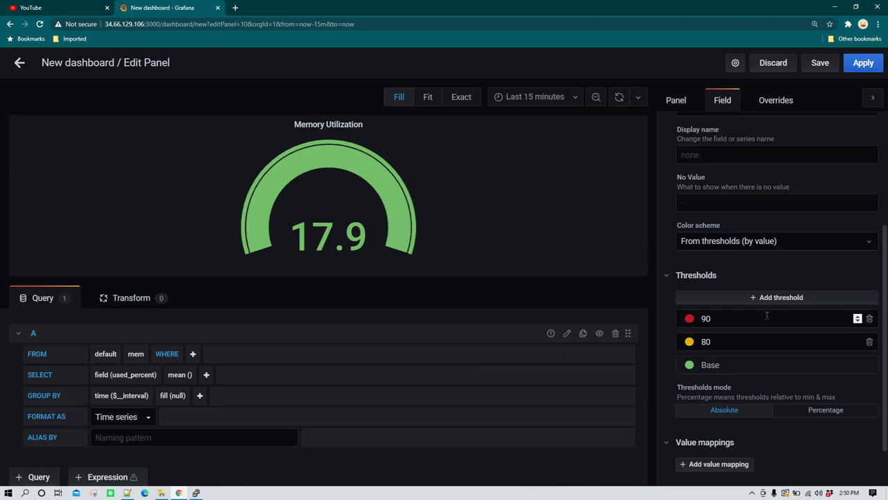
pyautogui.click(817, 397)
# Set the gauge's value range to a minimum of 0 and a maximum of 100
pyautogui.scroll(-2, 816, 397)
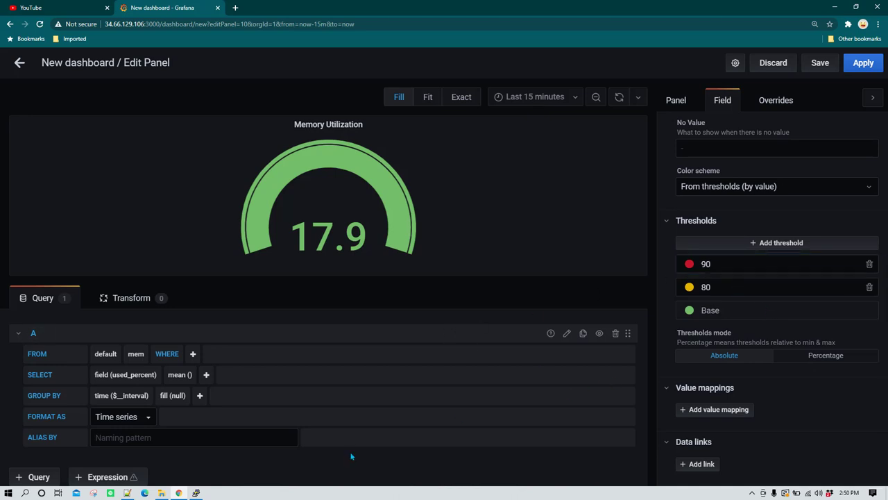
pyautogui.scroll(2, 729, 337)
pyautogui.scroll(-1, 757, 415)
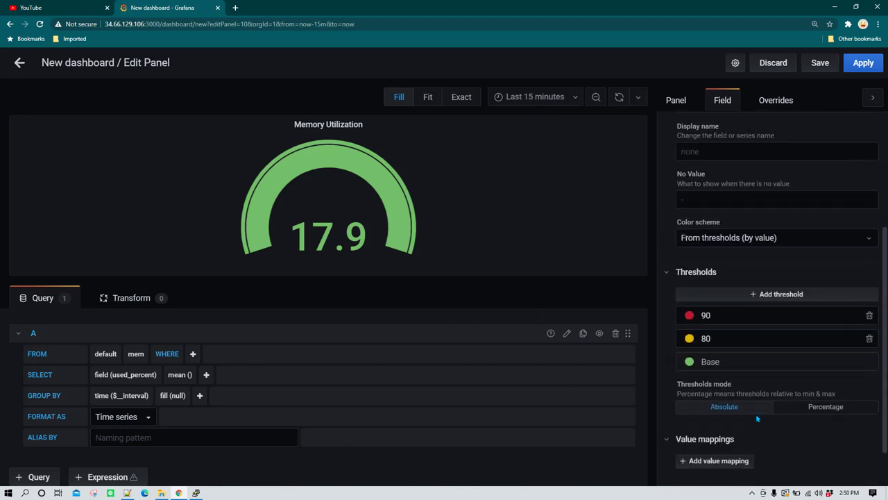
pyautogui.scroll(-1, 756, 414)
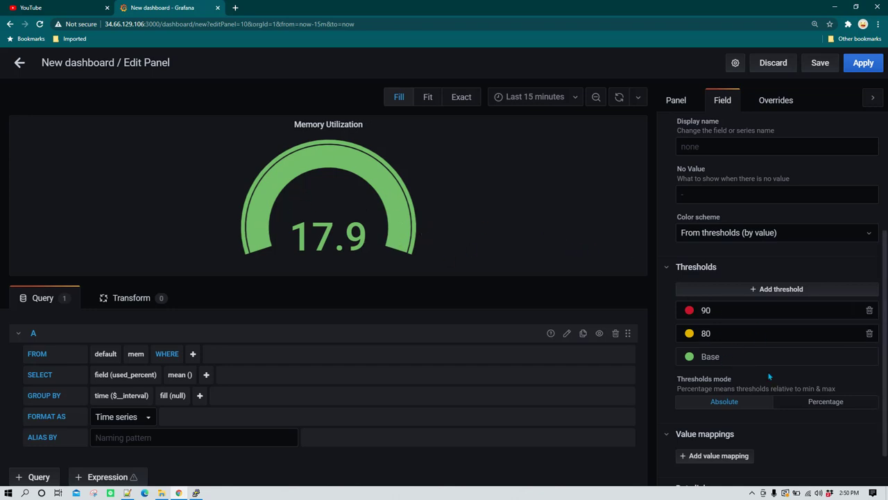
pyautogui.scroll(3, 790, 375)
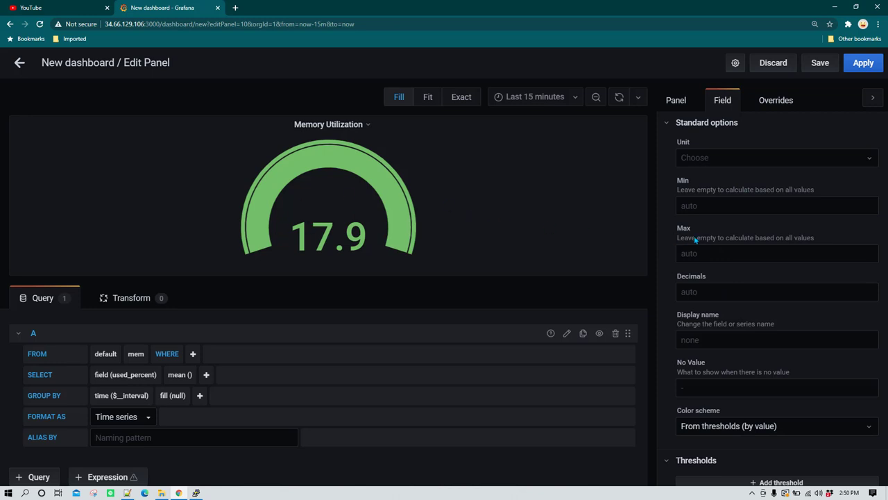
pyautogui.click(728, 251)
pyautogui.write('100')
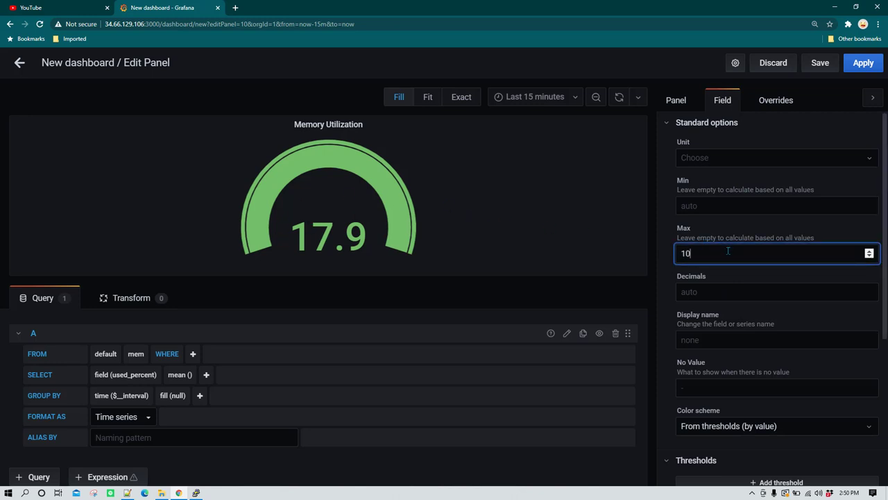
pyautogui.click(724, 207)
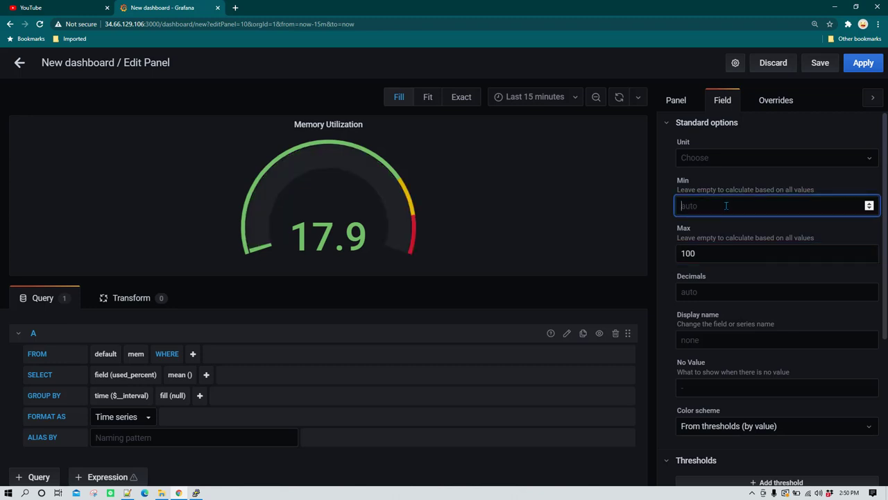
pyautogui.write('0')
pyautogui.click(728, 233)
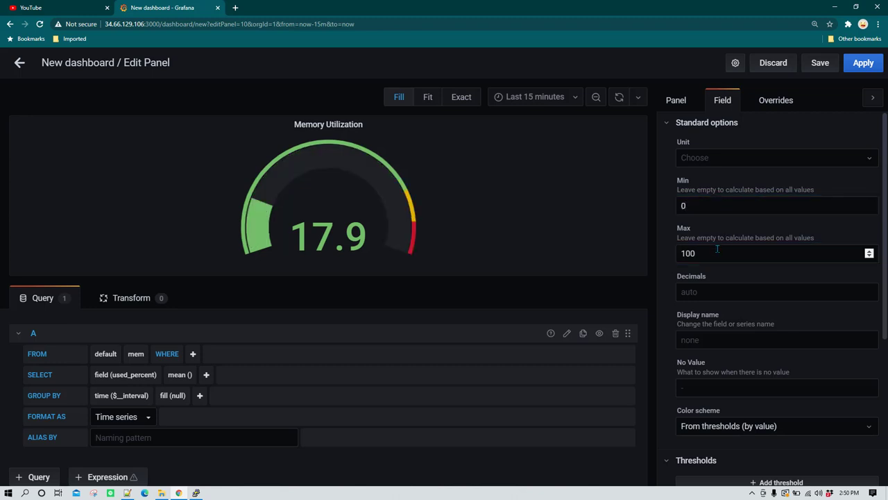
# Add a third threshold at 100 above the gauge's 90 threshold
pyautogui.scroll(-4, 715, 248)
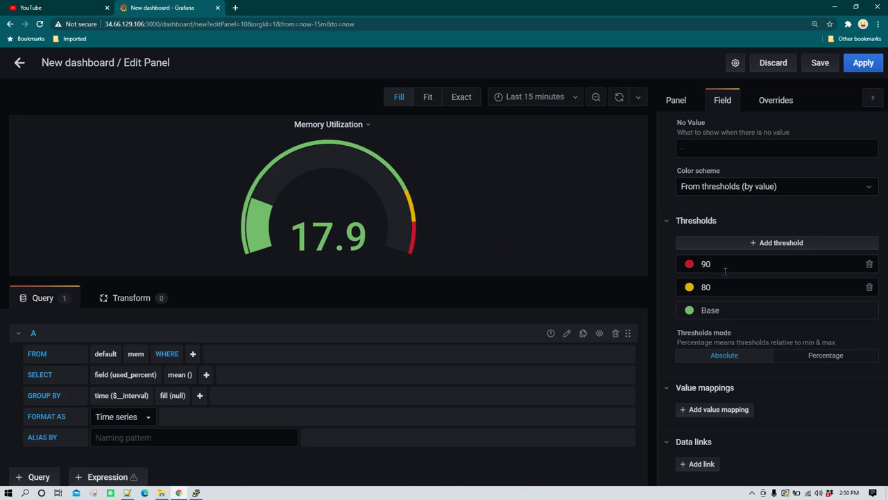
pyautogui.click(710, 287)
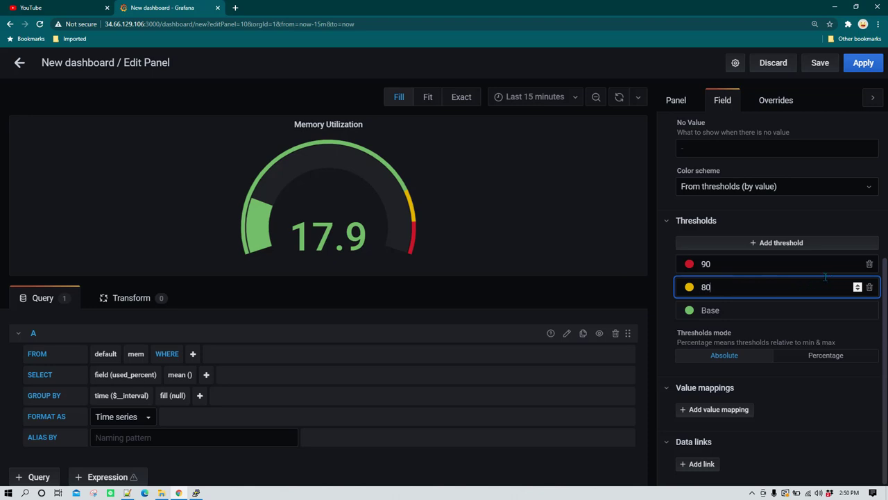
pyautogui.click(770, 242)
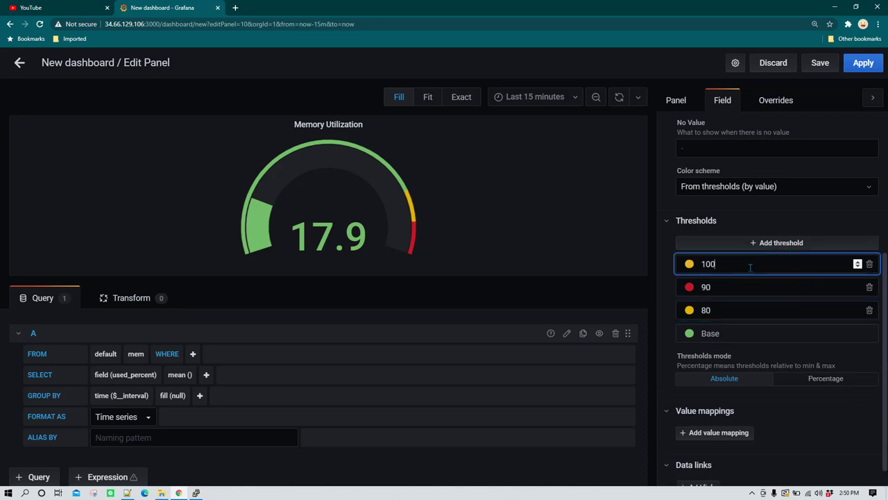
pyautogui.click(689, 265)
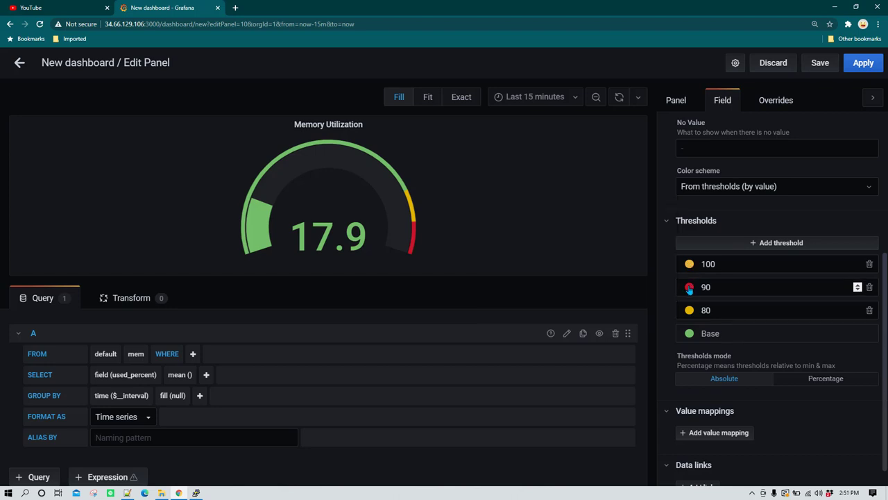
# Recolor the gauge's 90 threshold to a slightly lighter shade of red
pyautogui.click(690, 290)
pyautogui.click(690, 289)
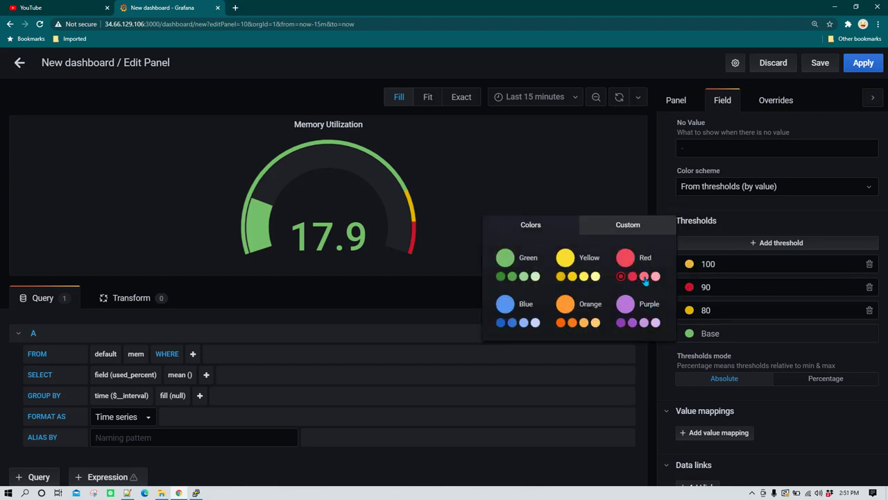
pyautogui.click(645, 277)
pyautogui.click(633, 276)
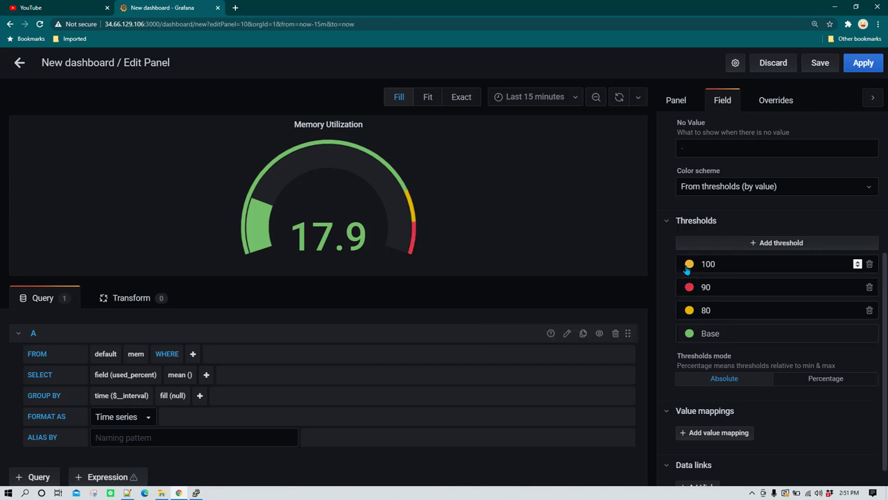
pyautogui.click(720, 283)
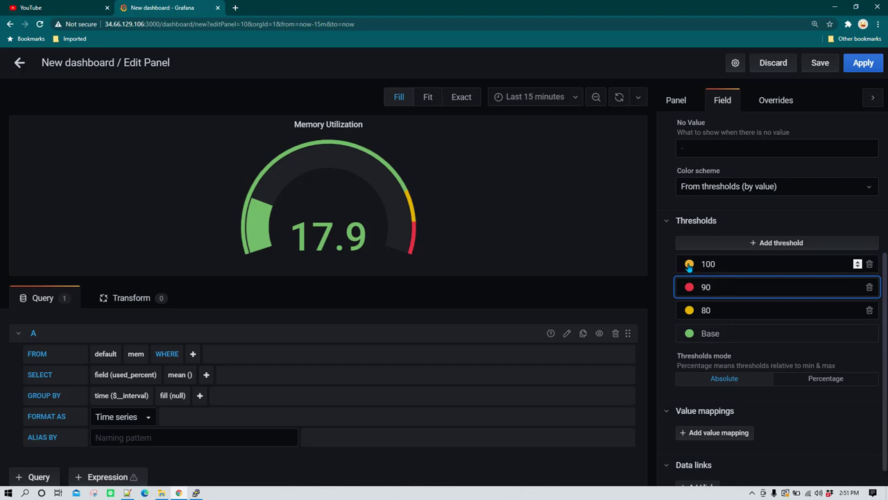
# Set the gauge's highest threshold to 95 and color it dark red
pyautogui.click(689, 265)
pyautogui.click(689, 265)
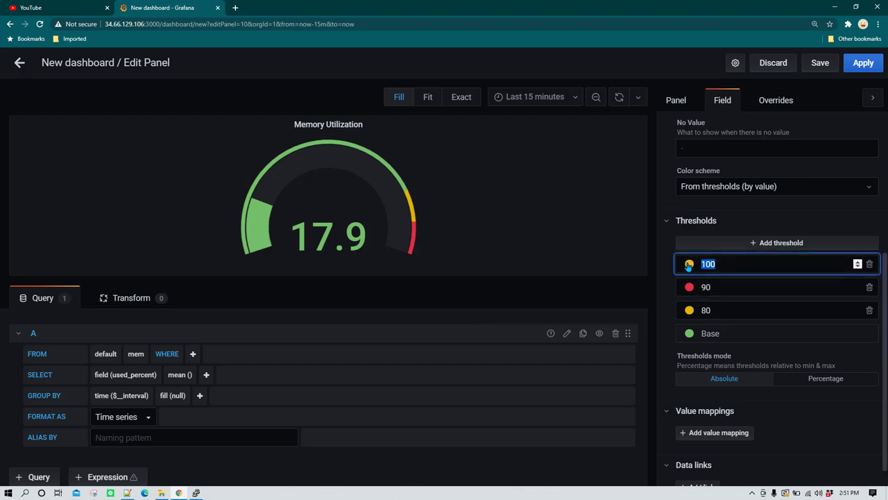
pyautogui.write('95')
pyautogui.click(689, 265)
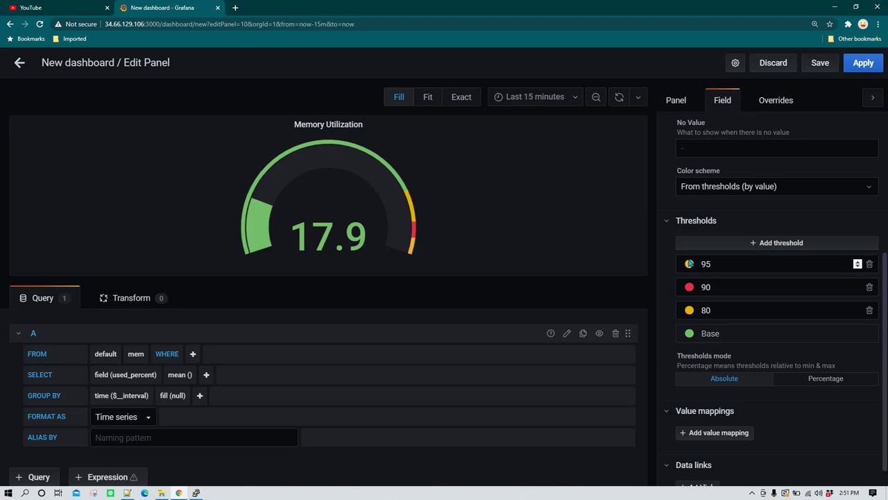
pyautogui.click(689, 264)
pyautogui.click(622, 253)
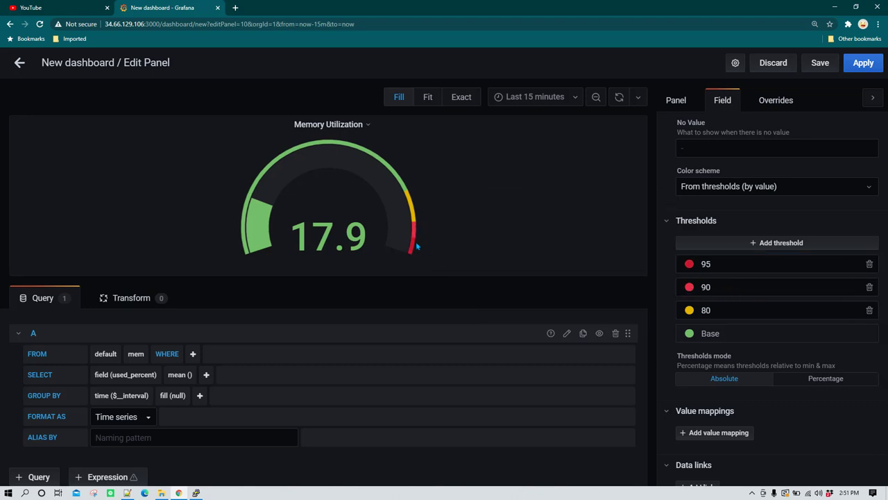
# Apply the gauge panel to the dashboard as a small tile, matching Users LoggedIn in size and placed directly on its right
pyautogui.scroll(3, 748, 227)
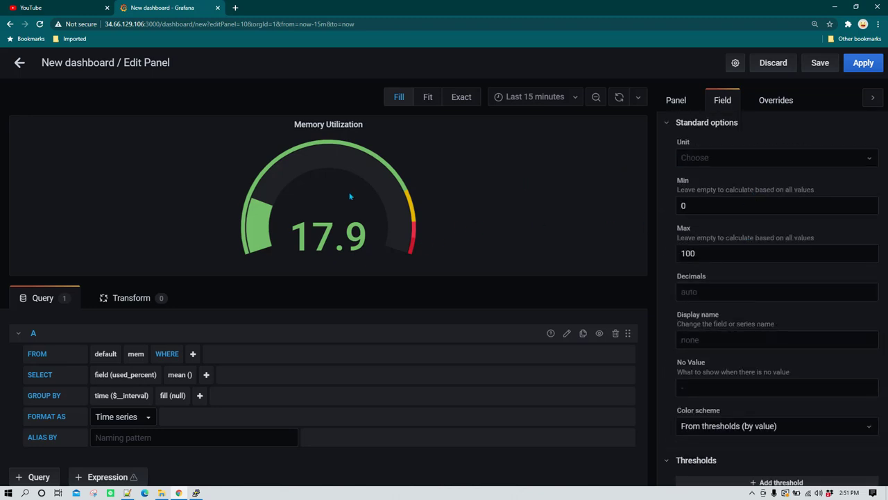
pyautogui.click(864, 64)
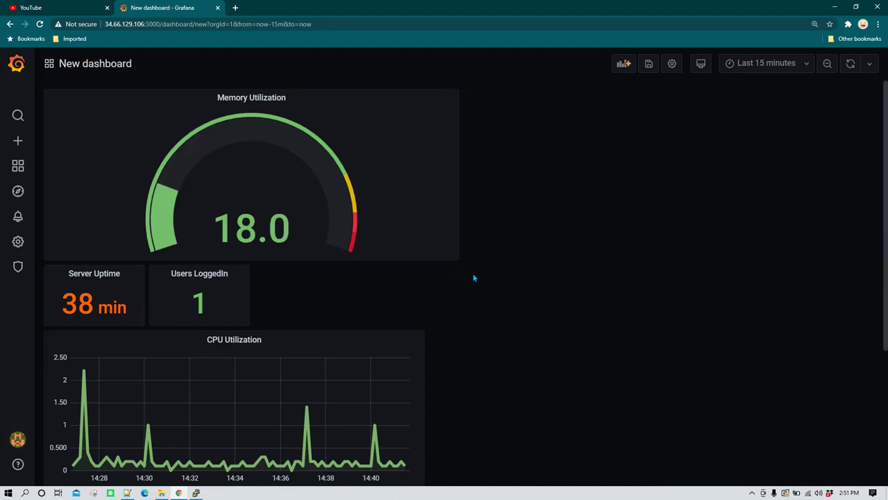
pyautogui.moveTo(455, 256); pyautogui.dragTo(147, 154)
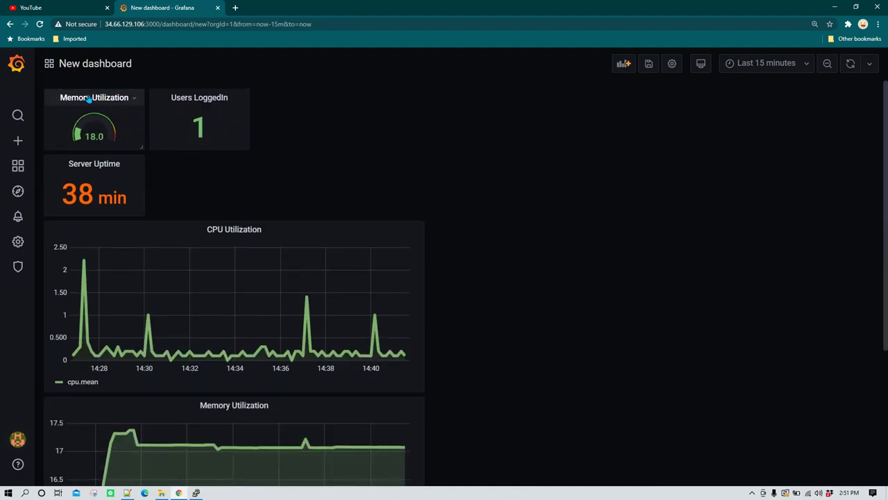
pyautogui.moveTo(93, 98); pyautogui.dragTo(297, 116)
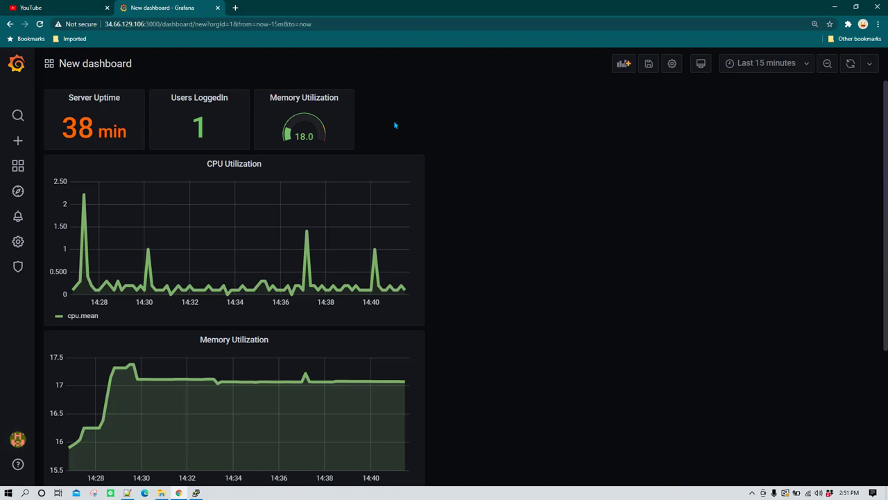
# Add another new panel to the dashboard and set its query to read from the processes measurement
pyautogui.click(624, 63)
pyautogui.click(283, 161)
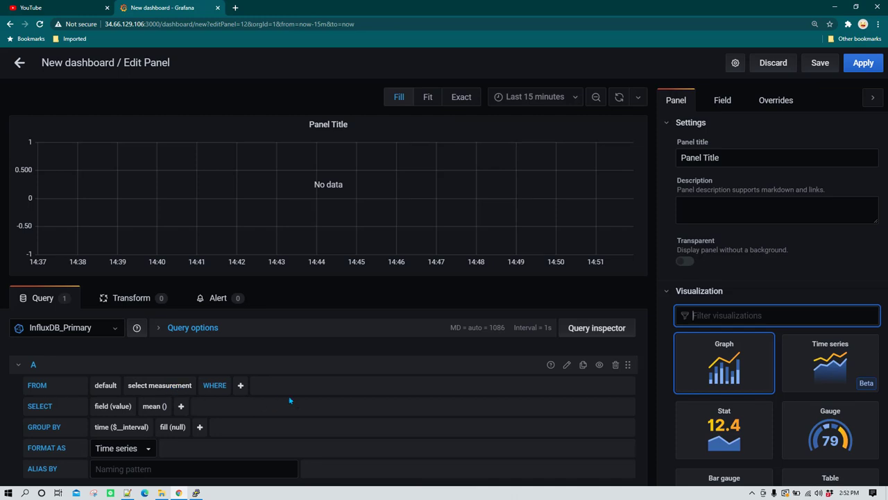
pyautogui.scroll(-1, 179, 387)
pyautogui.click(183, 353)
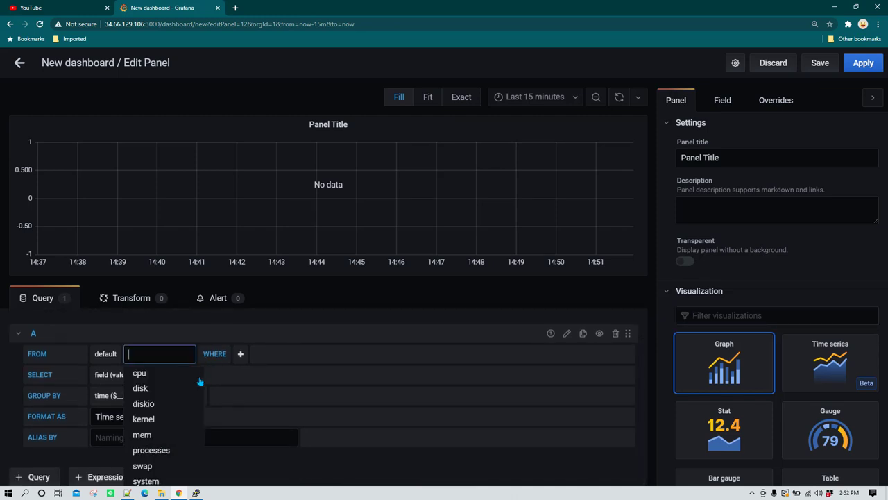
pyautogui.click(166, 446)
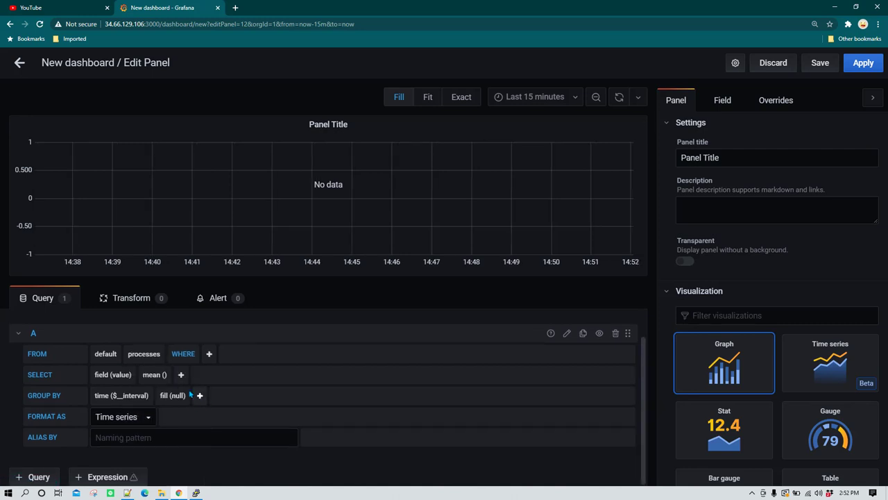
# Query the total field of the processes measurement and display the panel as a Stat visualization
pyautogui.click(127, 375)
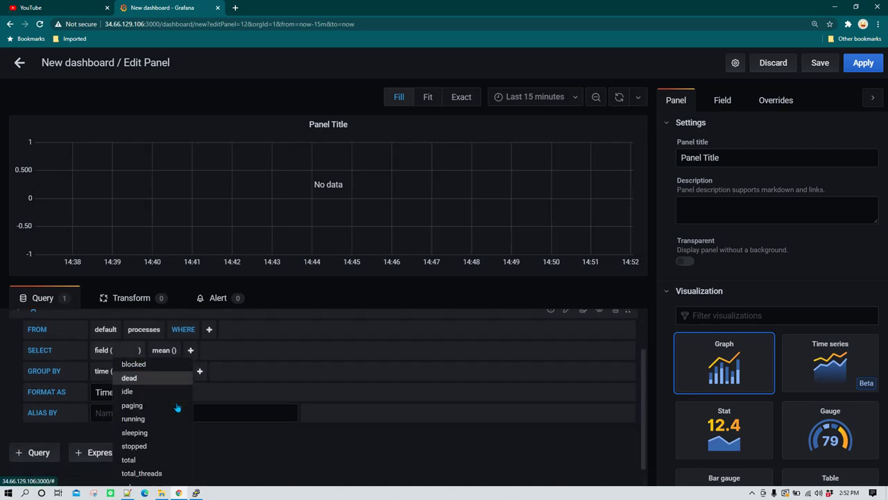
pyautogui.scroll(-1, 179, 402)
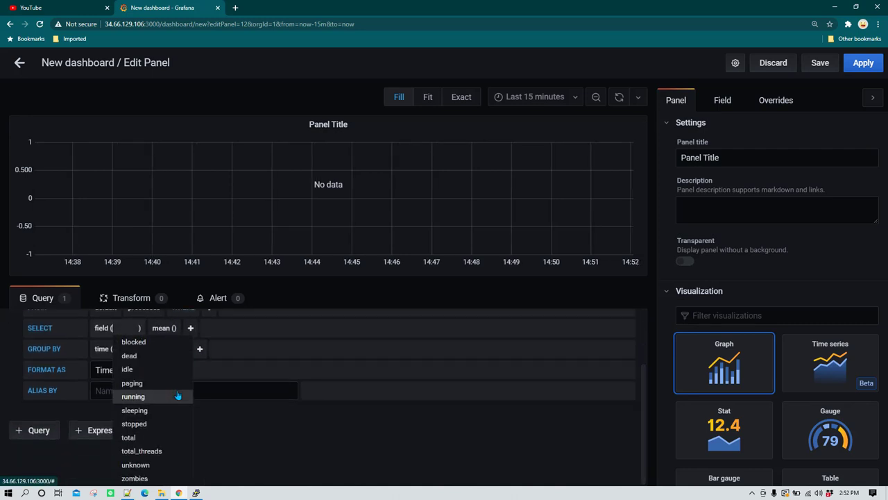
pyautogui.click(156, 437)
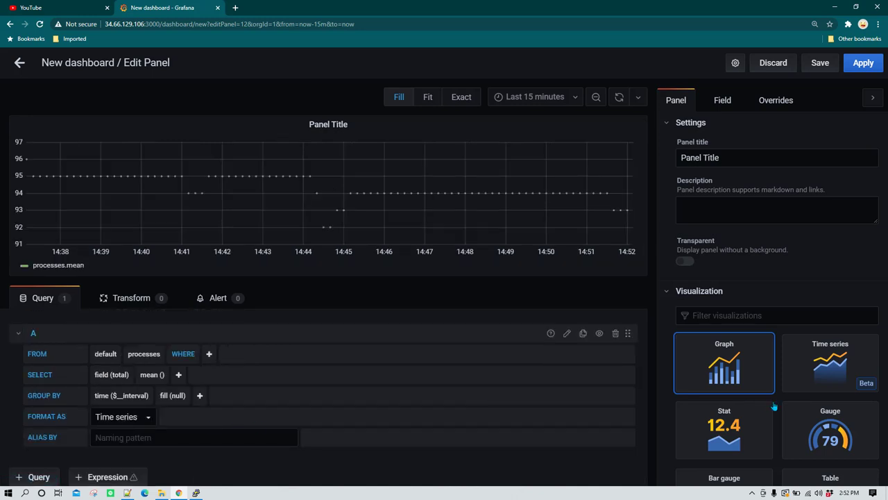
pyautogui.scroll(-2, 764, 372)
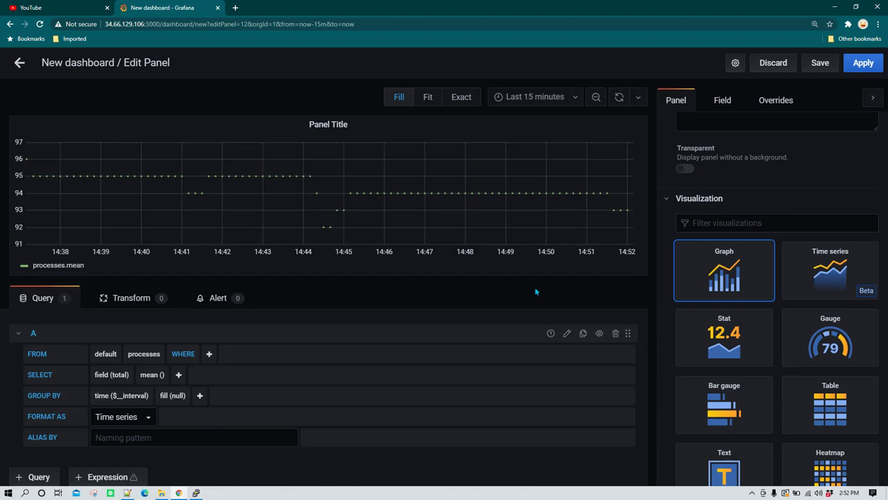
pyautogui.scroll(-1, 802, 321)
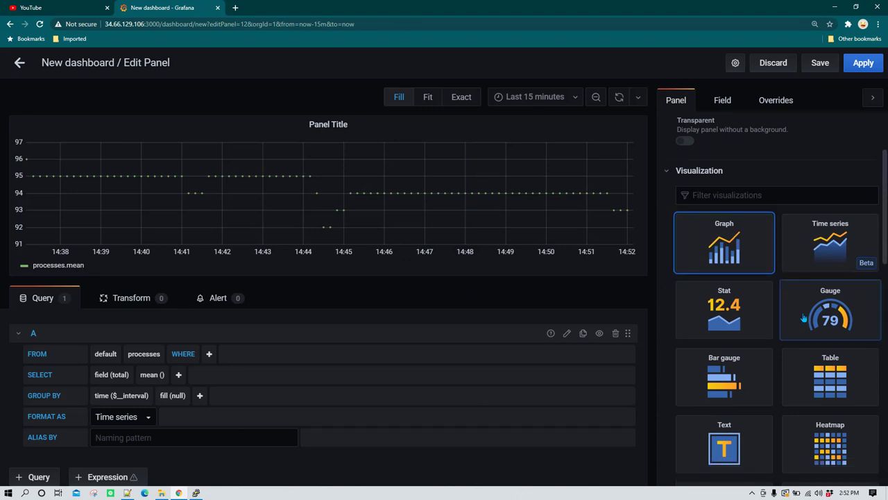
pyautogui.scroll(-2, 804, 318)
pyautogui.scroll(3, 798, 305)
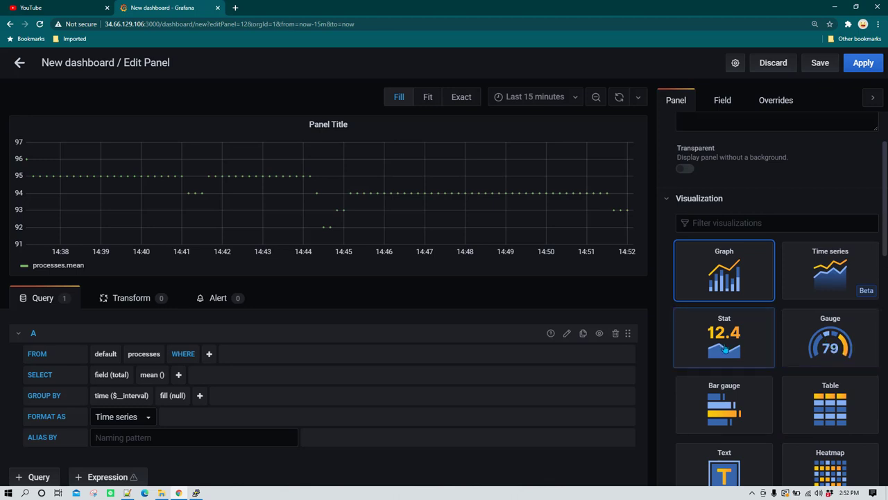
pyautogui.click(725, 350)
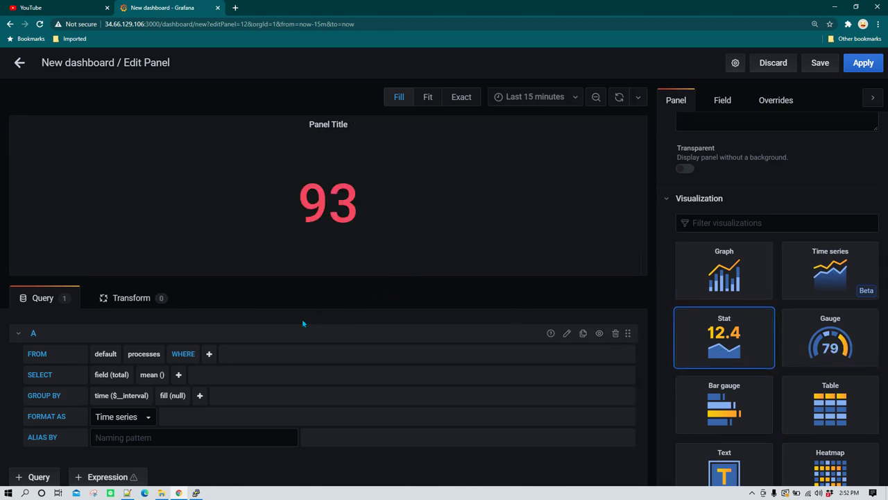
# Title the panel "Total Processes"
pyautogui.scroll(3, 752, 139)
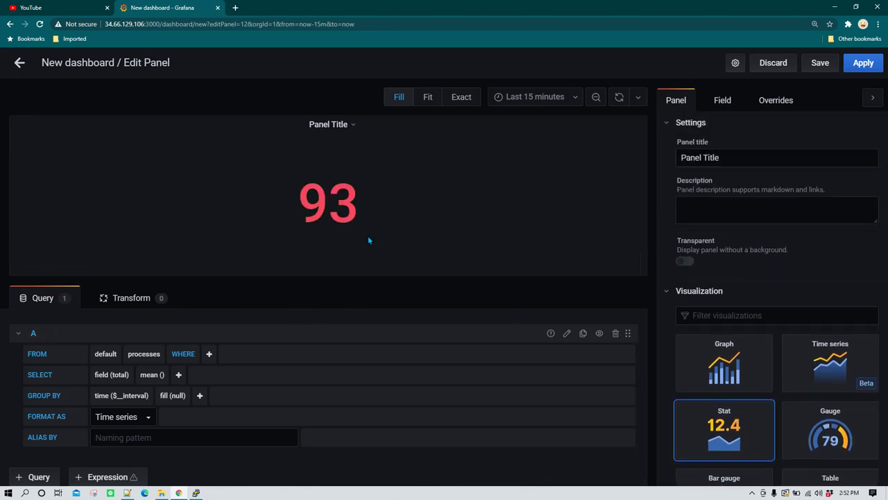
pyautogui.tripleClick(733, 161)
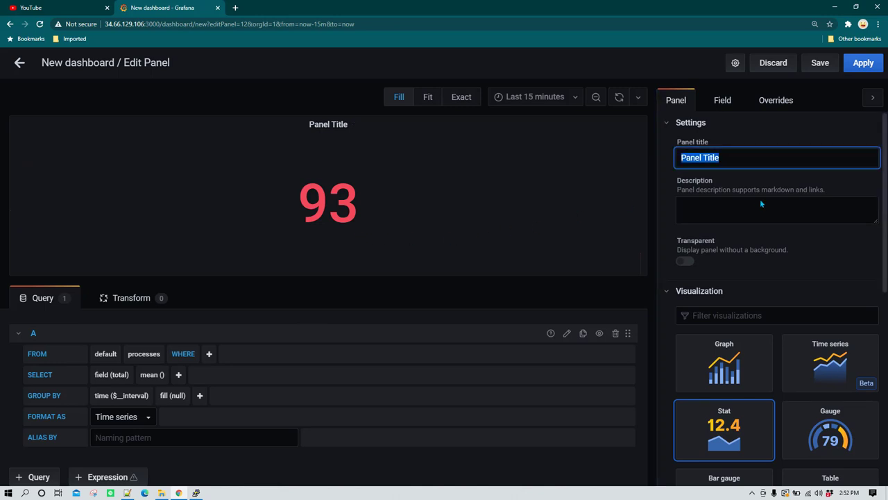
pyautogui.write('Totla Pr')
pyautogui.press('BackSpace')
pyautogui.press('BackSpace')
pyautogui.press('BackSpace')
pyautogui.press('BackSpace')
pyautogui.press('BackSpace')
pyautogui.write('al Processes')
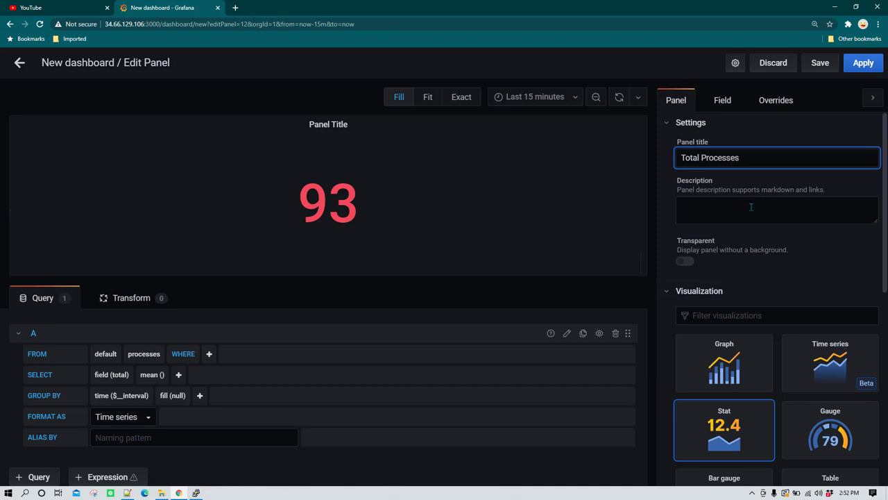
pyautogui.click(751, 207)
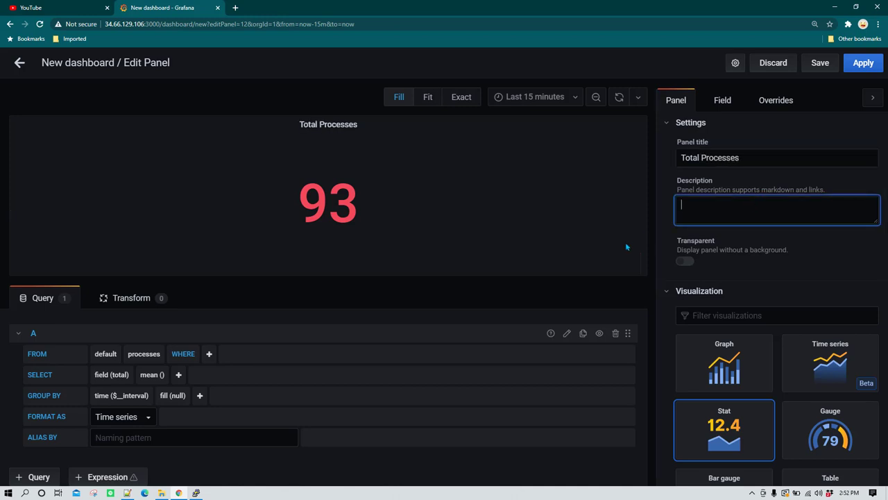
# Apply the Total Processes panel, shrink it to the size of the other small tiles and place it directly right of the Memory Utilization gauge
pyautogui.click(863, 63)
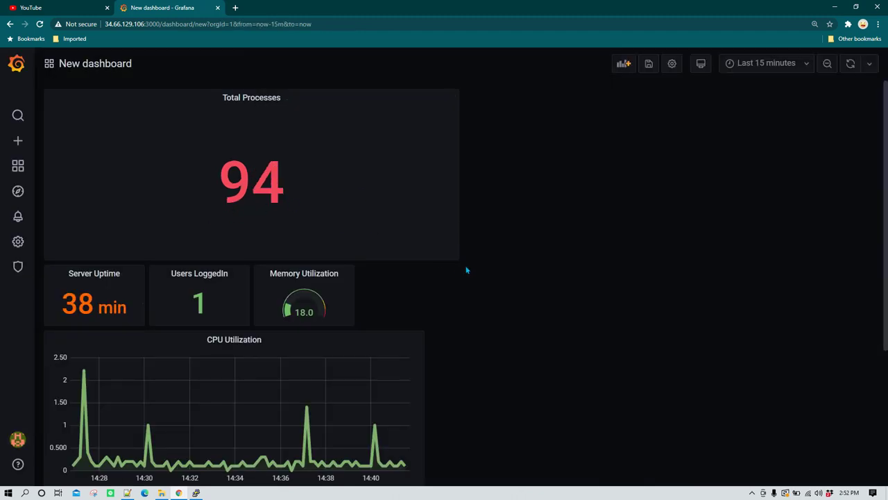
pyautogui.moveTo(331, 219); pyautogui.dragTo(147, 152)
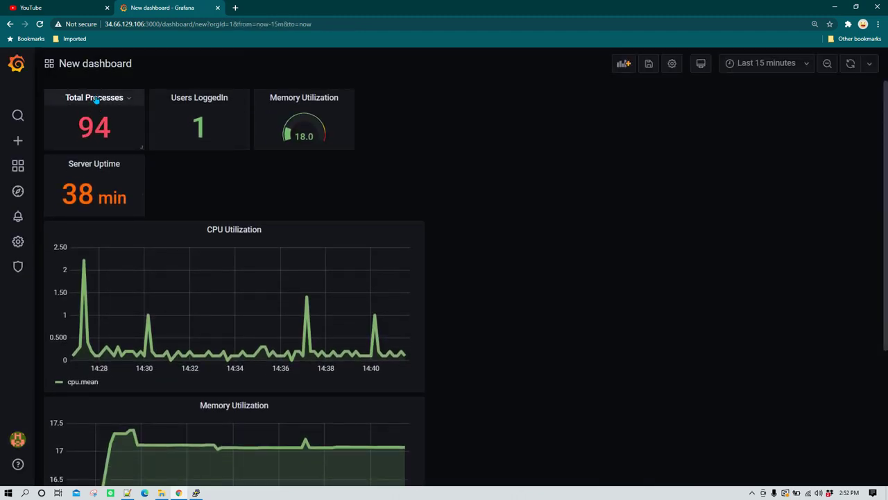
pyautogui.moveTo(93, 96); pyautogui.dragTo(406, 117)
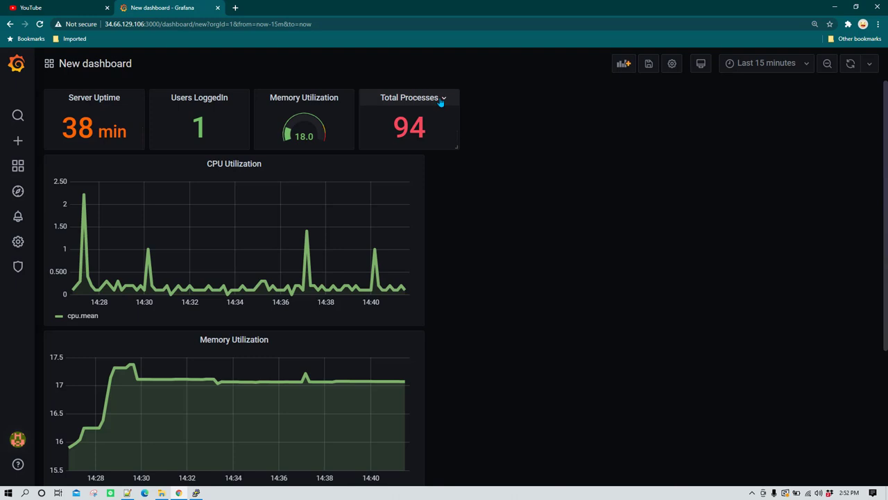
# Edit the Total Processes panel and set its red threshold to 100
pyautogui.click(441, 103)
pyautogui.press('e')
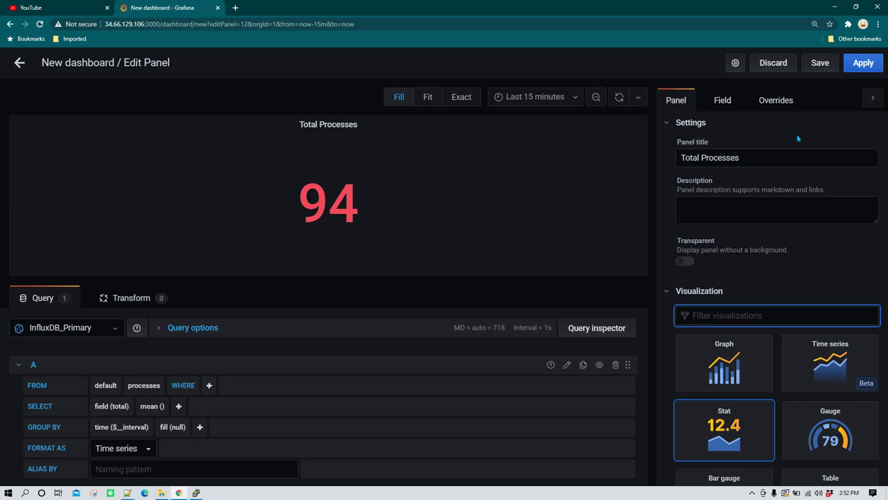
pyautogui.click(722, 101)
pyautogui.scroll(-3, 815, 338)
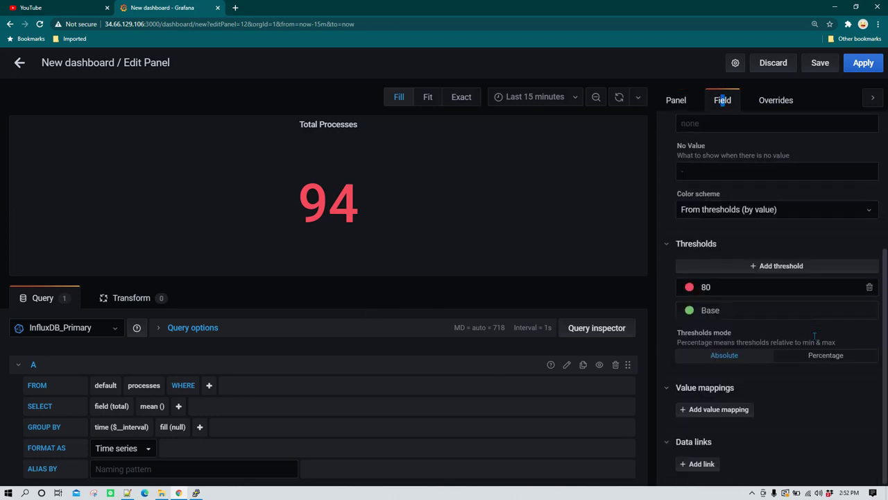
pyautogui.click(805, 286)
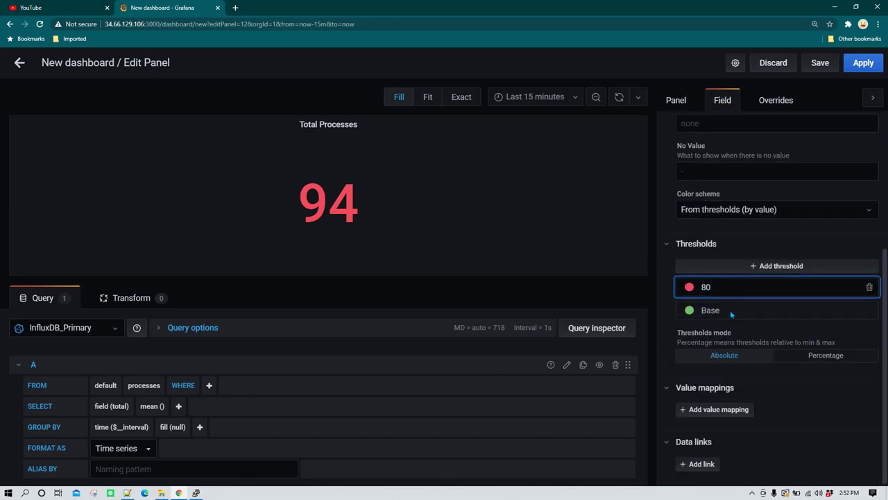
pyautogui.doubleClick(705, 286)
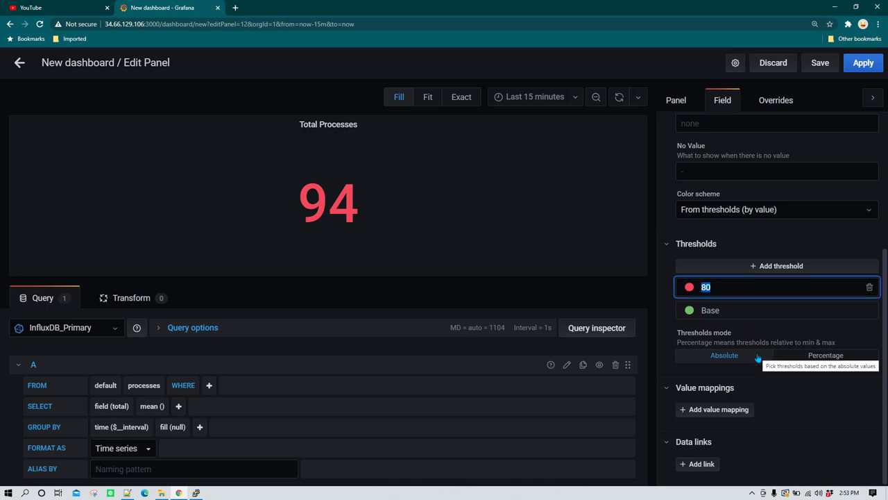
pyautogui.write('100')
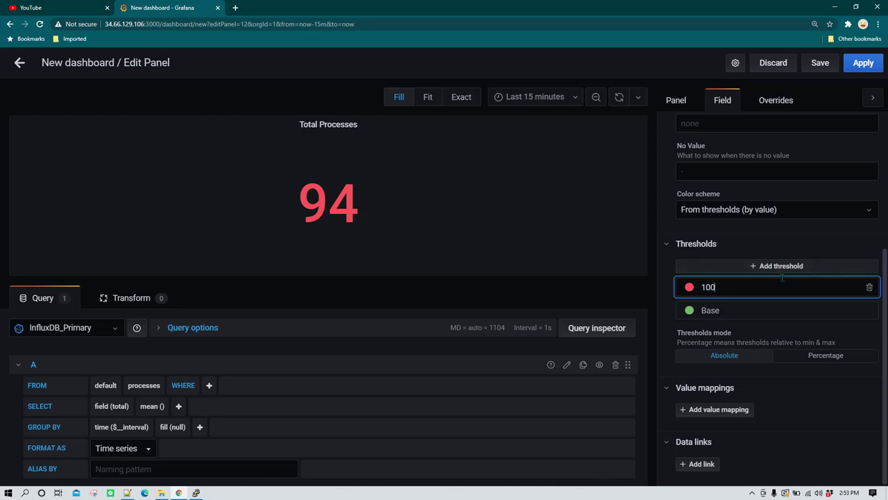
pyautogui.click(732, 311)
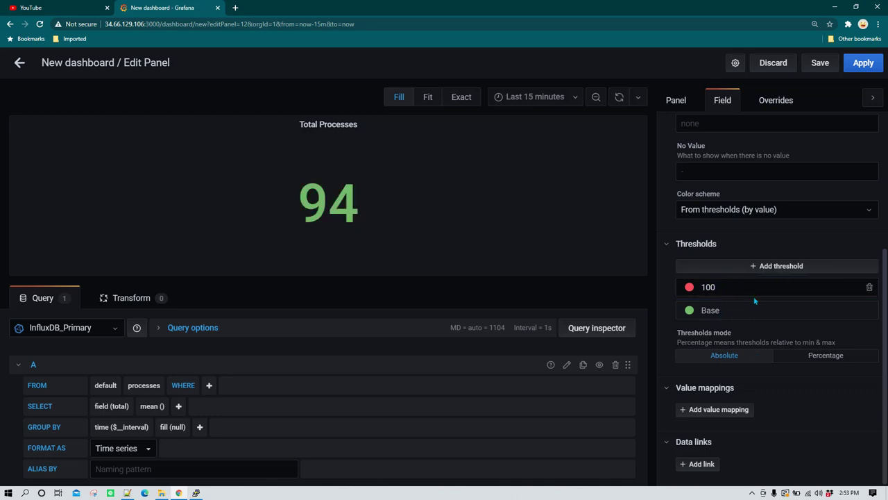
# Add another threshold above 100 and recolor the 100 threshold dark yellow
pyautogui.click(745, 287)
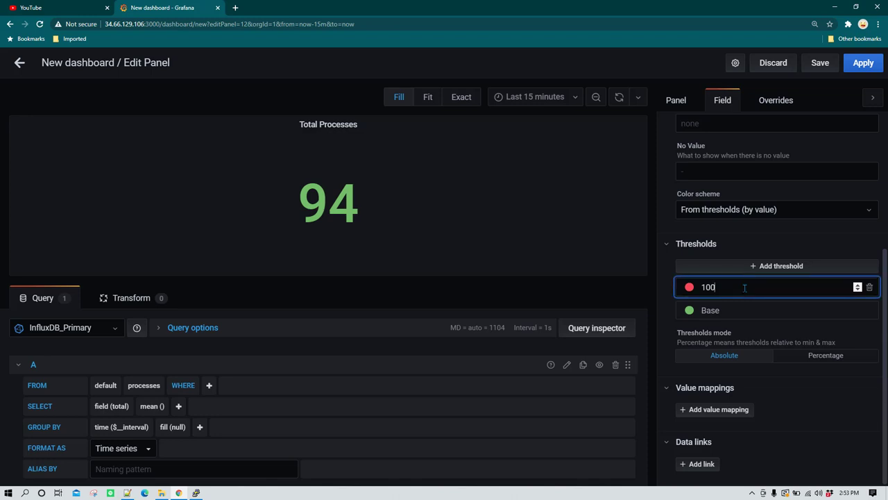
pyautogui.click(791, 270)
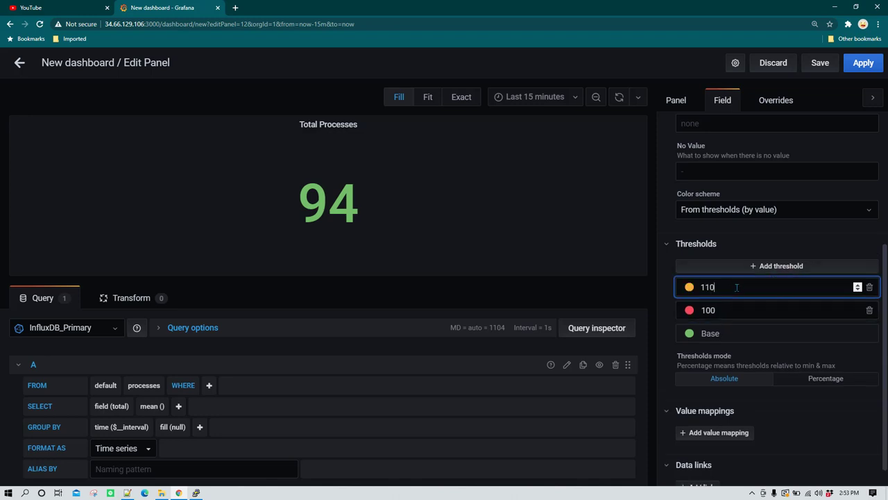
pyautogui.click(689, 310)
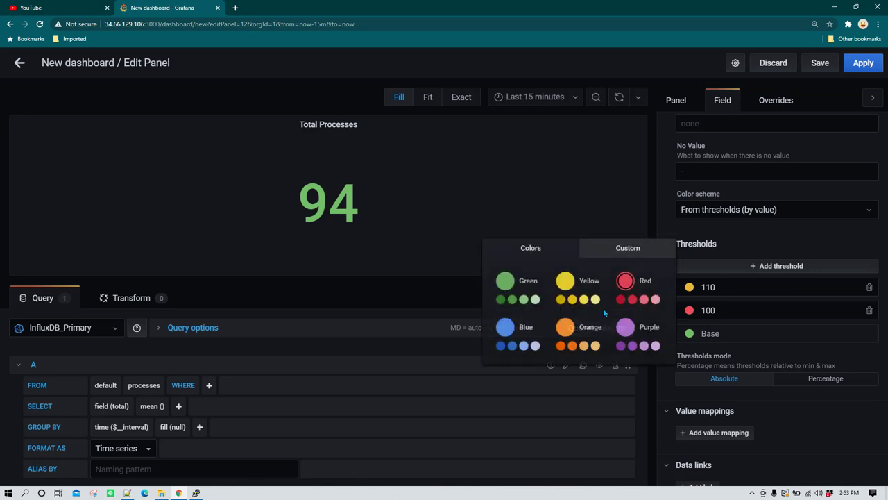
pyautogui.click(561, 299)
# Set the highest threshold to 200, color it dark red and apply the panel changes to the dashboard
pyautogui.click(703, 290)
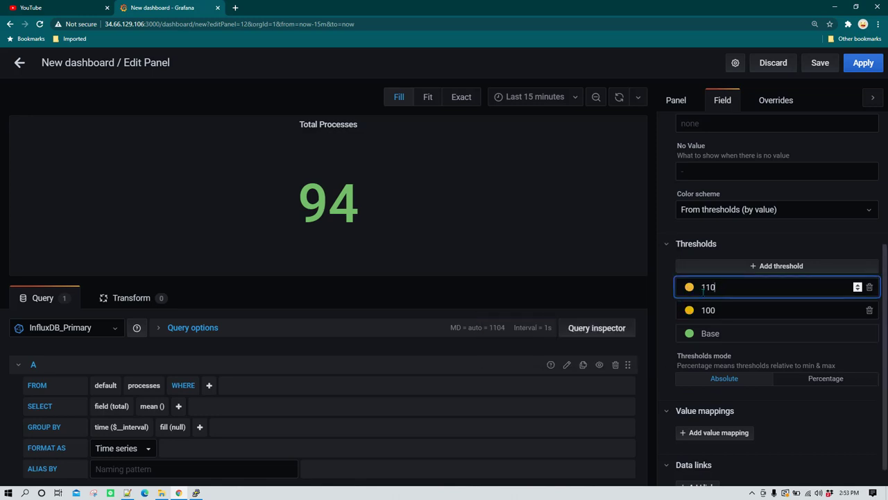
pyautogui.doubleClick(703, 290)
pyautogui.write('200')
pyautogui.click(689, 287)
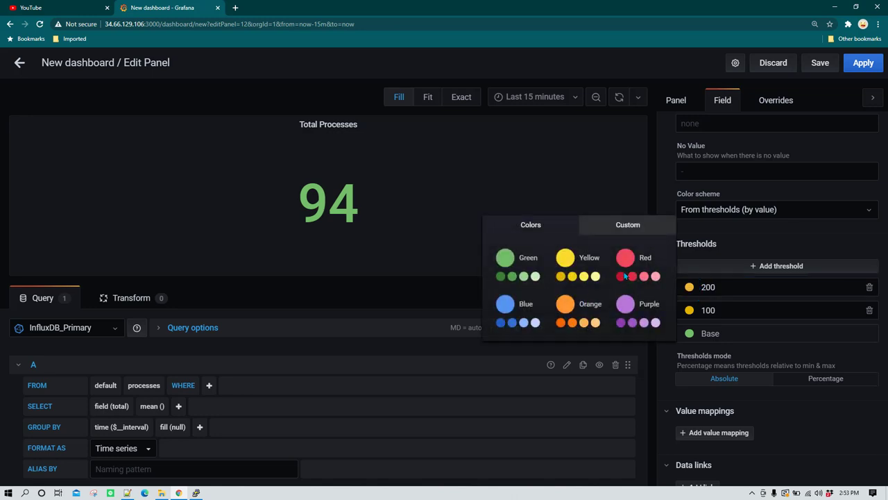
pyautogui.click(627, 277)
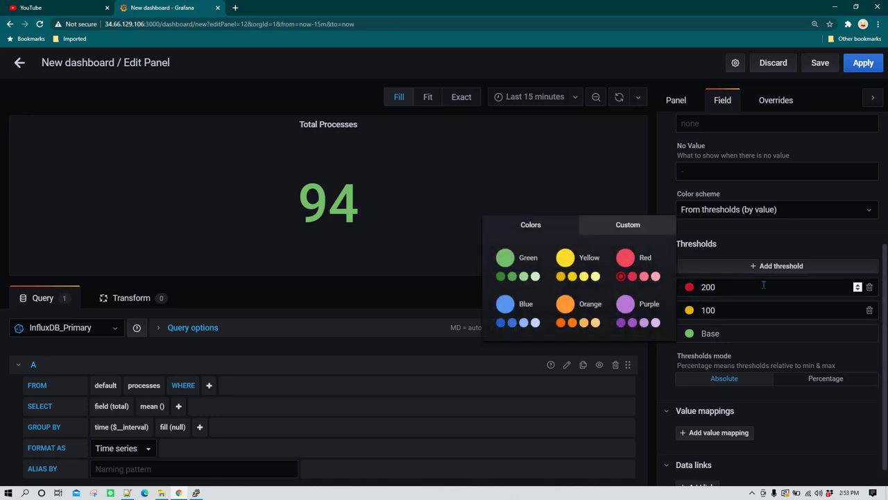
pyautogui.click(863, 63)
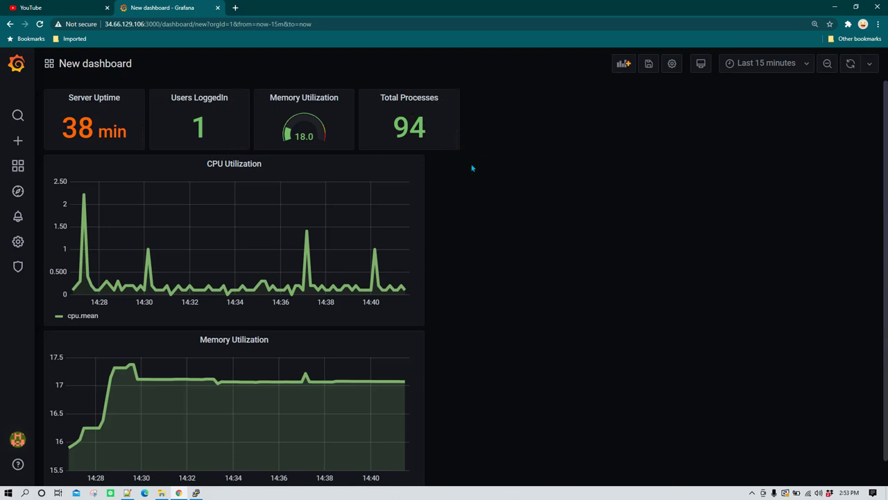
pyautogui.hotkey('ctrl', '+')
pyautogui.hotkey('ctrl', '+')
pyautogui.hotkey('ctrl', '+')
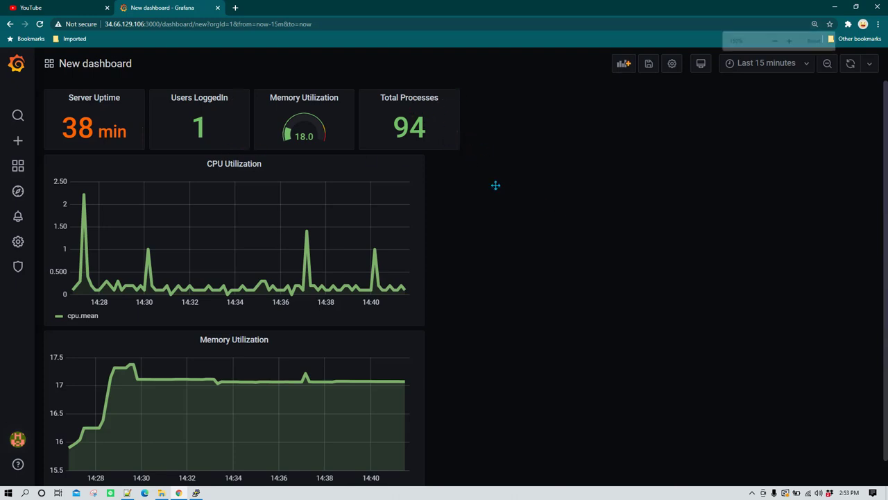
pyautogui.hotkey('ctrl', '-')
pyautogui.hotkey('ctrl', '-')
pyautogui.hotkey('ctrl', '-')
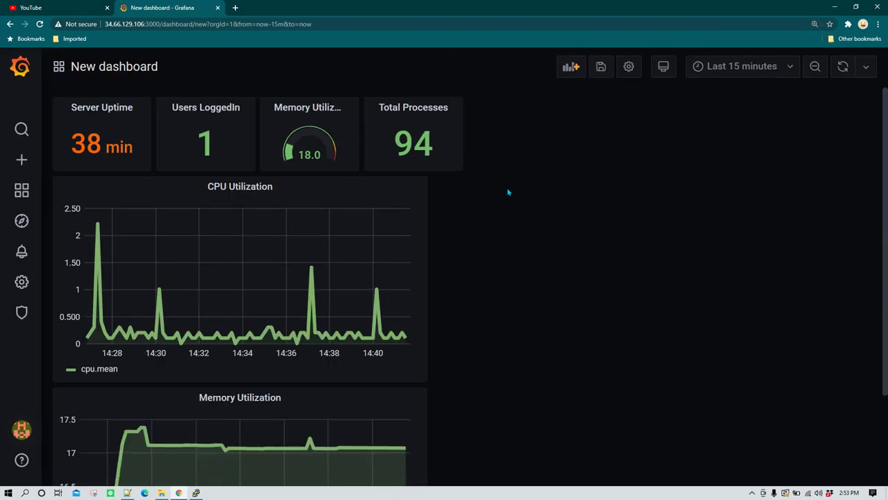
pyautogui.hotkey('ctrl', '-')
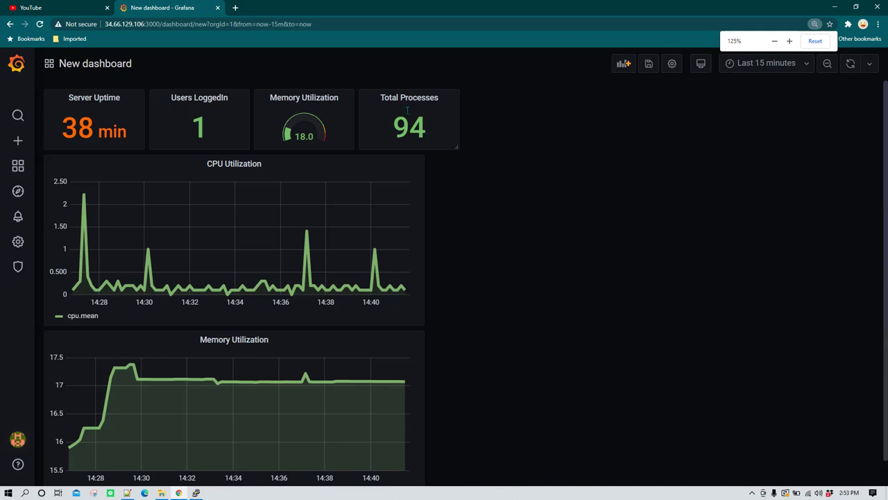
pyautogui.click(766, 63)
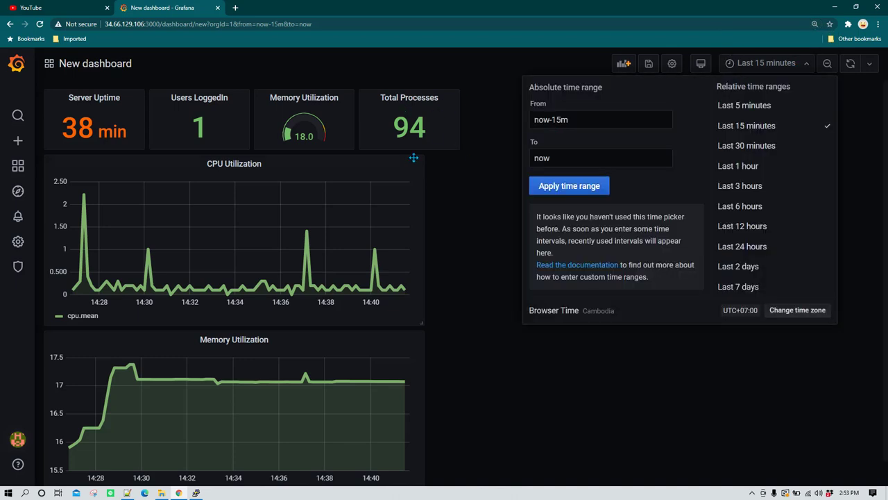
pyautogui.click(461, 147)
pyautogui.moveTo(455, 148)
pyautogui.mouseDown()
pyautogui.moveTo(479, 154)
pyautogui.moveTo(457, 146)
pyautogui.mouseUp()
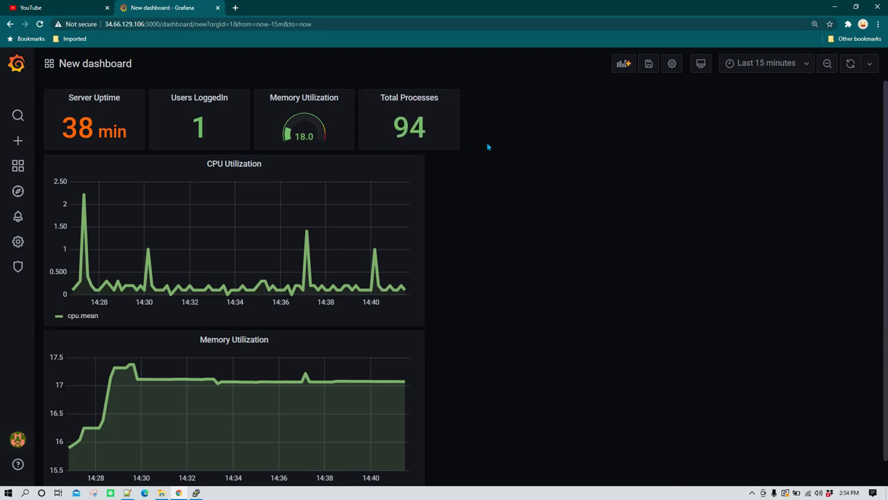
# Refresh the dashboard so all panels load current data
pyautogui.click(767, 63)
pyautogui.click(851, 63)
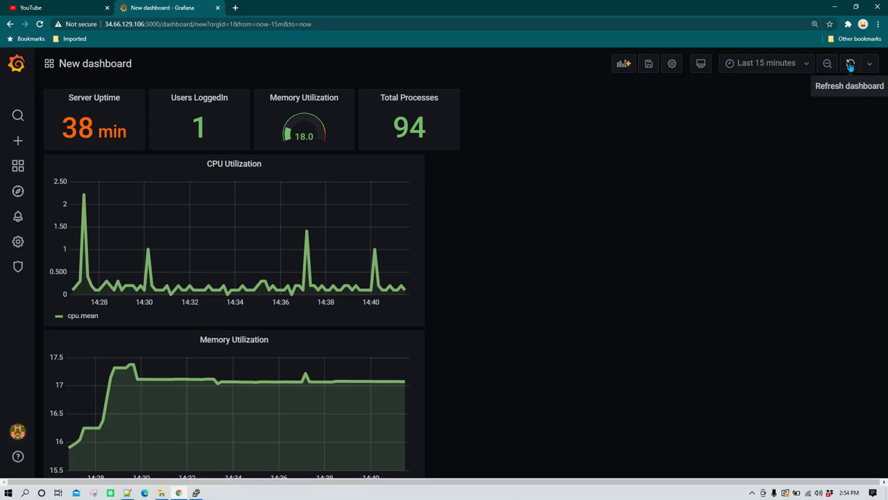
pyautogui.click(851, 64)
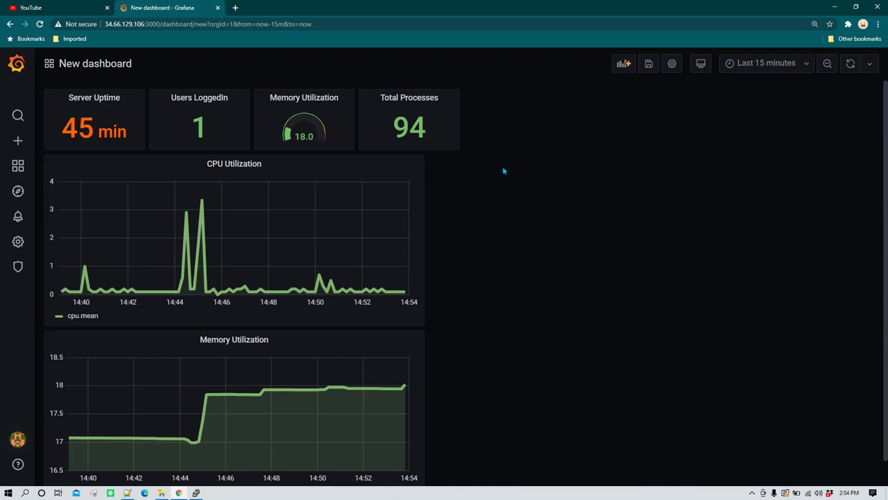
# Add another new panel to the dashboard and choose the Stat visualization for it
pyautogui.click(623, 63)
pyautogui.click(251, 160)
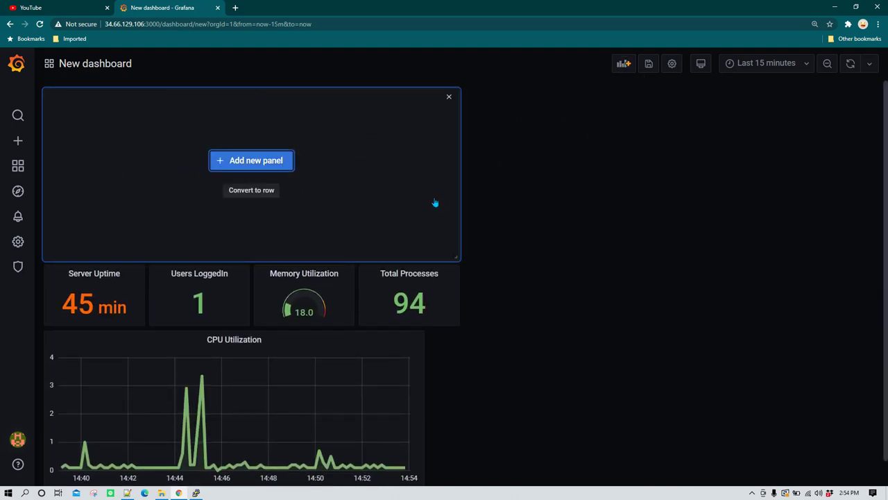
pyautogui.scroll(-2, 826, 306)
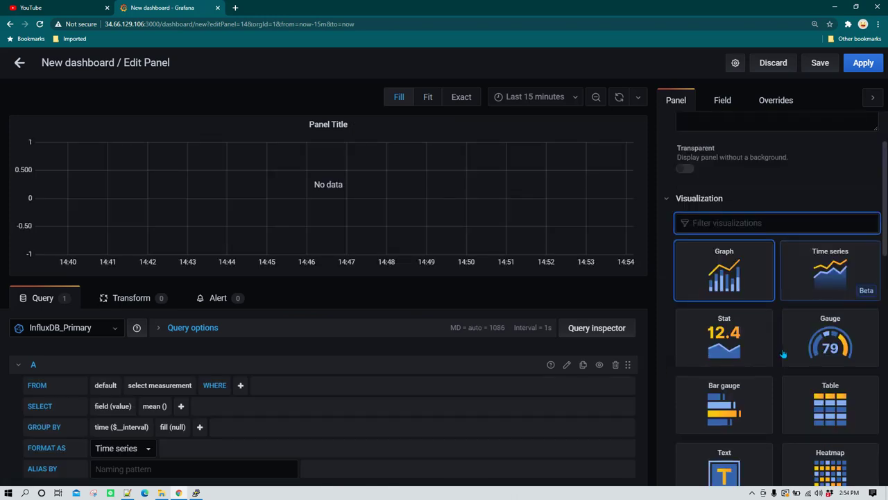
pyautogui.scroll(-1, 757, 402)
pyautogui.scroll(-1, 757, 402)
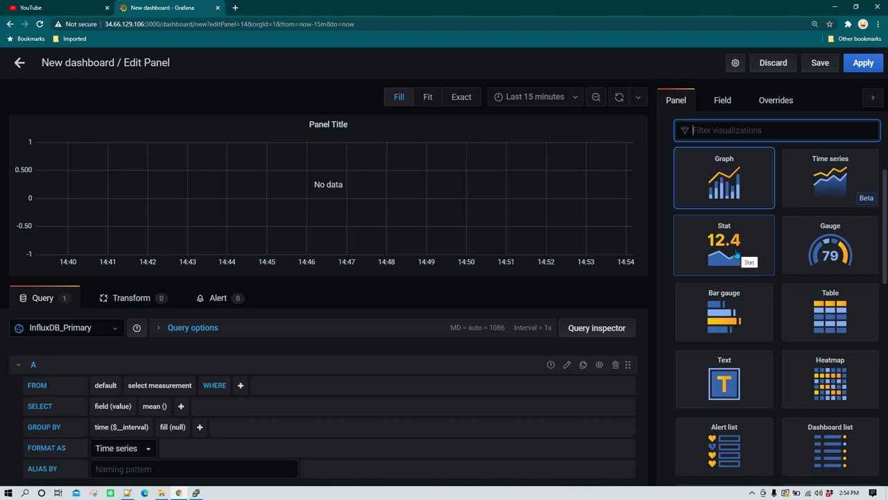
pyautogui.click(749, 251)
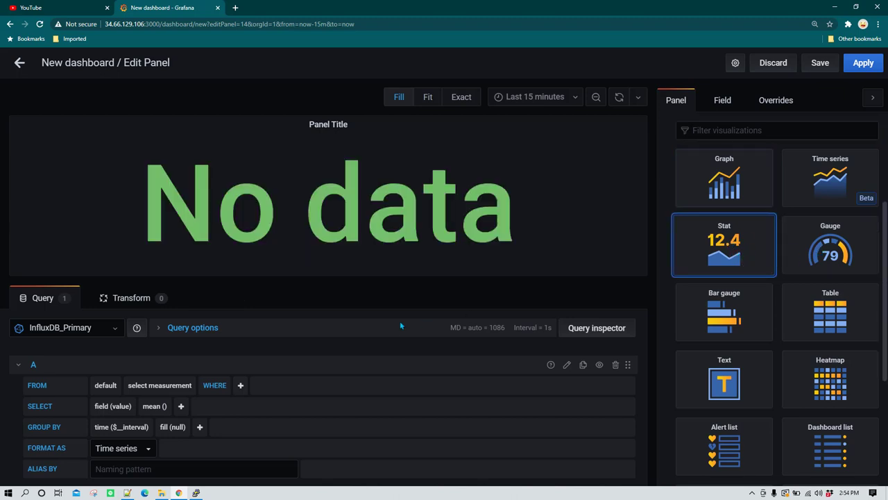
# Set the new Stat panel's query to read from the processes measurement and open its field selection
pyautogui.click(186, 356)
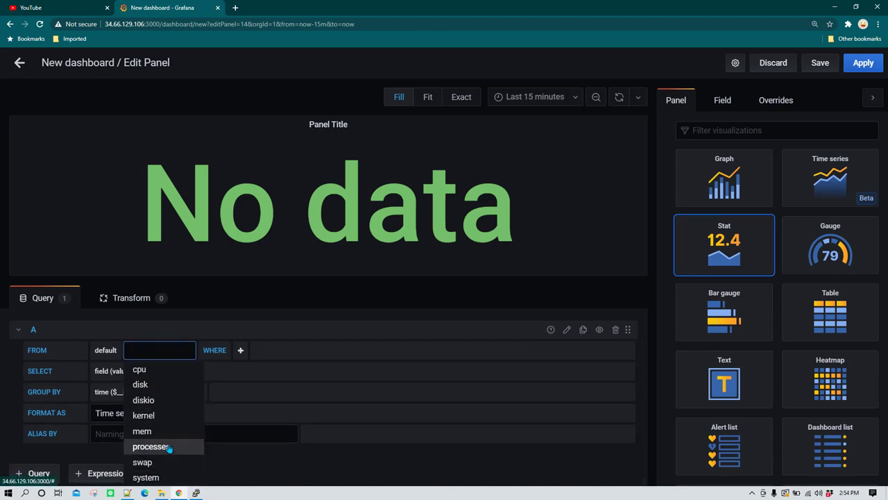
pyautogui.click(169, 447)
pyautogui.click(123, 374)
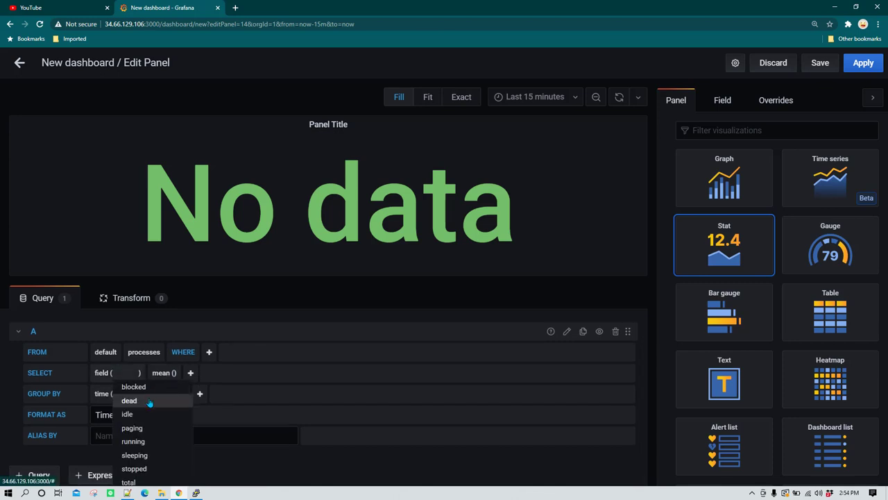